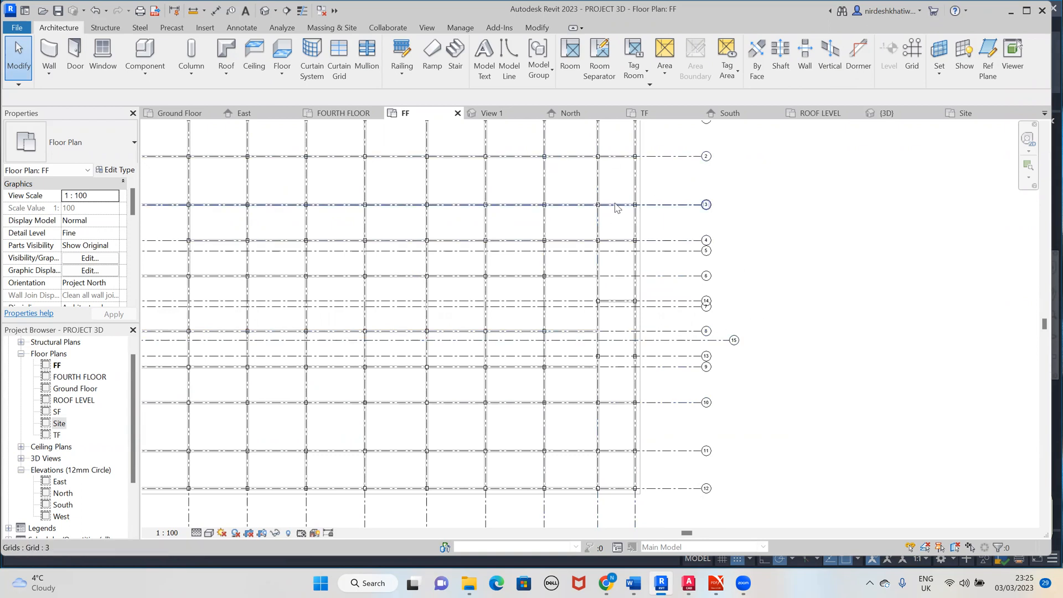
Switch to AutoCAD and examine the car park floor plans with their curved ramps in Structural design.dwg
middle_drag(709, 251, 711, 251)
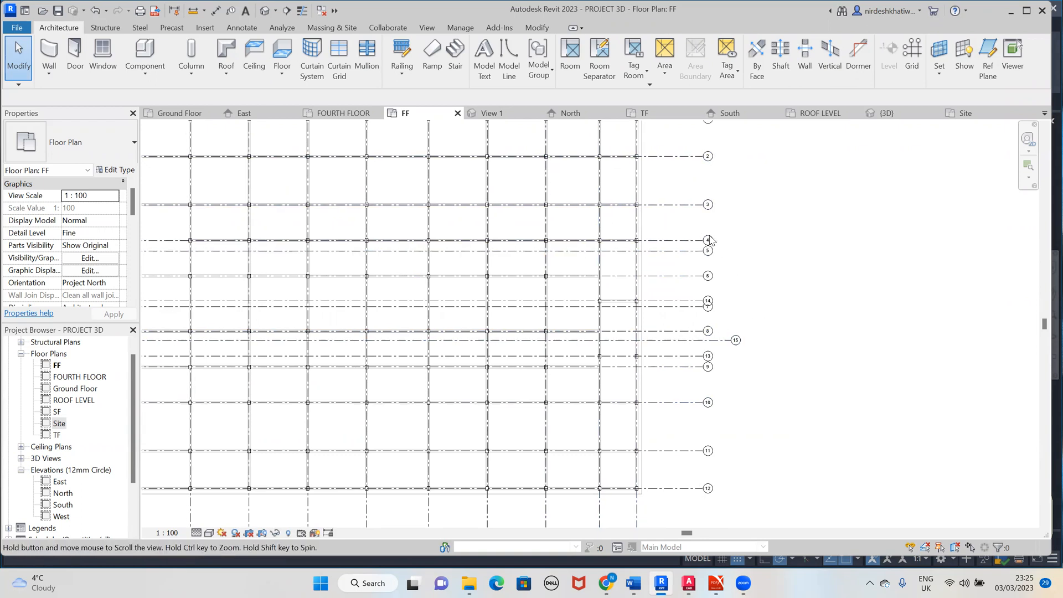
click(690, 584)
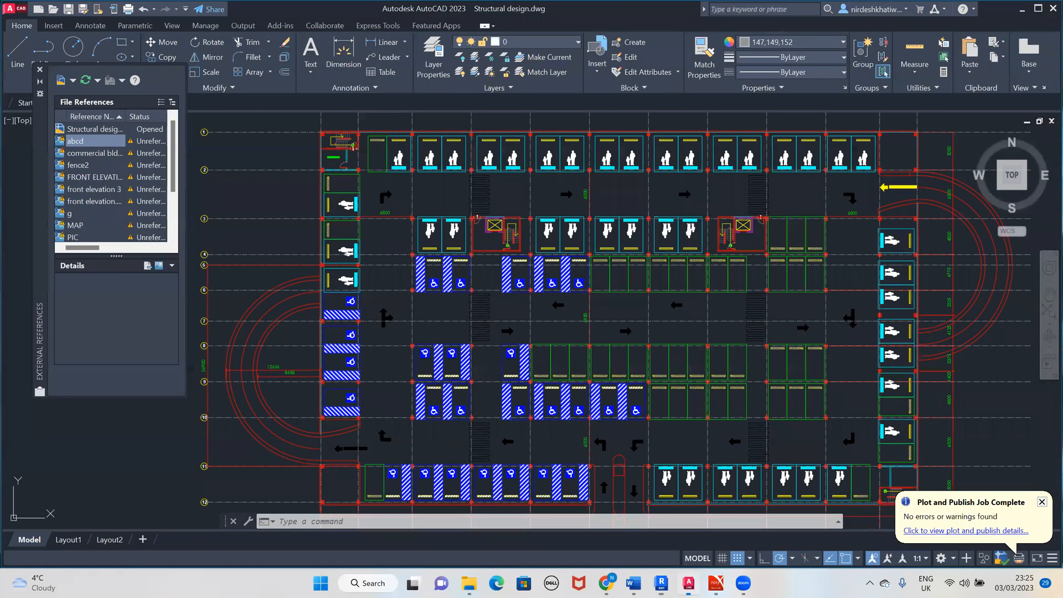
middle_drag(968, 257, 800, 396)
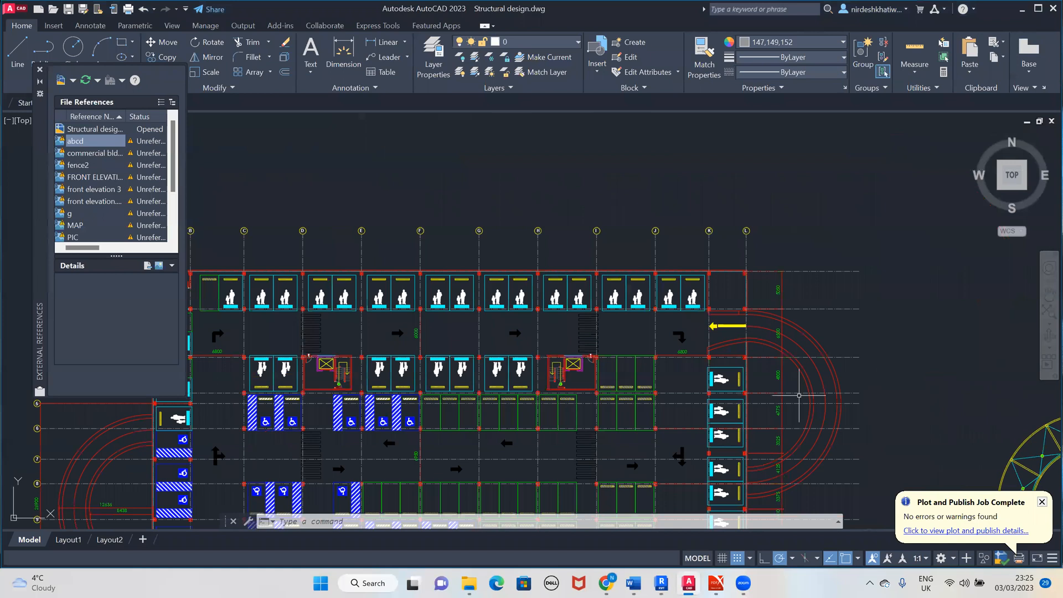
scroll(799, 396, up, 2)
scroll(616, 268, down, 6)
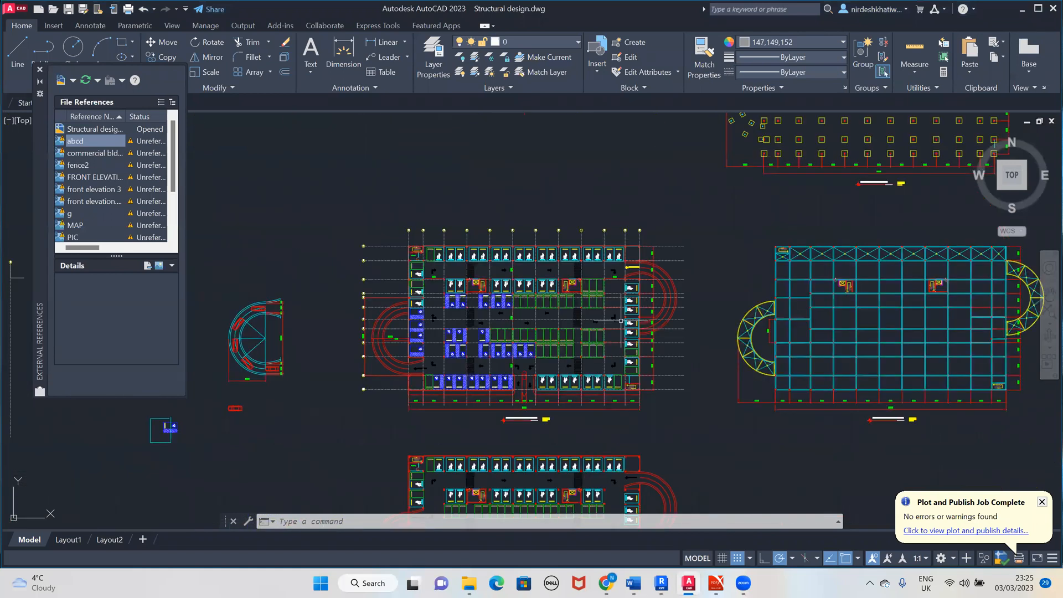
middle_drag(621, 321, 576, 336)
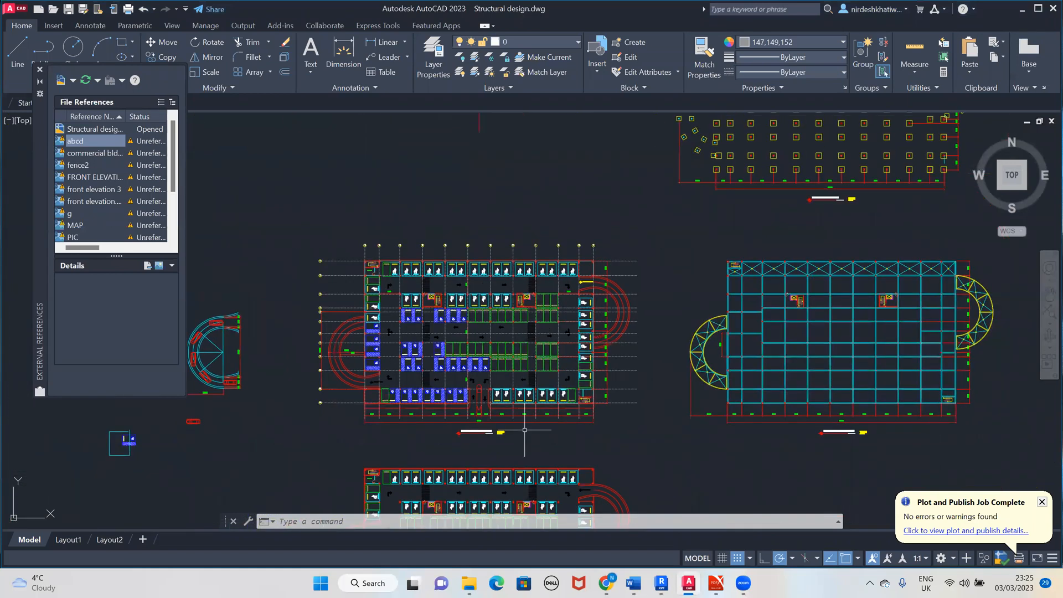
middle_drag(525, 430, 504, 253)
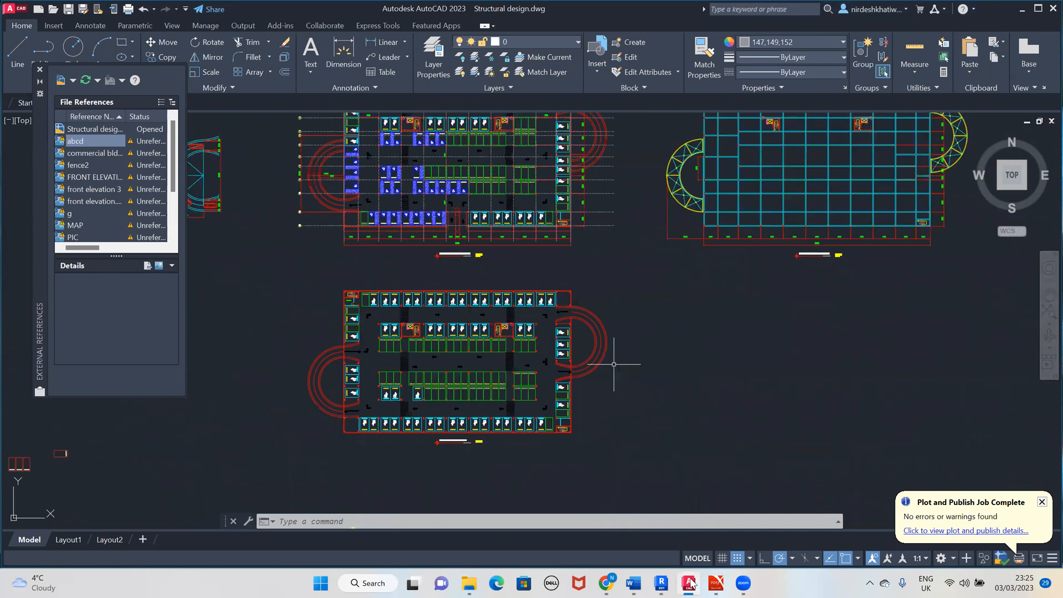
Switch back to Revit and start an architectural floor boundary sketch in the FF plan
click(662, 583)
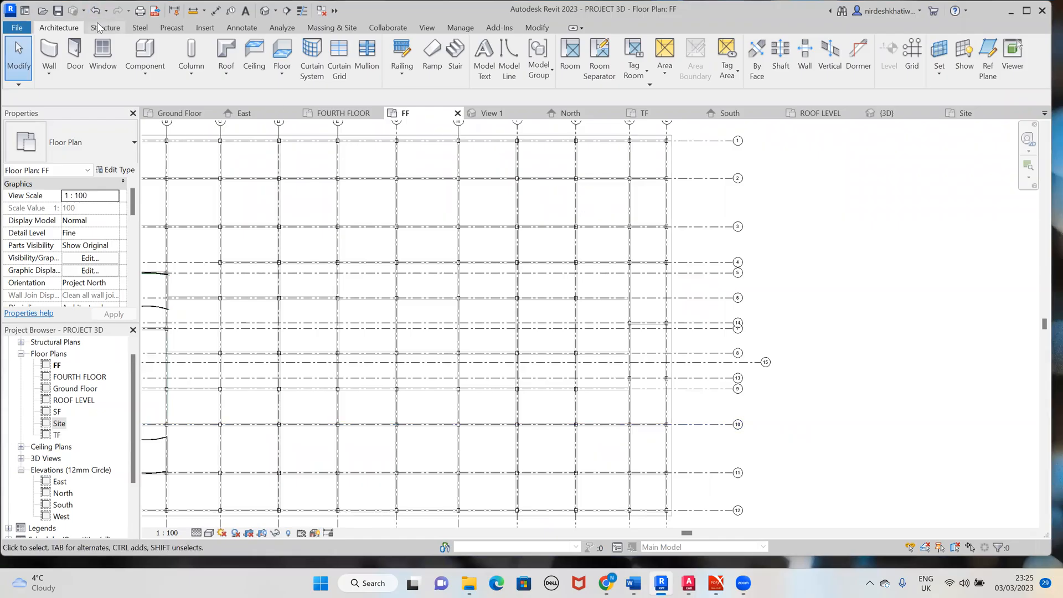
click(284, 71)
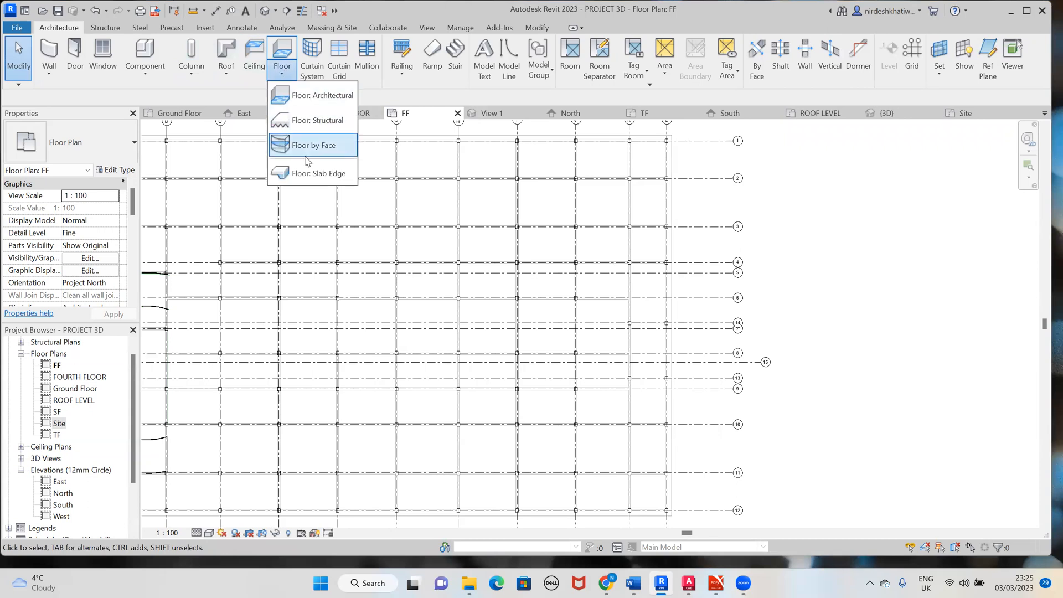
click(318, 96)
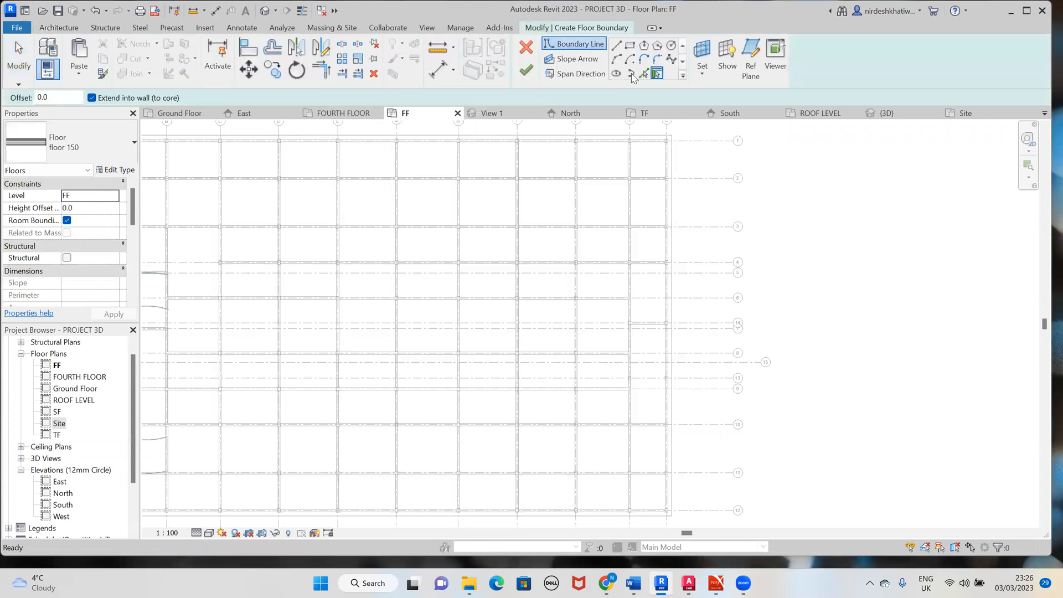
Set a start-end-radius arc's endpoints at the column corners on grids 2 and 13, along the second-to-last vertical grid line
click(618, 58)
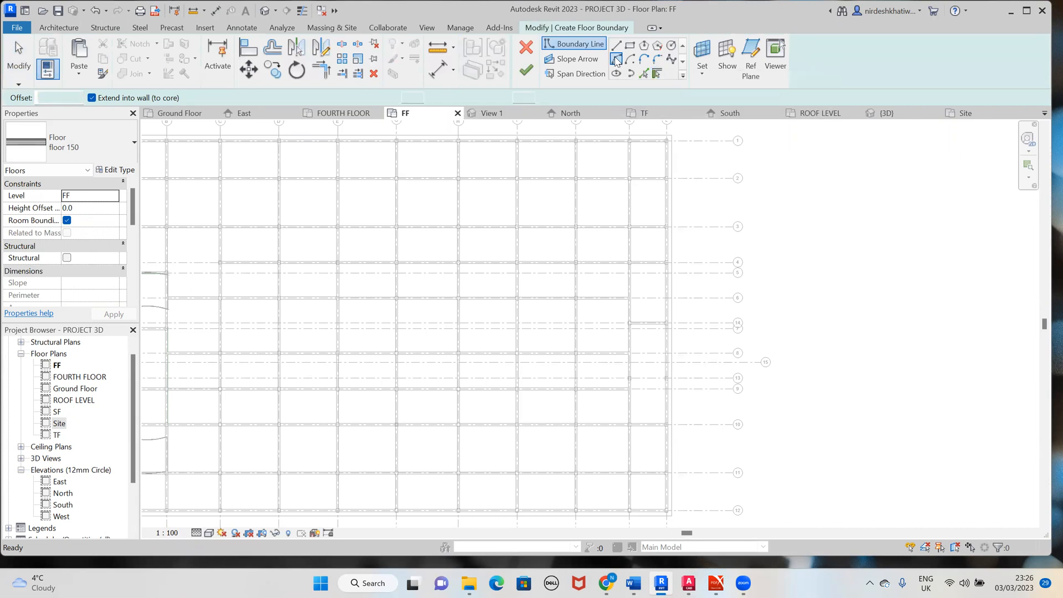
scroll(593, 202, up, 2)
scroll(643, 183, up, 5)
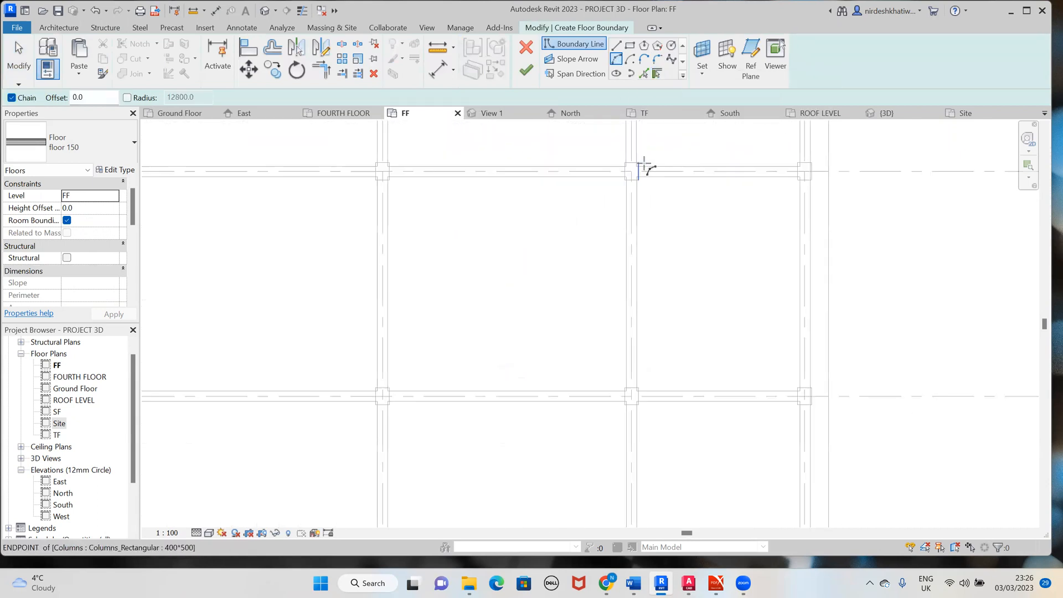
scroll(642, 190, up, 2)
click(614, 178)
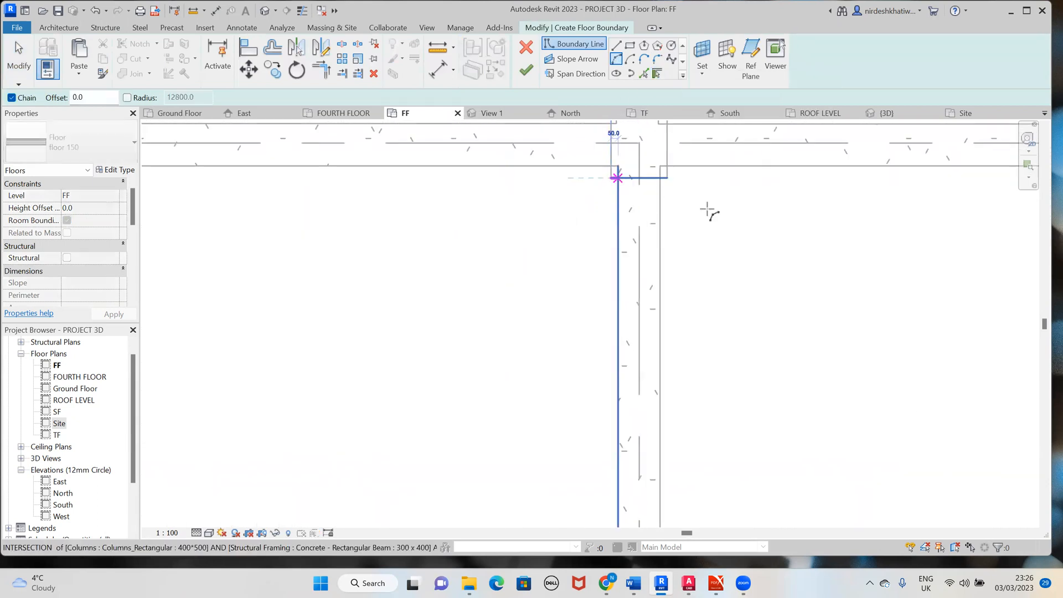
middle_drag(740, 397, 711, 269)
scroll(710, 266, down, 1)
scroll(711, 269, down, 3)
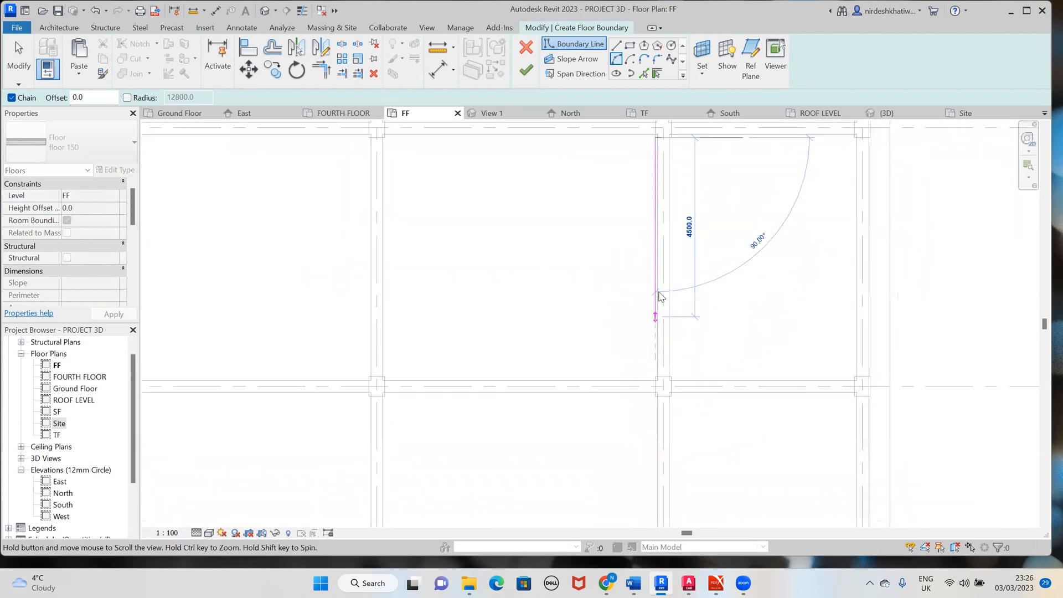
scroll(650, 415, down, 2)
middle_drag(653, 419, 646, 270)
middle_drag(651, 356, 634, 202)
middle_drag(634, 310, 630, 202)
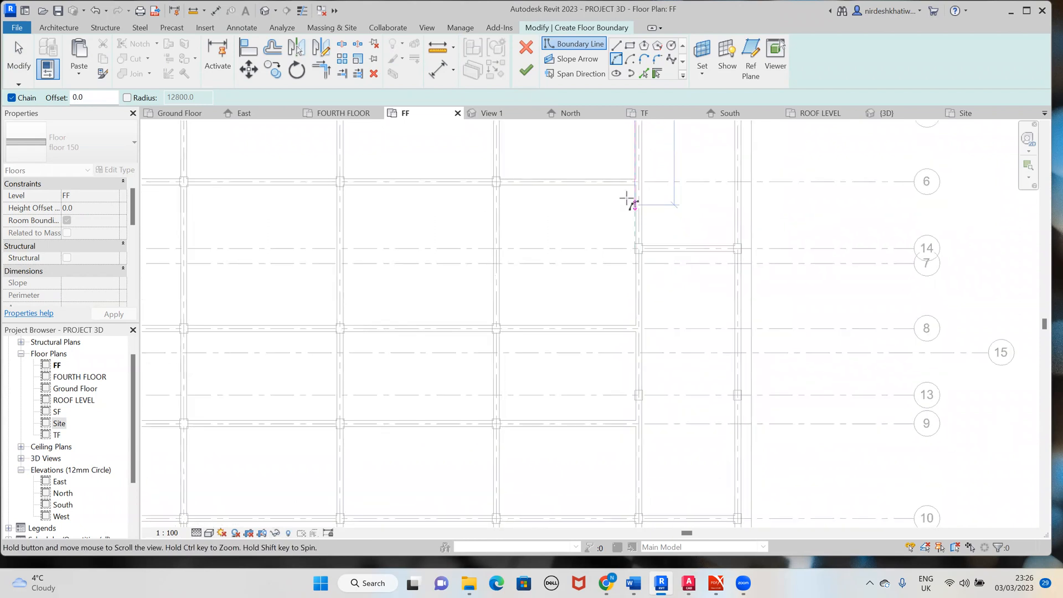
scroll(633, 361, up, 2)
scroll(637, 405, up, 3)
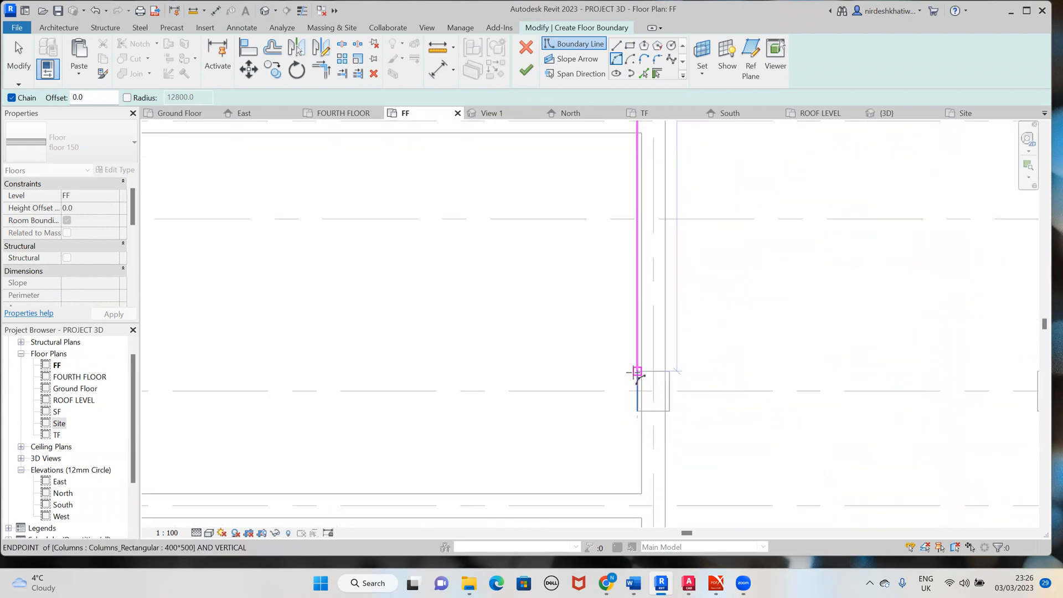
scroll(638, 384, up, 3)
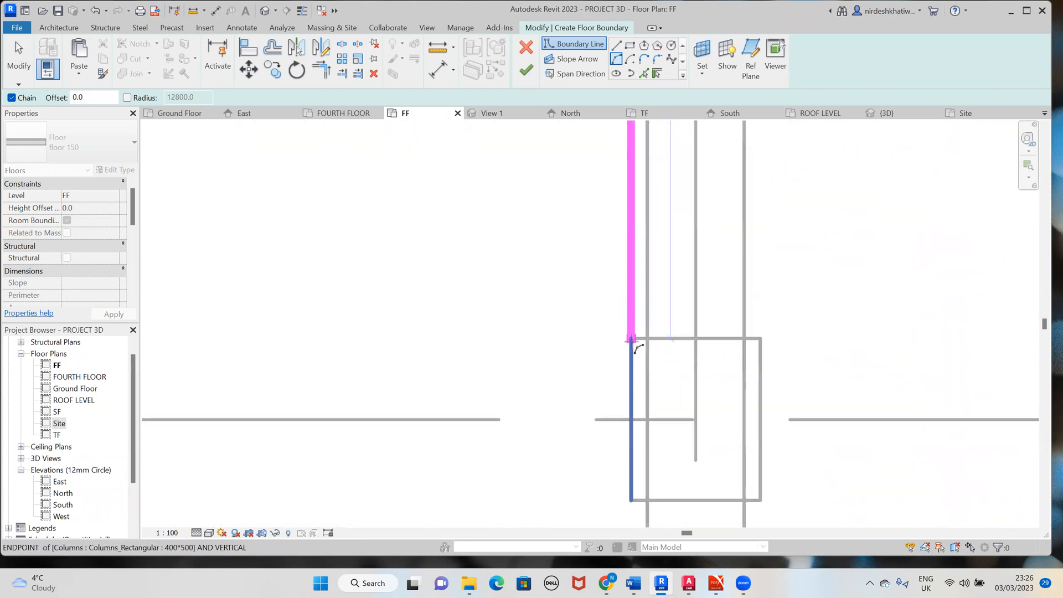
scroll(810, 292, down, 6)
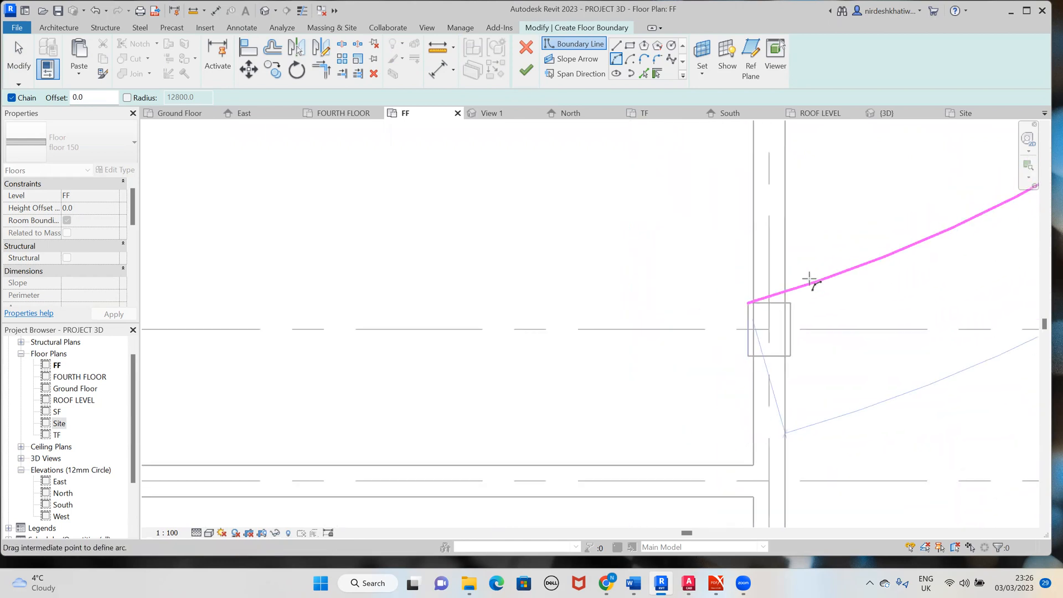
Complete the outer ramp arc bulging away from the building, with a radius of about 13520 mm
scroll(827, 273, down, 3)
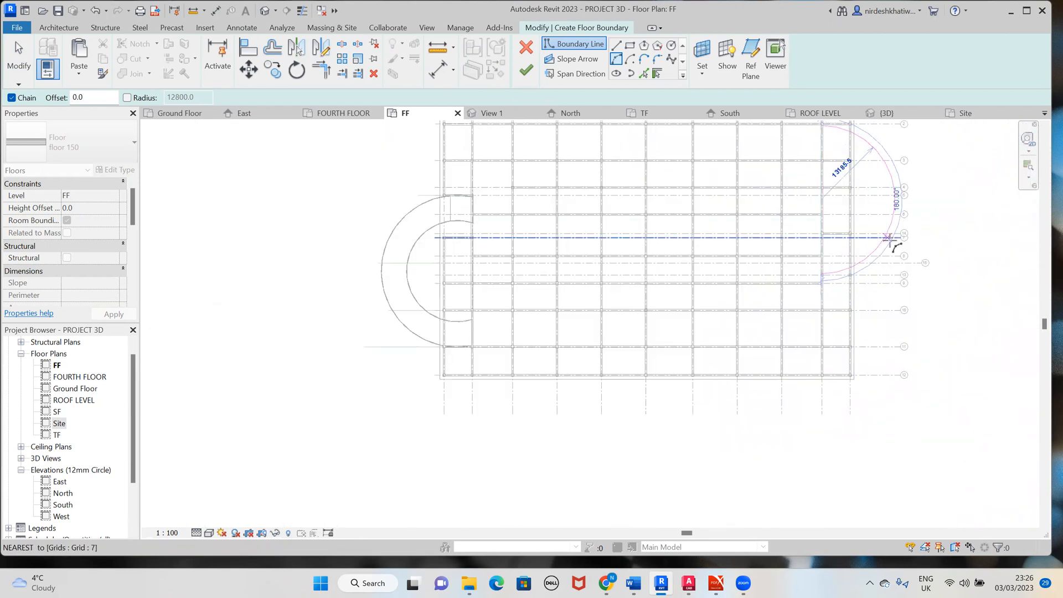
middle_drag(931, 231, 869, 315)
scroll(848, 319, up, 3)
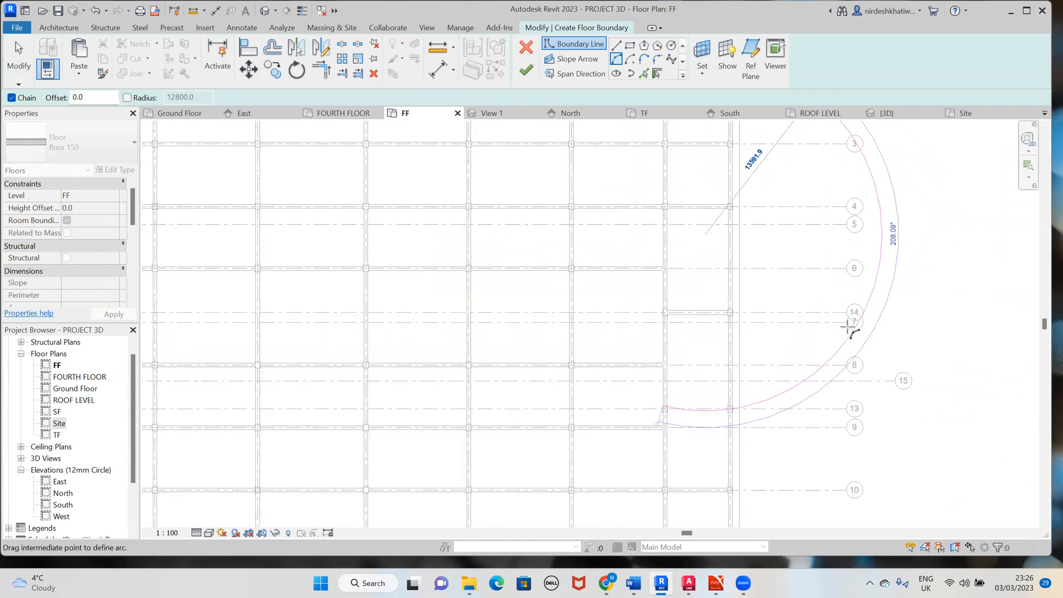
scroll(853, 324, up, 2)
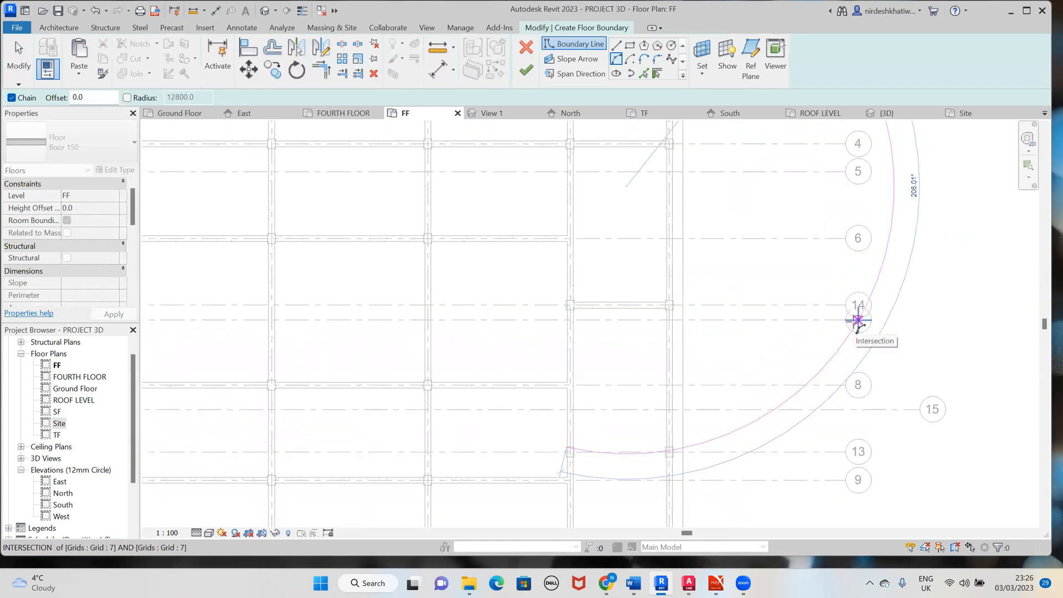
scroll(858, 320, down, 2)
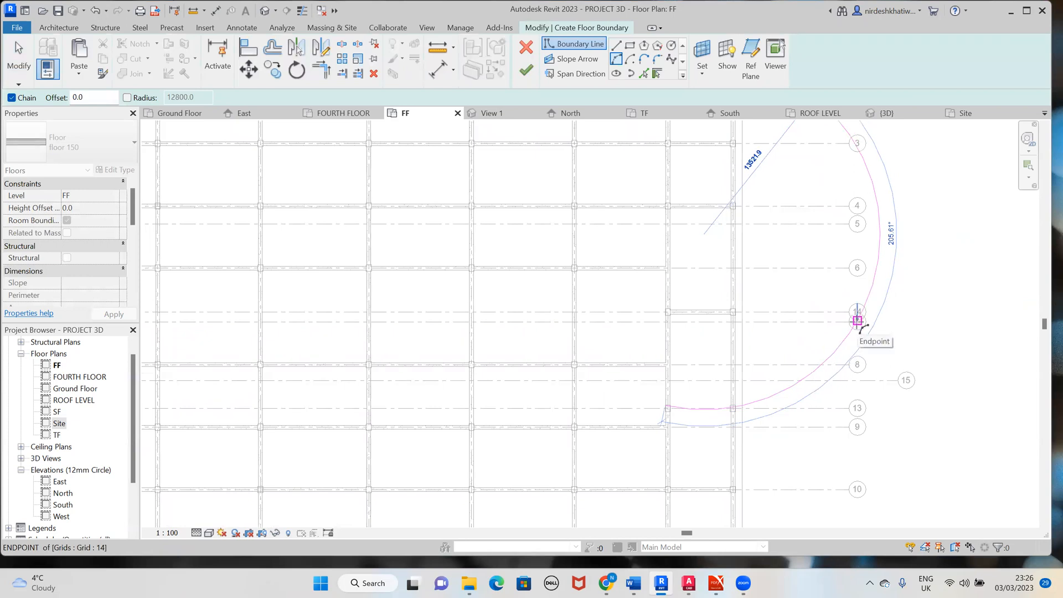
click(858, 321)
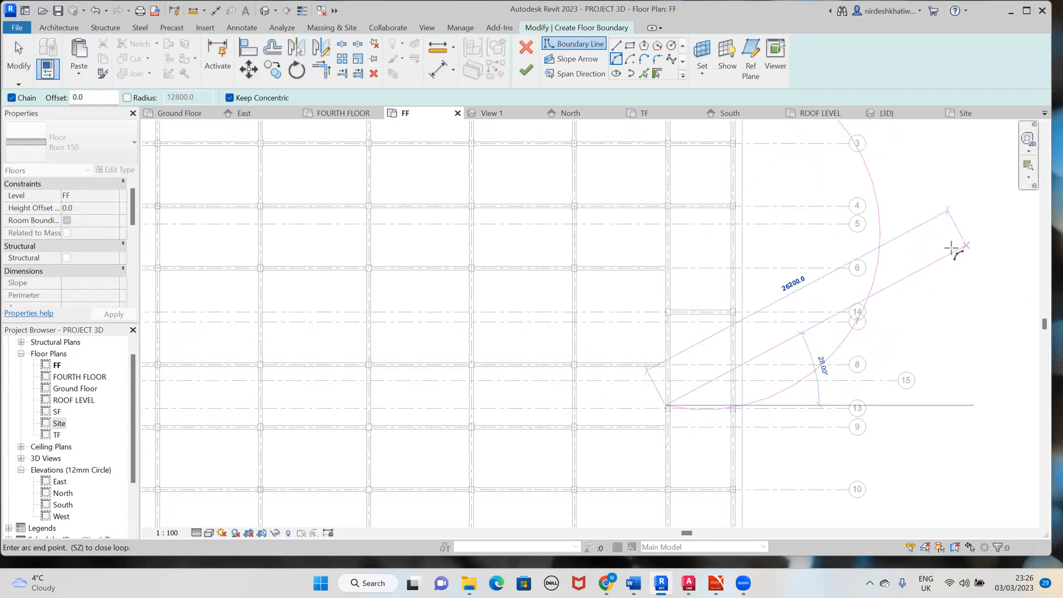
scroll(949, 244, down, 2)
key(Escape)
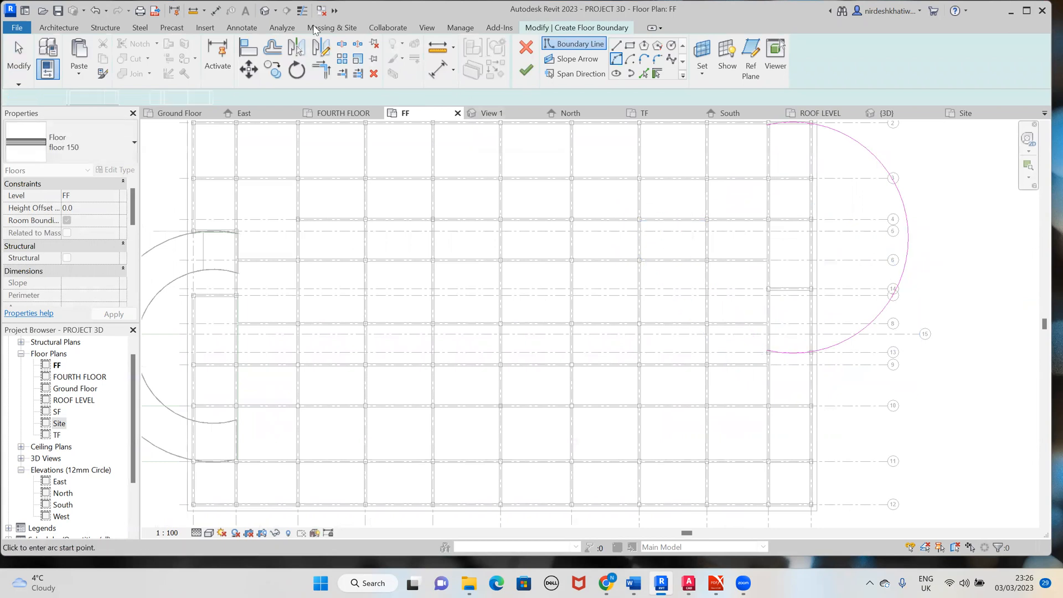
Offset a copy of the outer ramp arc 4500 mm inward to form the ramp's inner edge
click(271, 55)
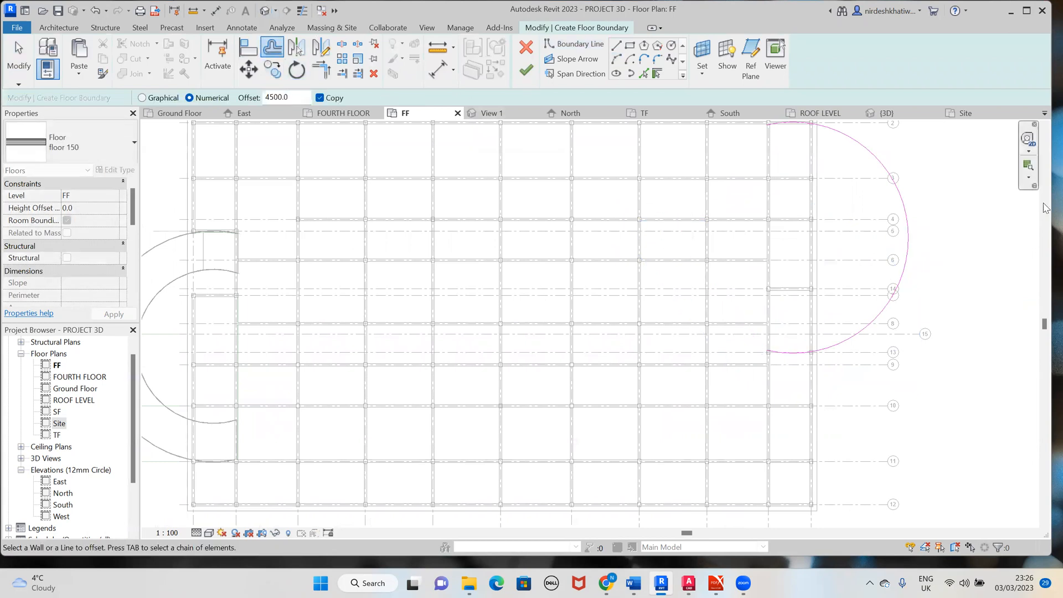
click(905, 247)
scroll(614, 315, down, 1)
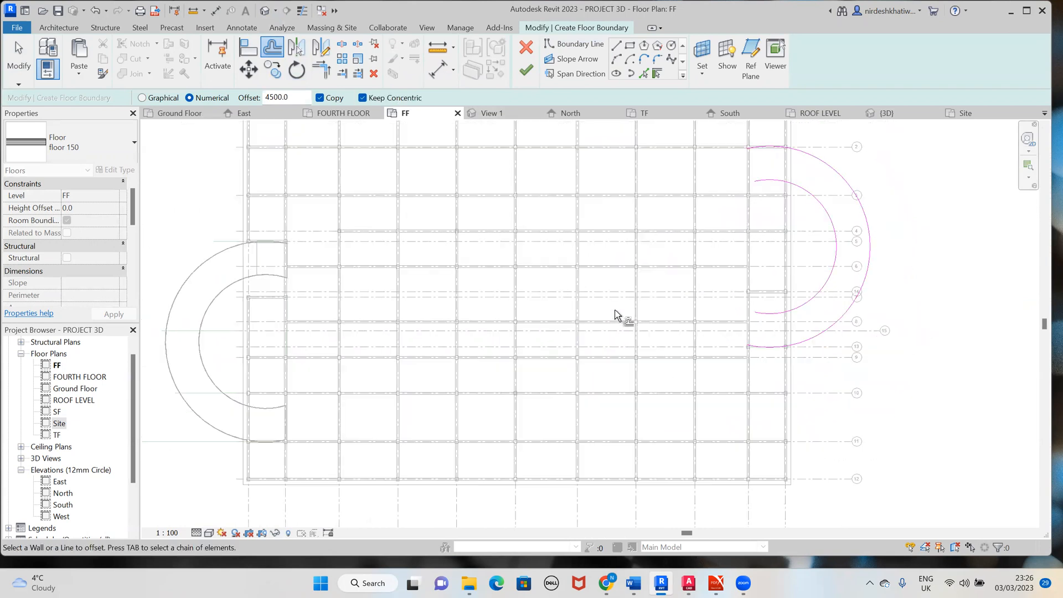
key(Escape)
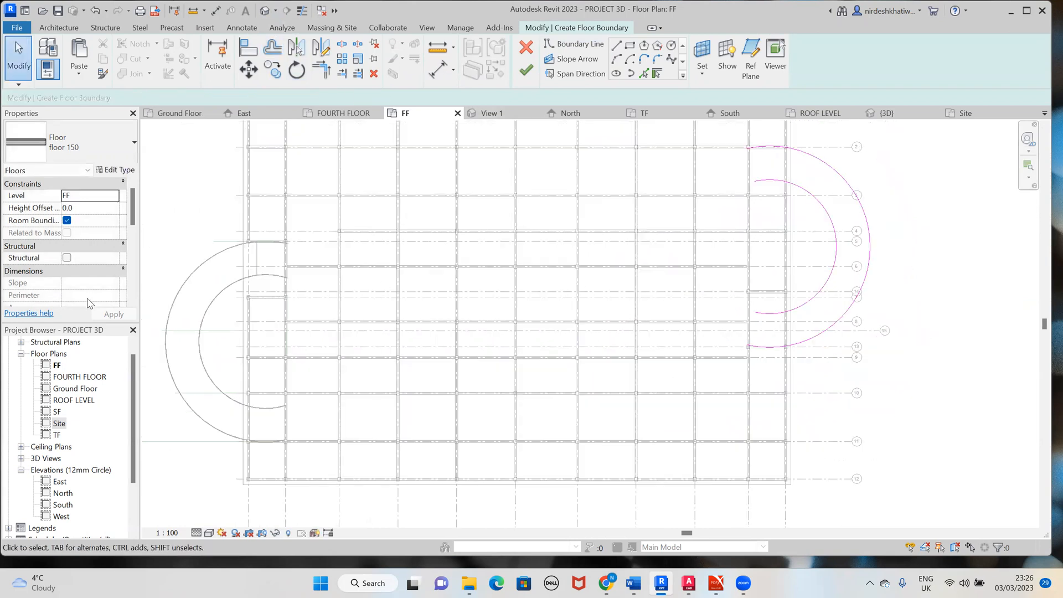
Examine the radius and sweep angle of the inner ramp arc in the FF plan
click(178, 113)
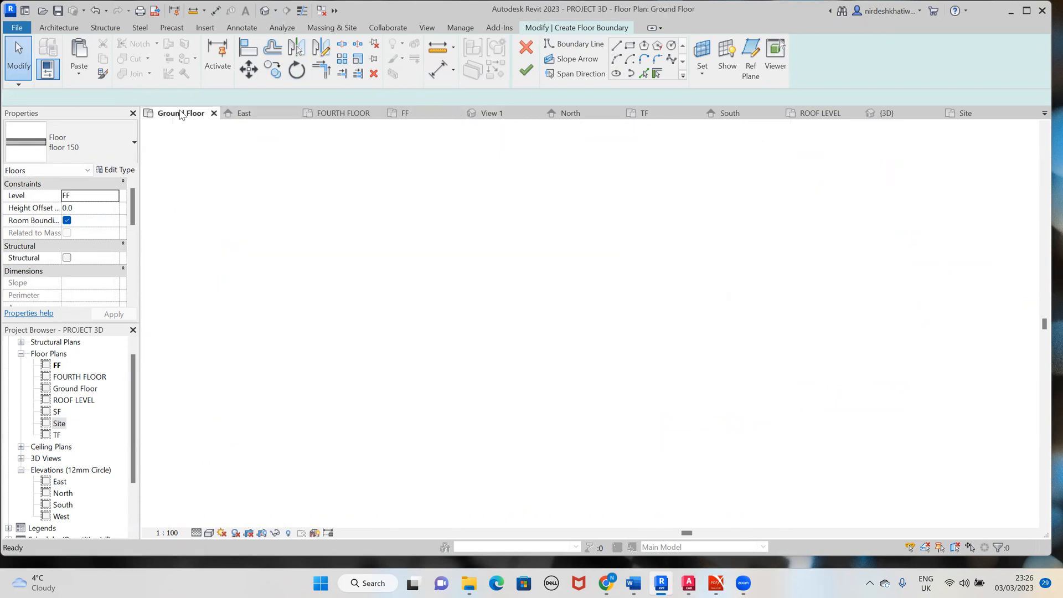
click(433, 113)
scroll(879, 280, up, 2)
click(813, 244)
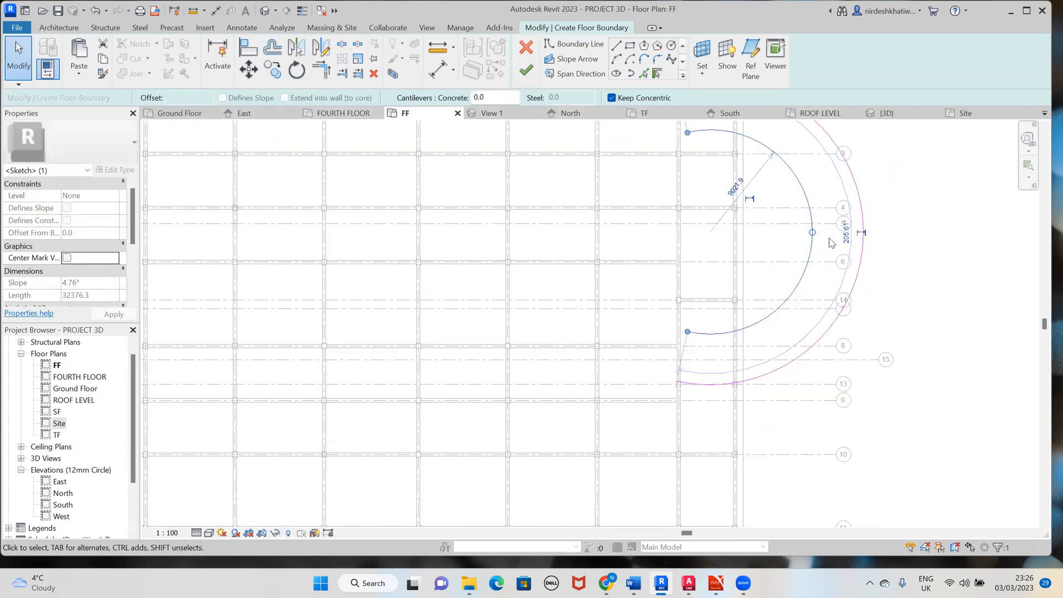
click(845, 237)
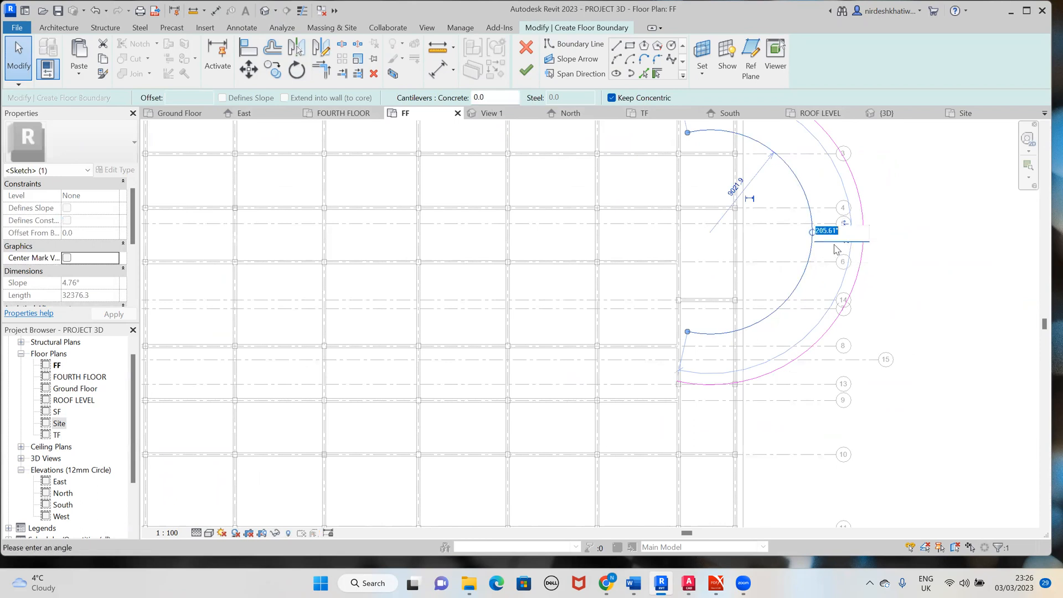
key(Escape)
scroll(832, 249, down, 2)
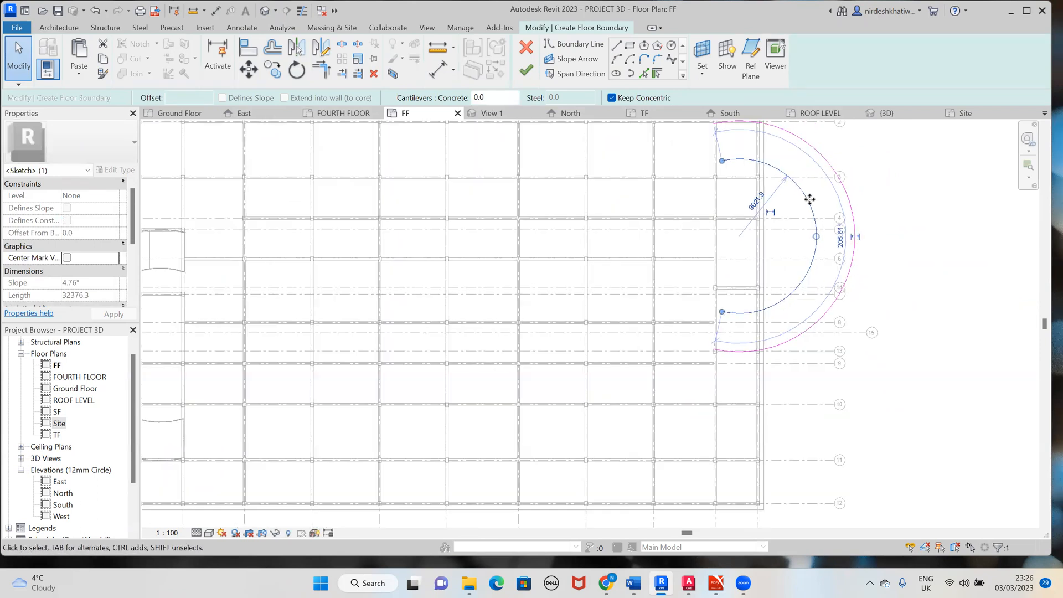
scroll(812, 222, down, 2)
key(Escape)
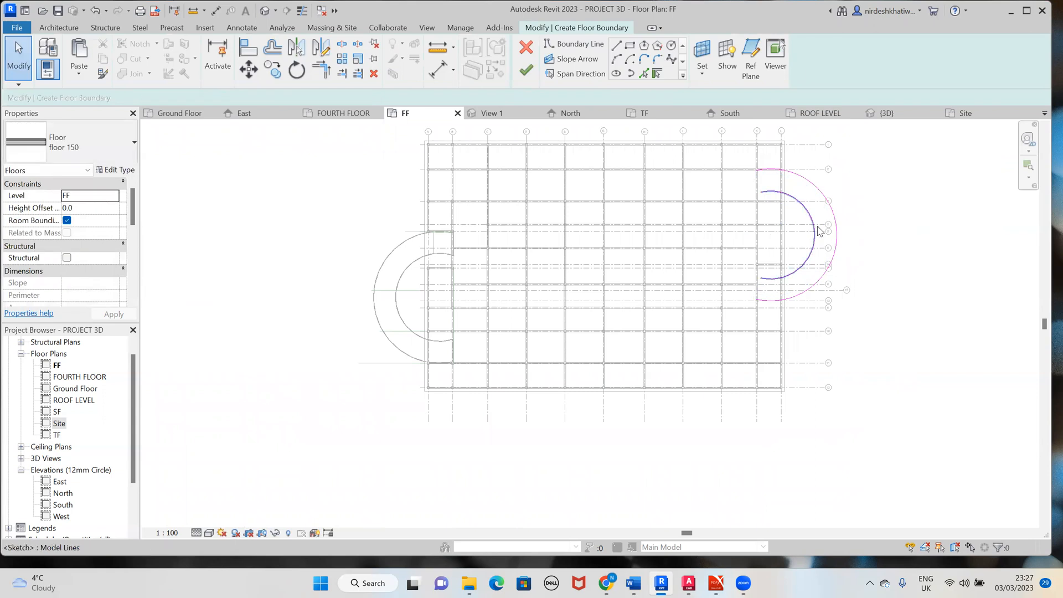
click(812, 237)
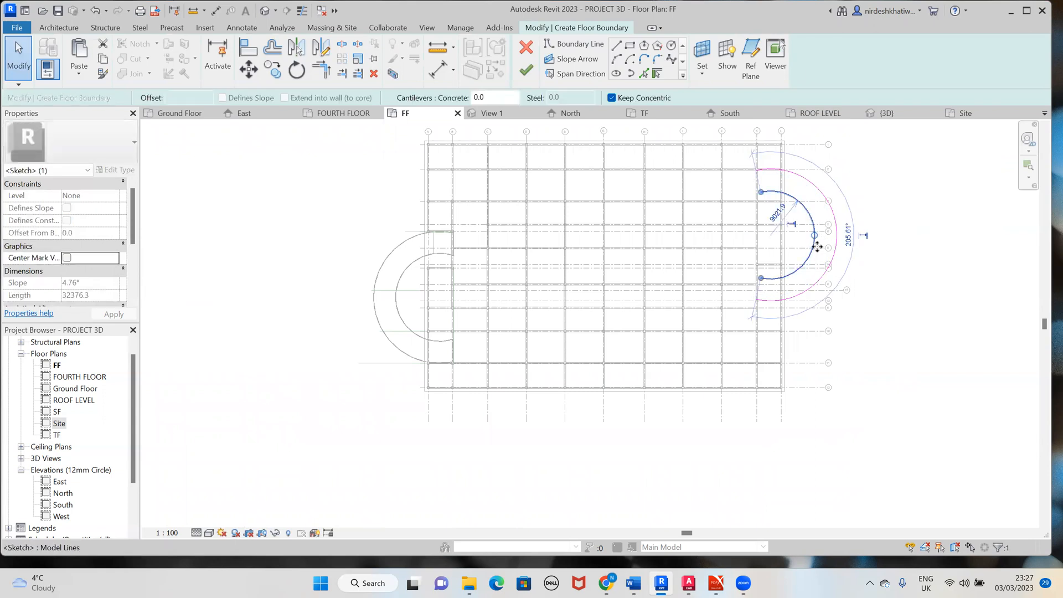
scroll(822, 227, up, 2)
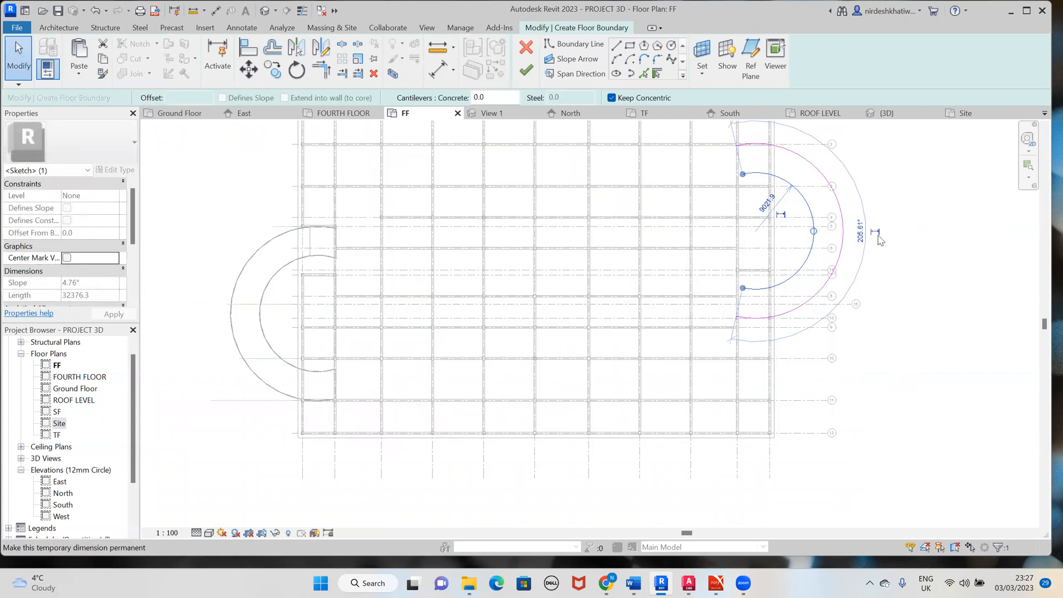
click(886, 280)
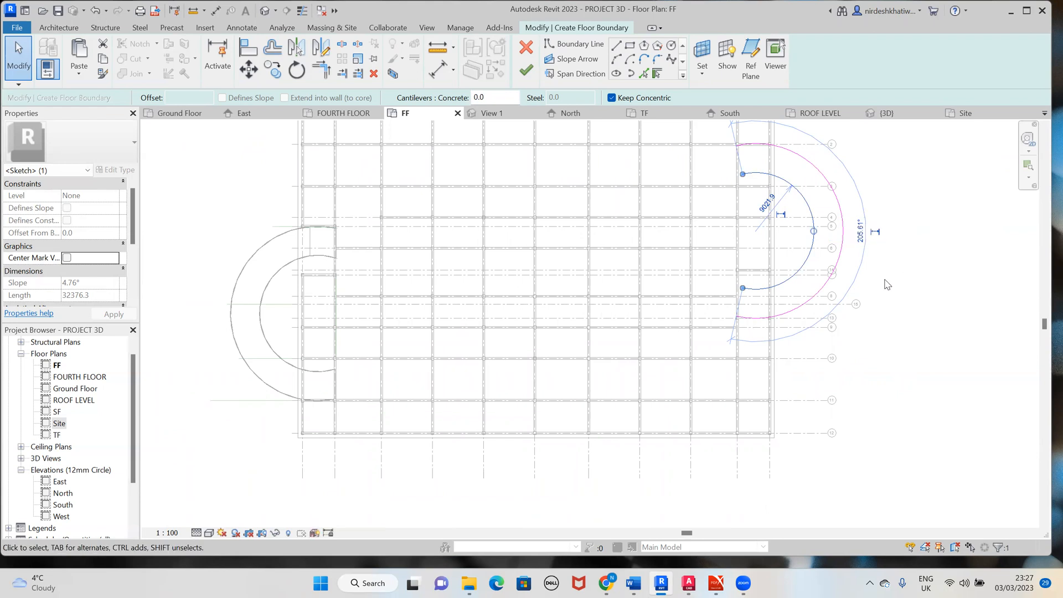
click(903, 350)
scroll(806, 246, up, 4)
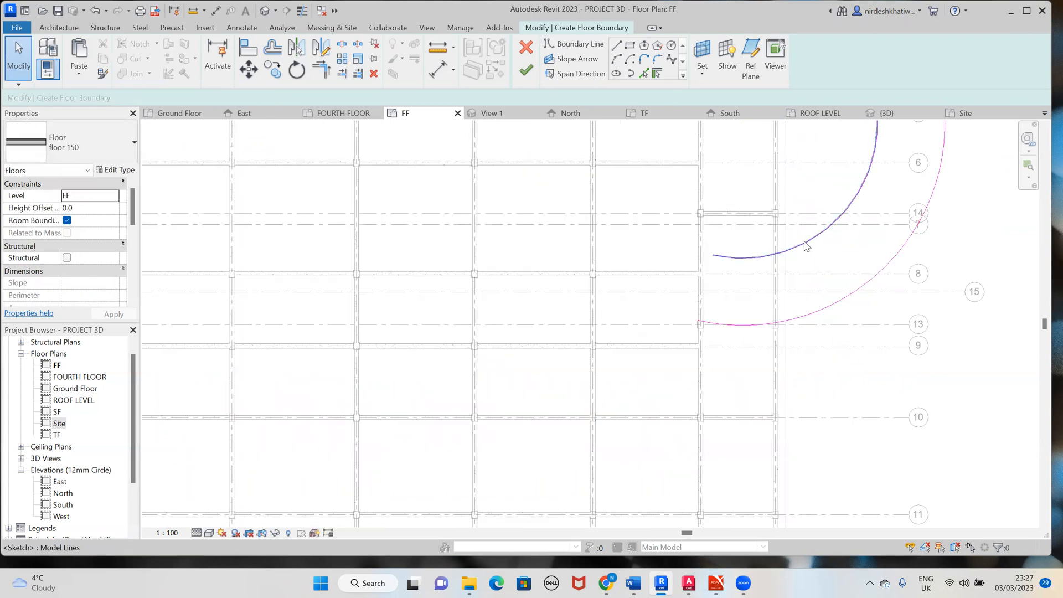
Extend both ends of the inner ramp arc to the beam along the second-to-last vertical grid line
click(806, 247)
scroll(806, 243, down, 3)
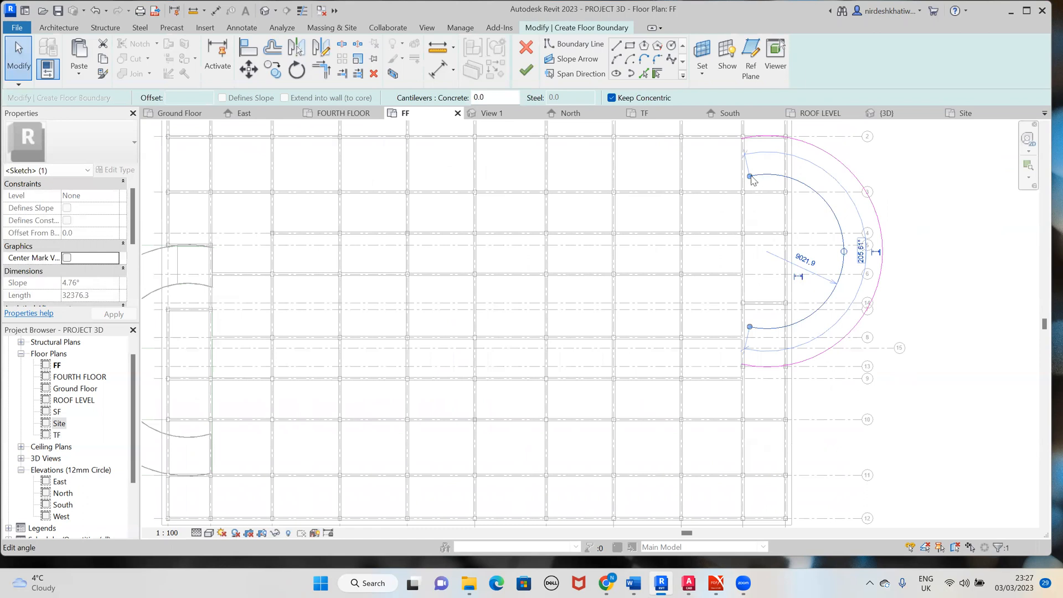
drag(749, 175, 745, 178)
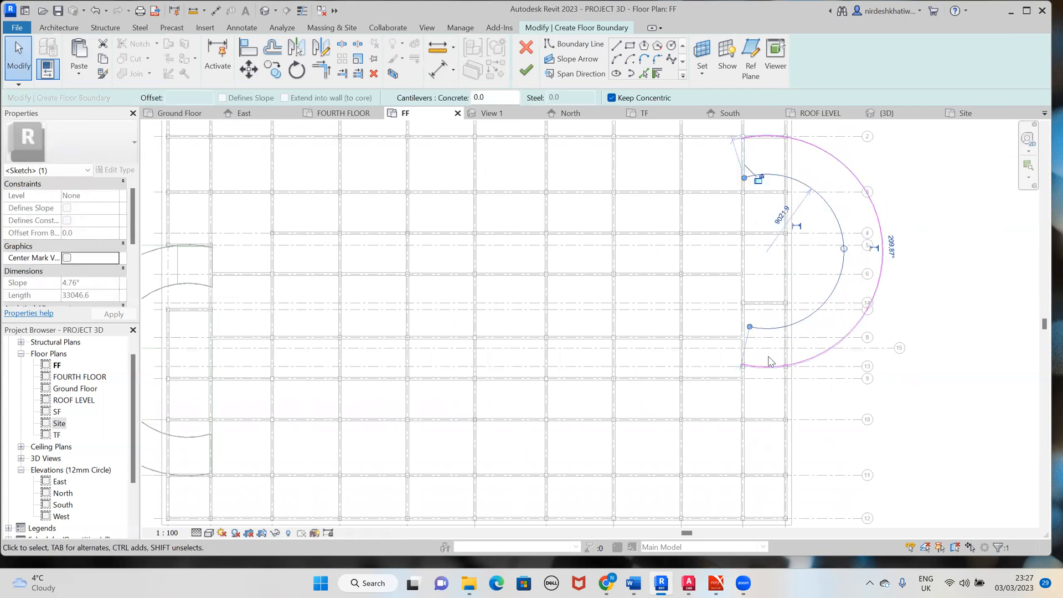
drag(750, 329, 741, 323)
scroll(745, 332, up, 2)
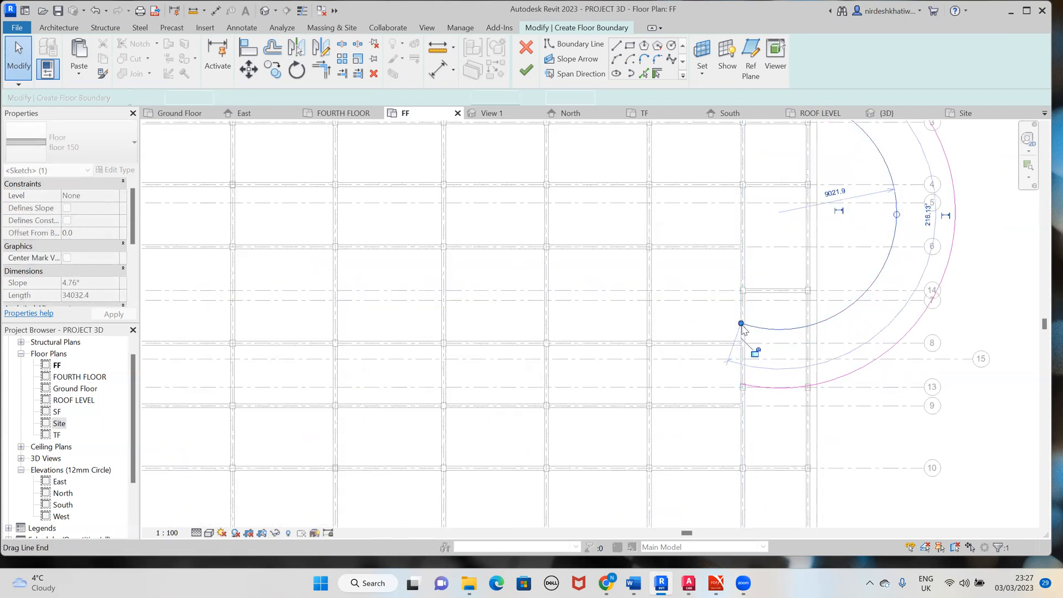
click(940, 366)
Draw a vertical boundary line from the inner arc's end near grid 8 down to the outer arc near grid 13
click(616, 46)
scroll(745, 332, up, 4)
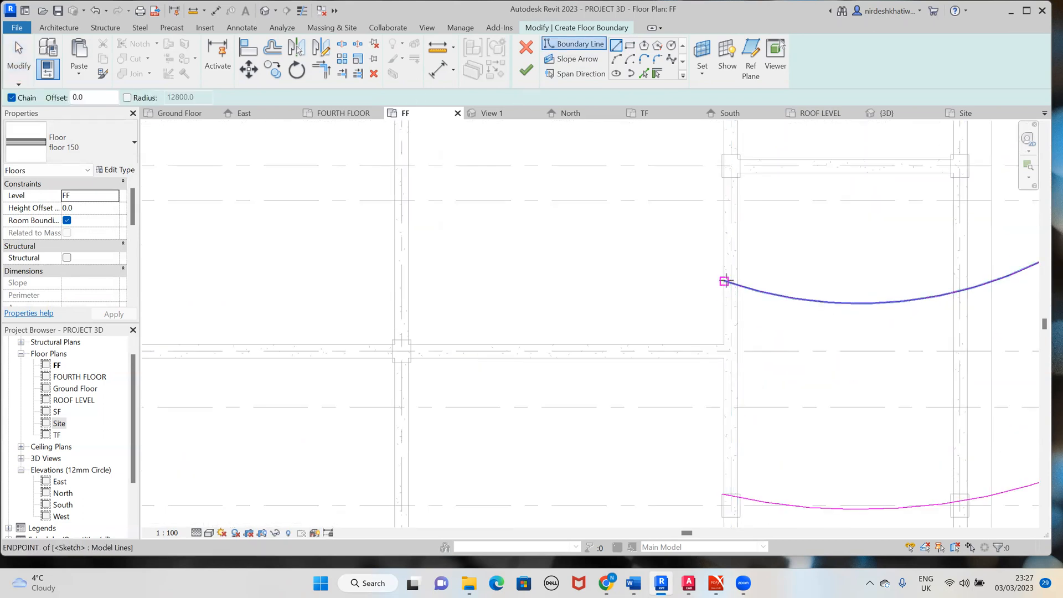
click(724, 281)
scroll(723, 494, up, 2)
scroll(730, 494, up, 2)
click(728, 481)
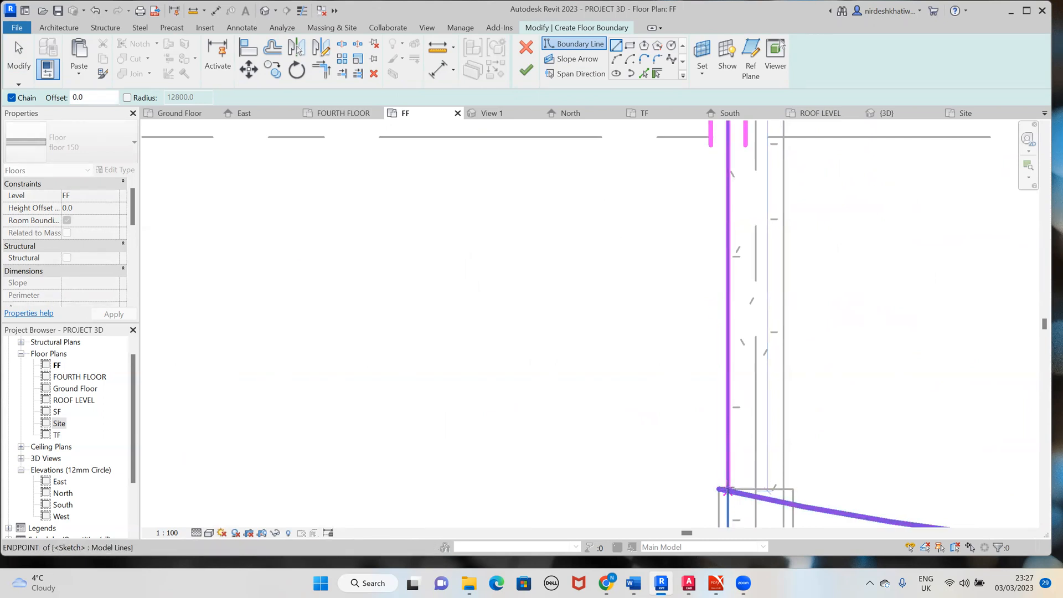
click(727, 491)
scroll(727, 507, up, 2)
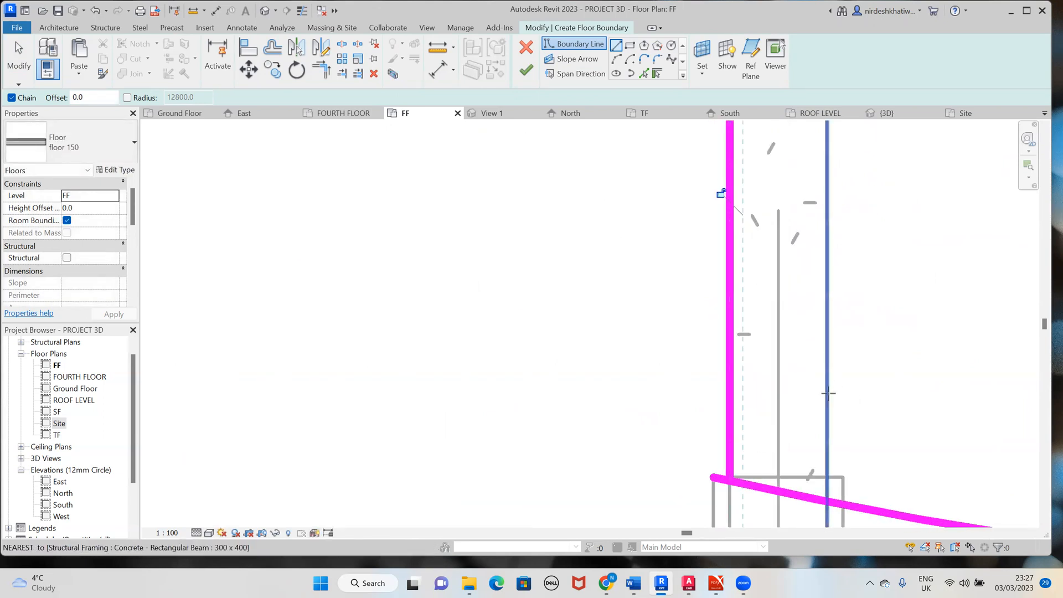
scroll(850, 360, down, 2)
scroll(775, 388, up, 4)
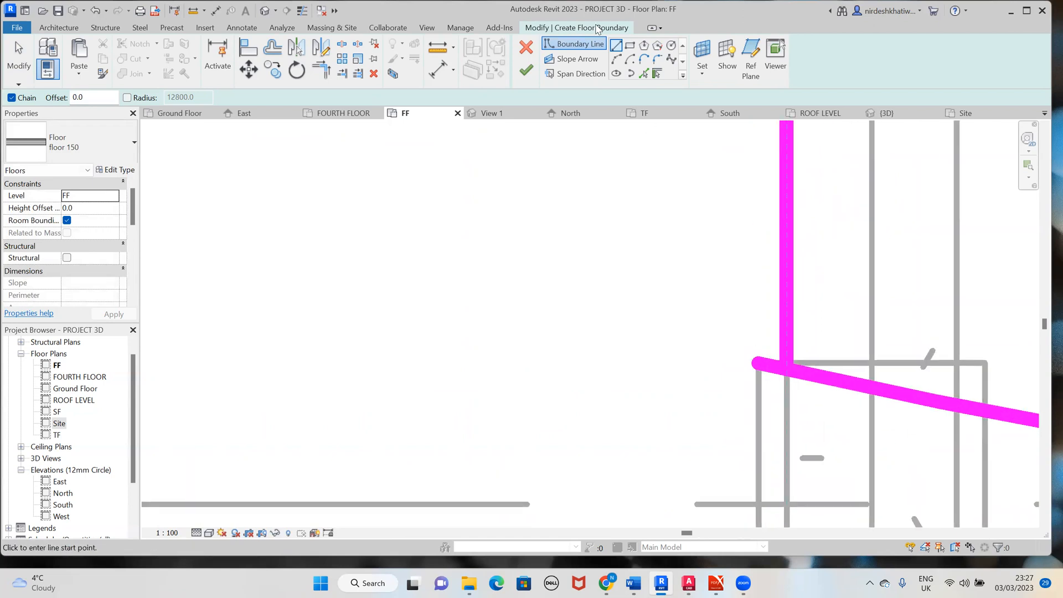
scroll(819, 205, down, 2)
key(Escape)
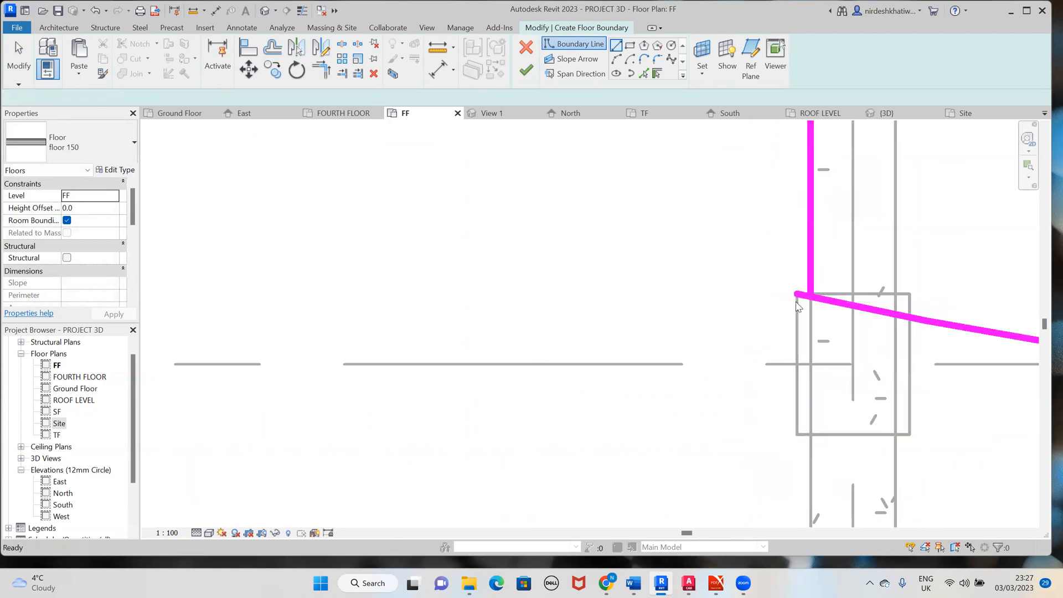
Pull the outer arc's overhanging end near grid 13 back to the end of the vertical boundary line
click(800, 301)
scroll(800, 304, up, 2)
drag(795, 281, 831, 285)
scroll(910, 231, down, 5)
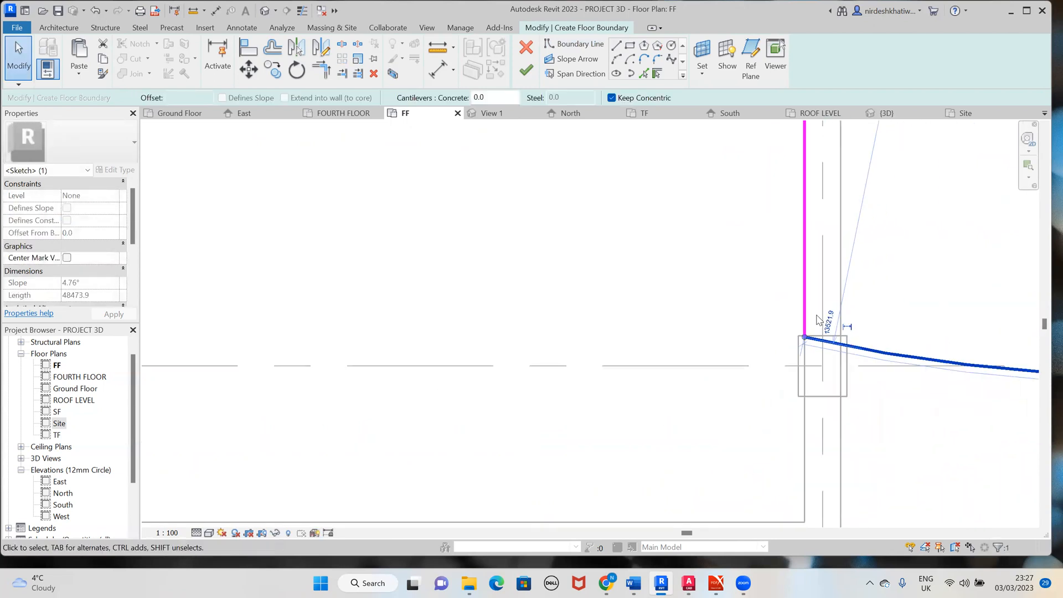
middle_drag(892, 262, 852, 281)
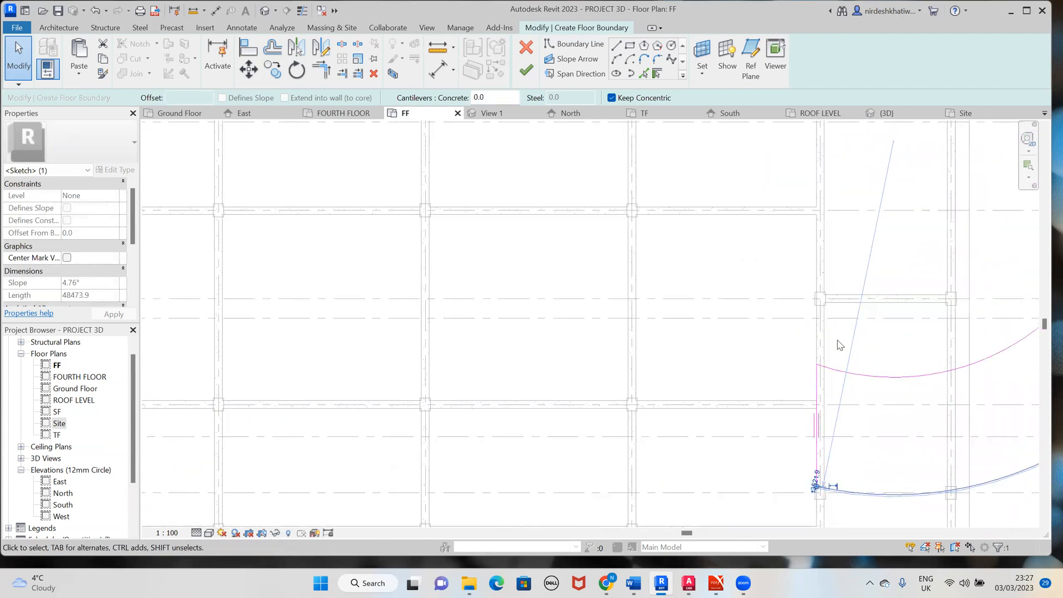
scroll(840, 320, down, 2)
middle_drag(852, 224, 847, 407)
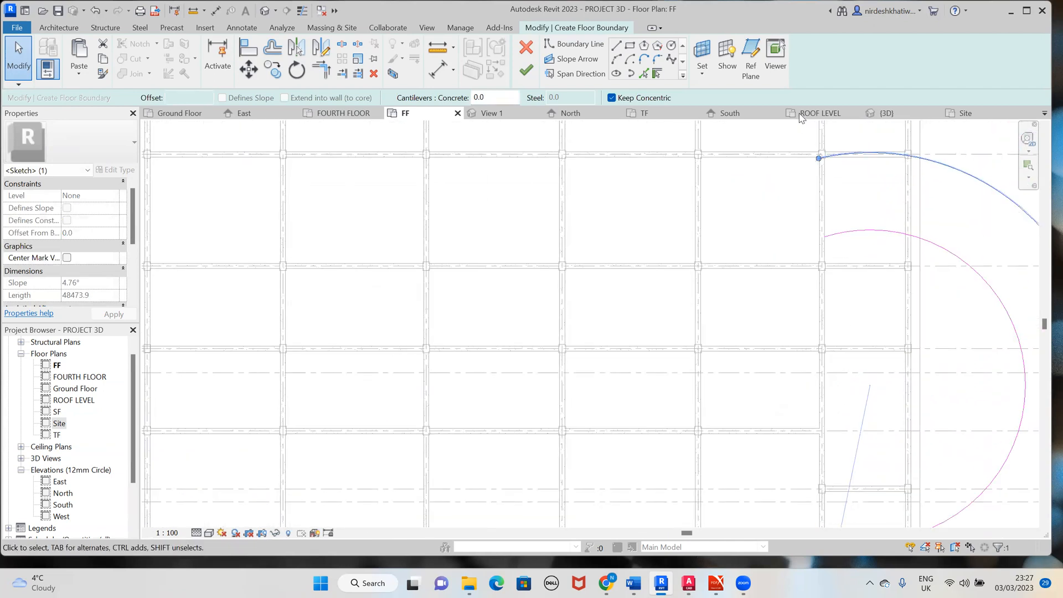
click(616, 47)
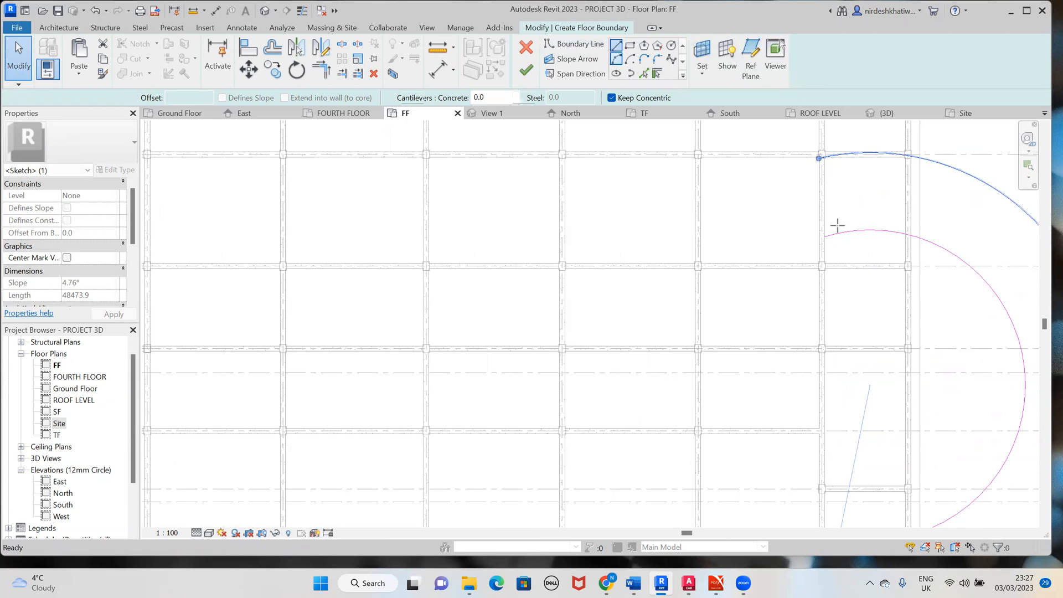
scroll(841, 239, up, 2)
scroll(840, 239, down, 3)
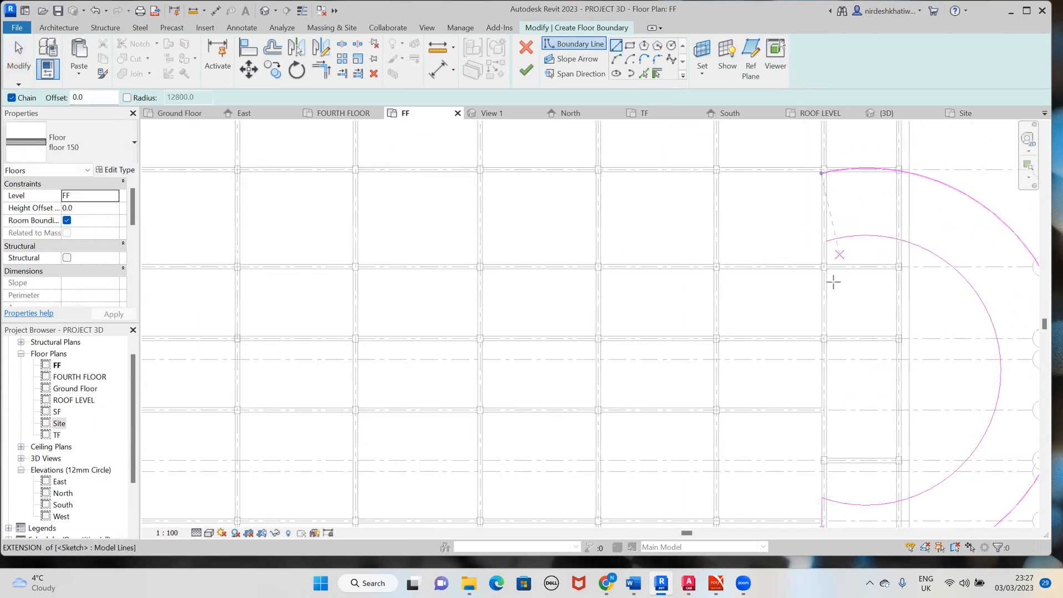
scroll(842, 243, up, 3)
key(Escape)
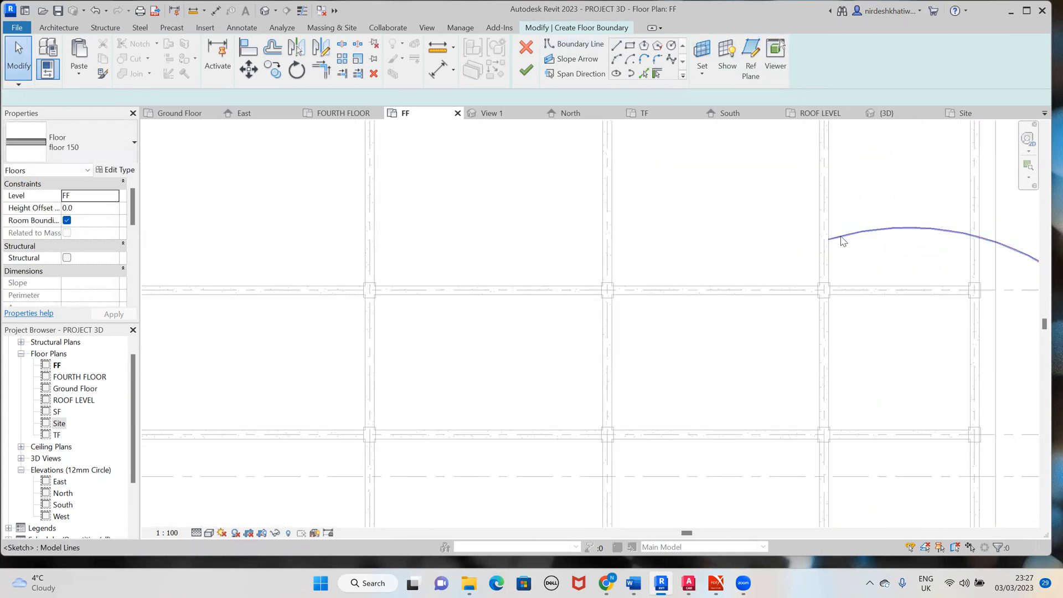
Set the inner ramp arc's sweep angle to 218°, after trying 220°
click(842, 235)
scroll(874, 321, down, 4)
middle_drag(905, 354, 724, 306)
click(878, 373)
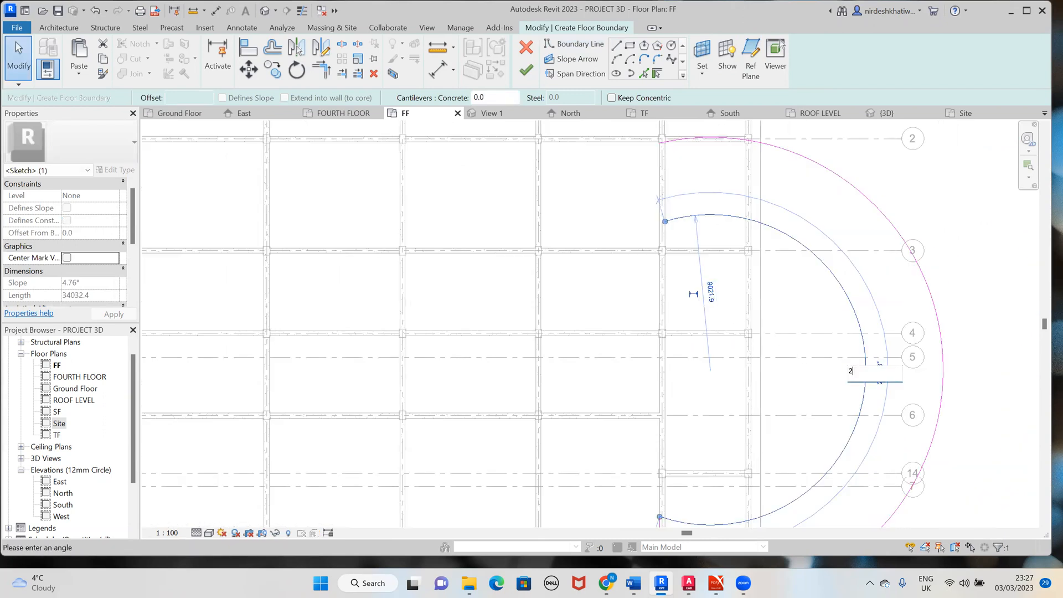
text(220)
key(Return)
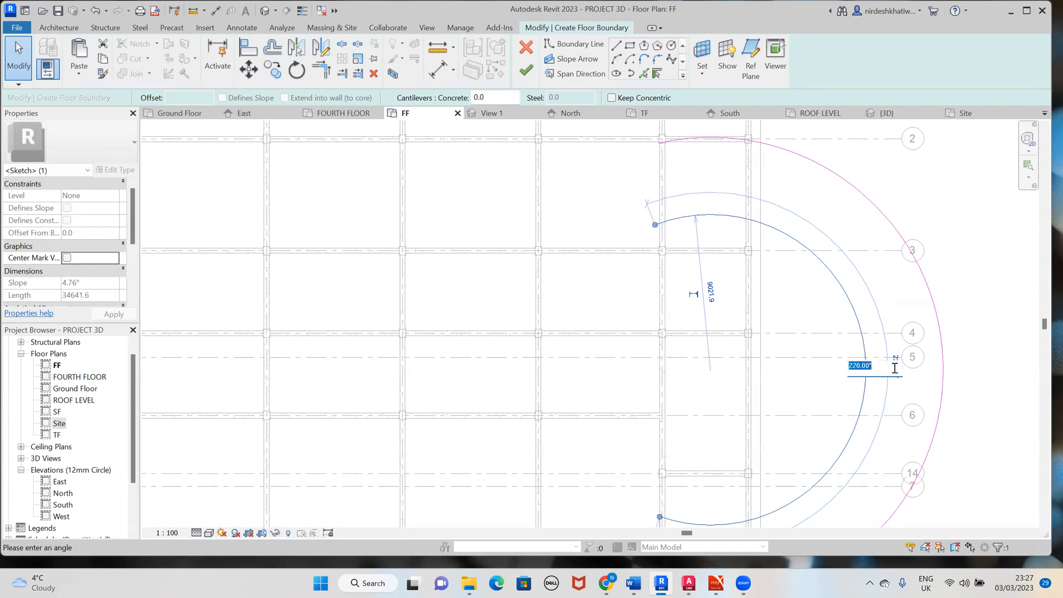
text(218)
key(Return)
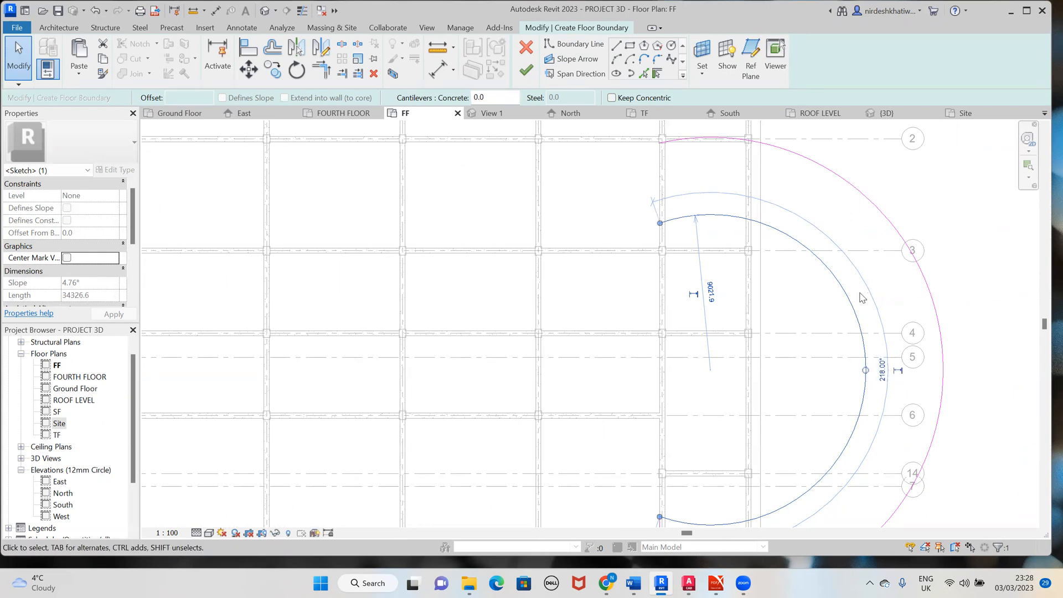
click(726, 186)
Close the ramp outline near grid 2 with a vertical line about 4667 mm long between the arc ends, and finish the floor sketch
click(616, 45)
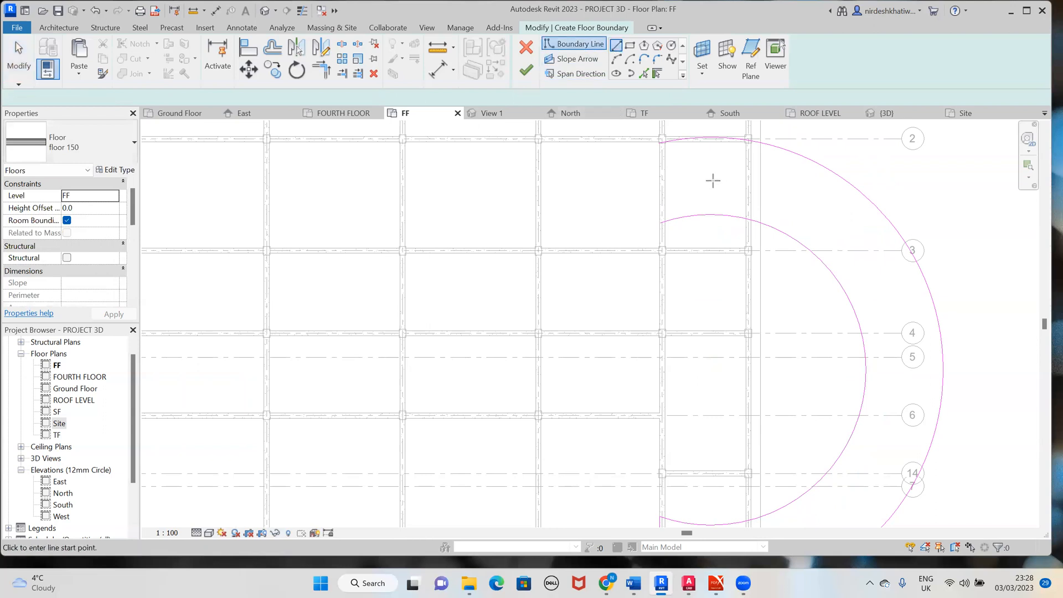
scroll(712, 180, up, 3)
scroll(620, 254, up, 3)
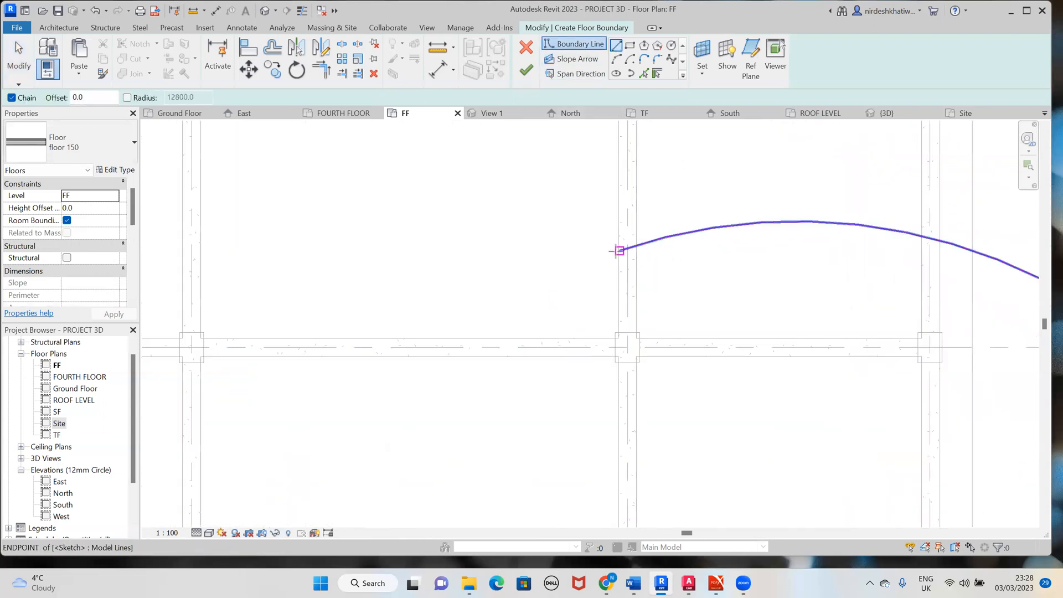
click(617, 251)
middle_drag(620, 187, 613, 331)
scroll(613, 331, down, 1)
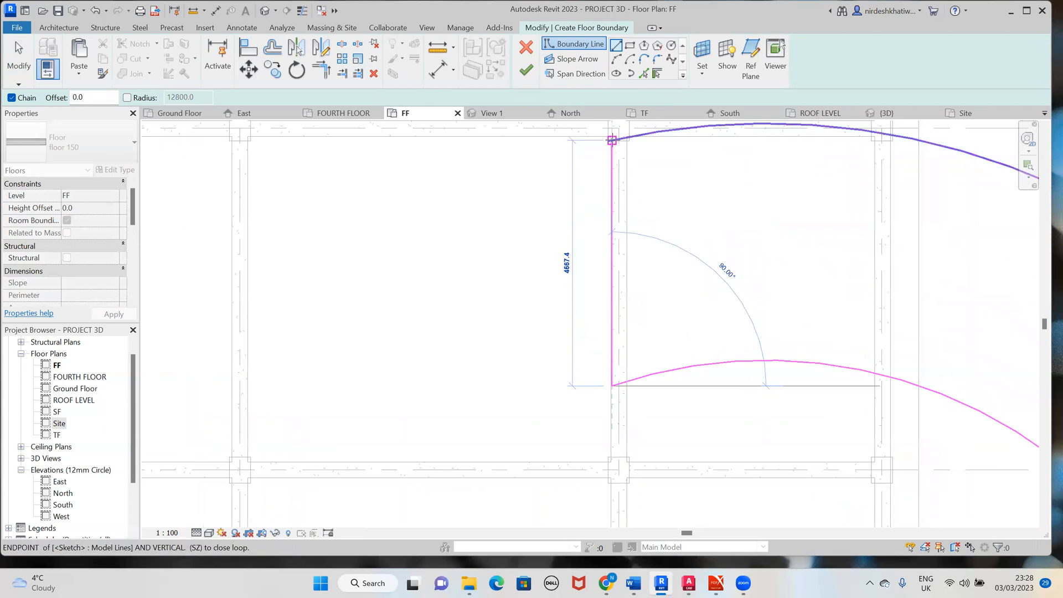
click(613, 139)
scroll(615, 138, up, 2)
scroll(706, 168, down, 2)
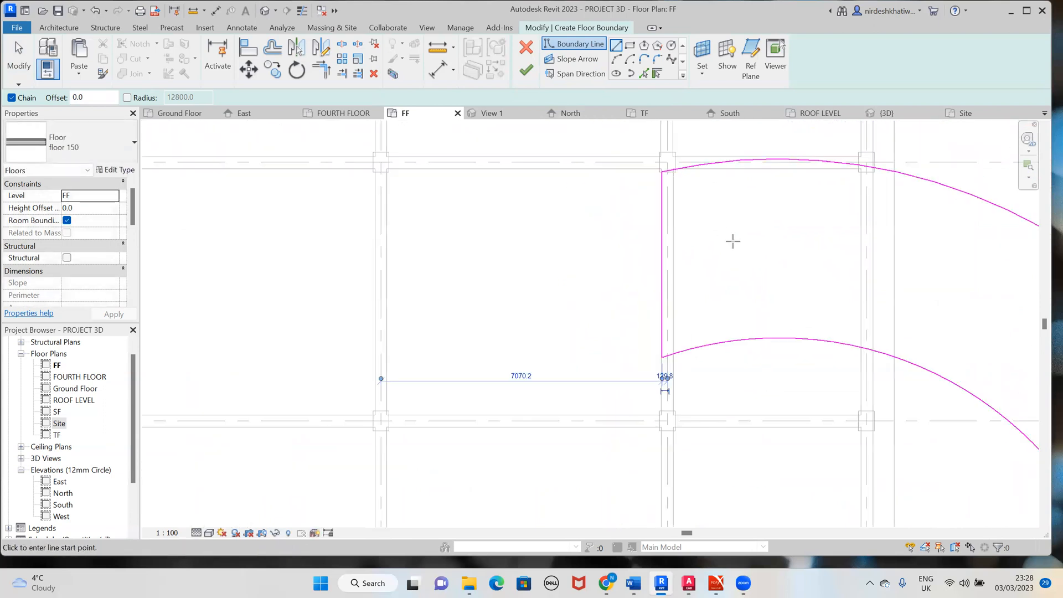
click(527, 71)
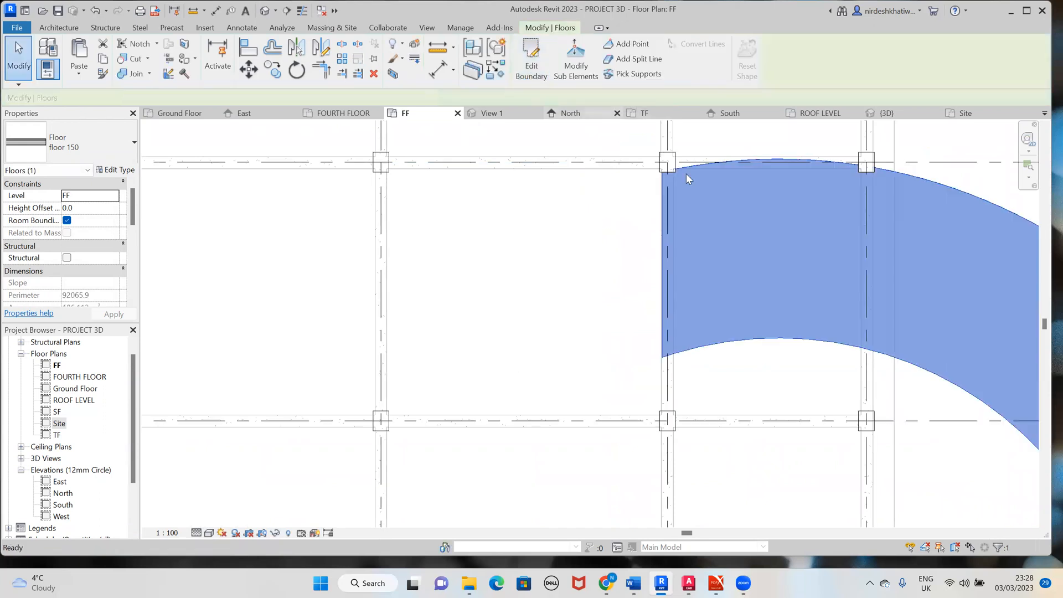
Inspect the curved ramp floor against the building frame in the 3D view and return to the FF plan
scroll(843, 280, down, 4)
middle_drag(909, 254, 743, 150)
click(887, 113)
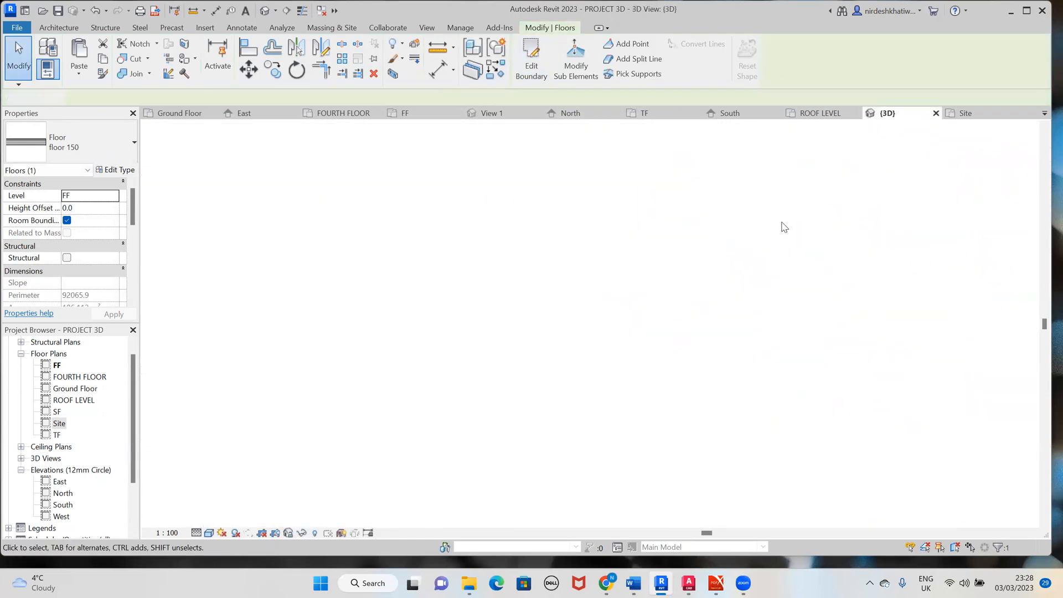
scroll(728, 356, down, 1)
shift+middle_drag(339, 515, 438, 587)
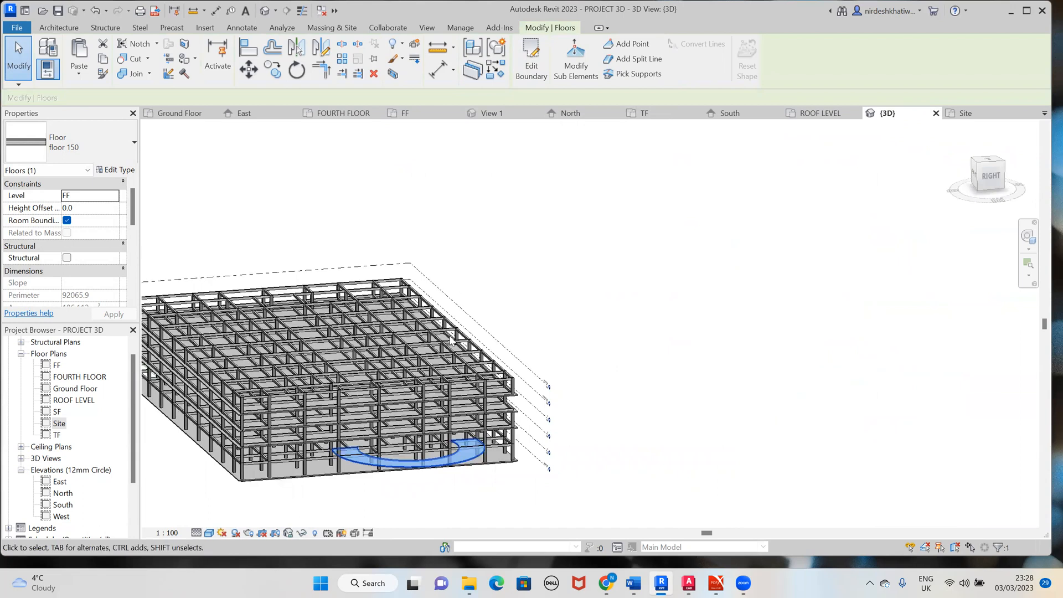
click(421, 115)
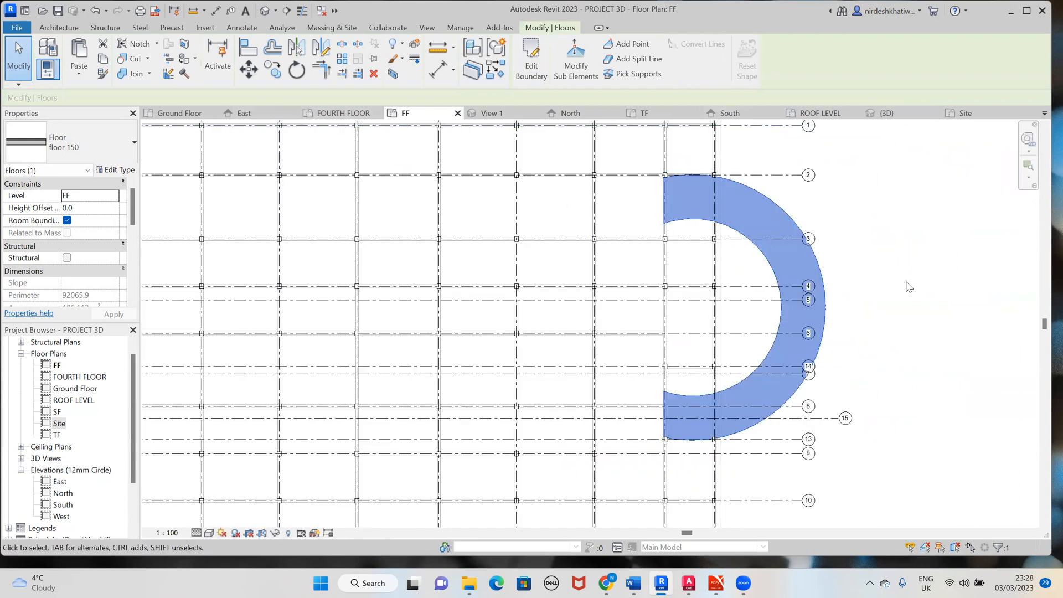
click(892, 268)
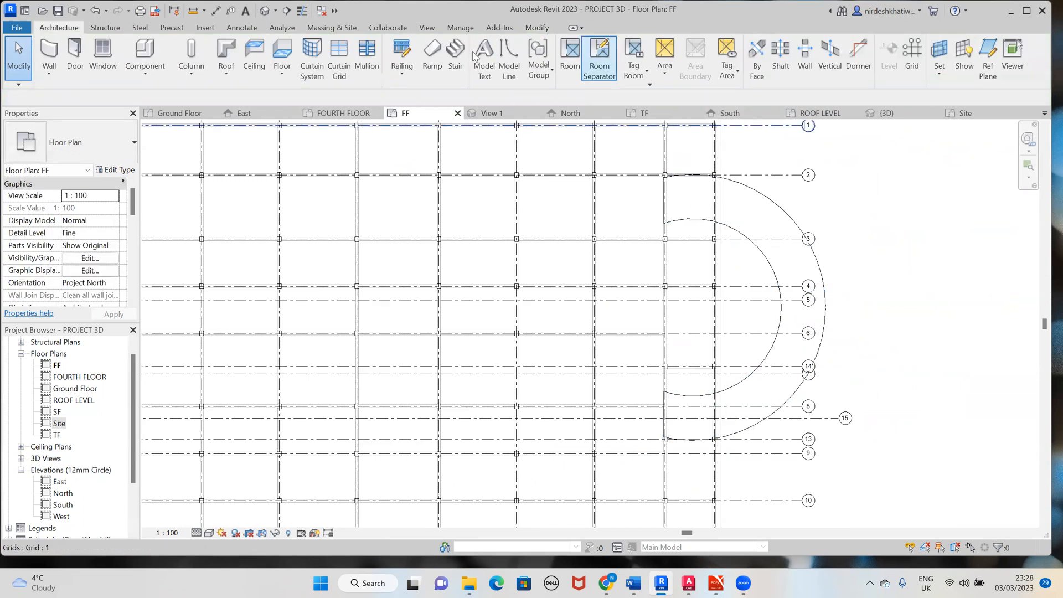
Add a vertical split line across the ramp floor near grid 2, from the outer arc to the inner arc
click(820, 277)
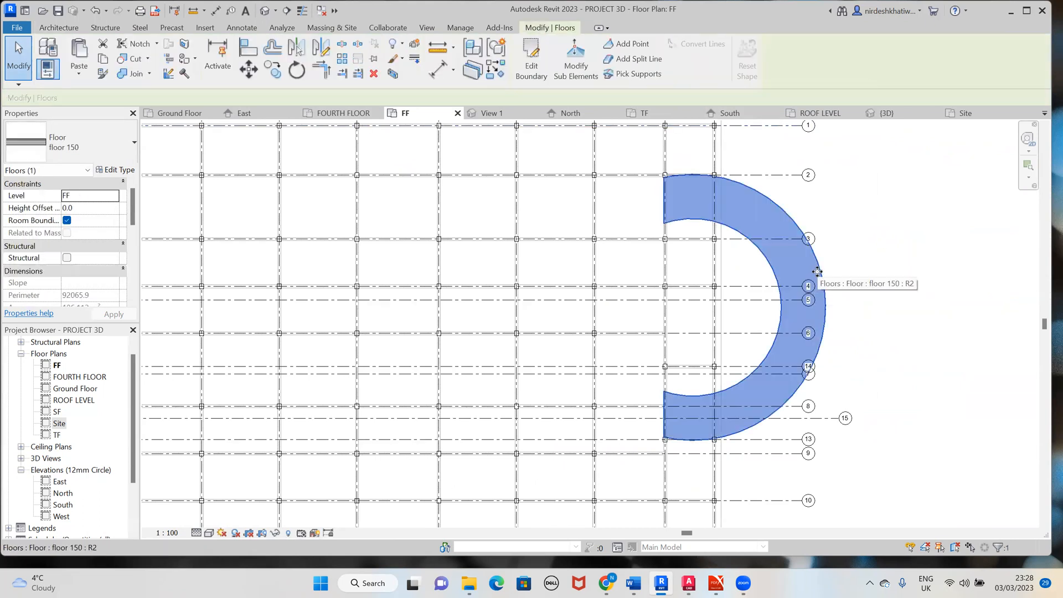
click(586, 70)
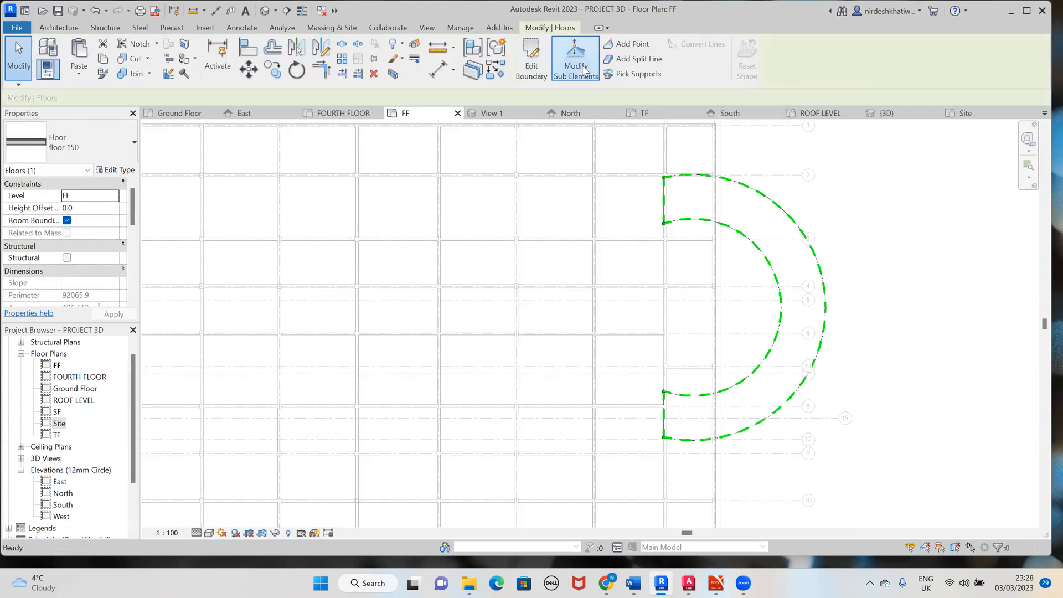
click(643, 60)
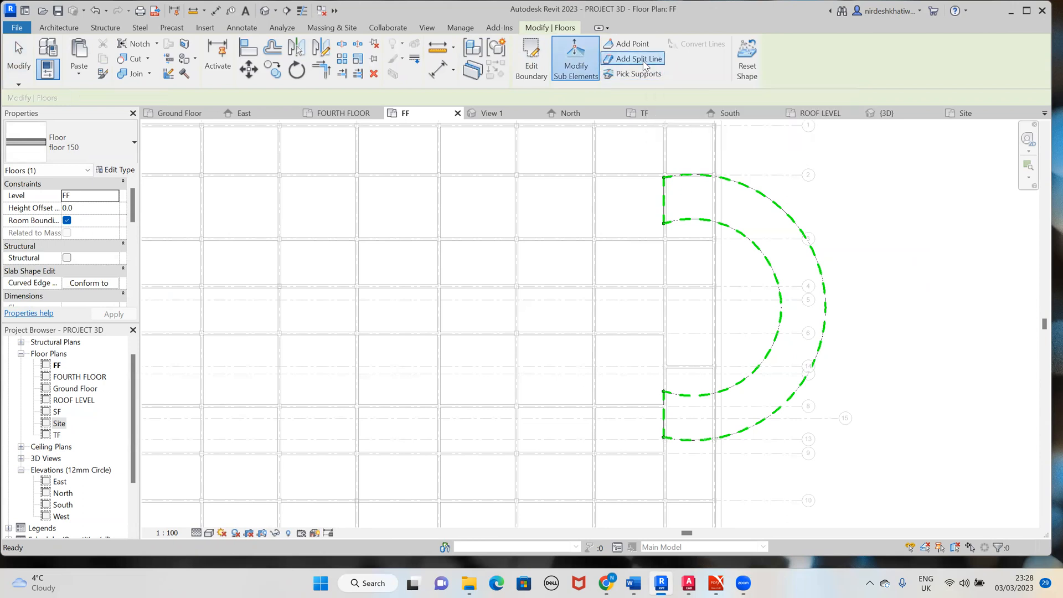
scroll(709, 183, up, 4)
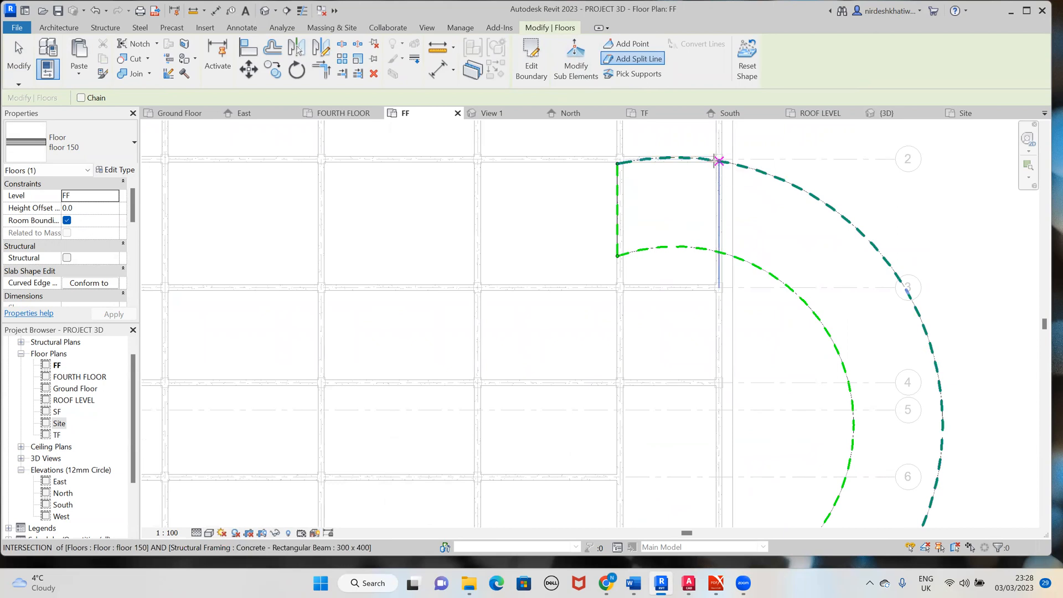
click(693, 159)
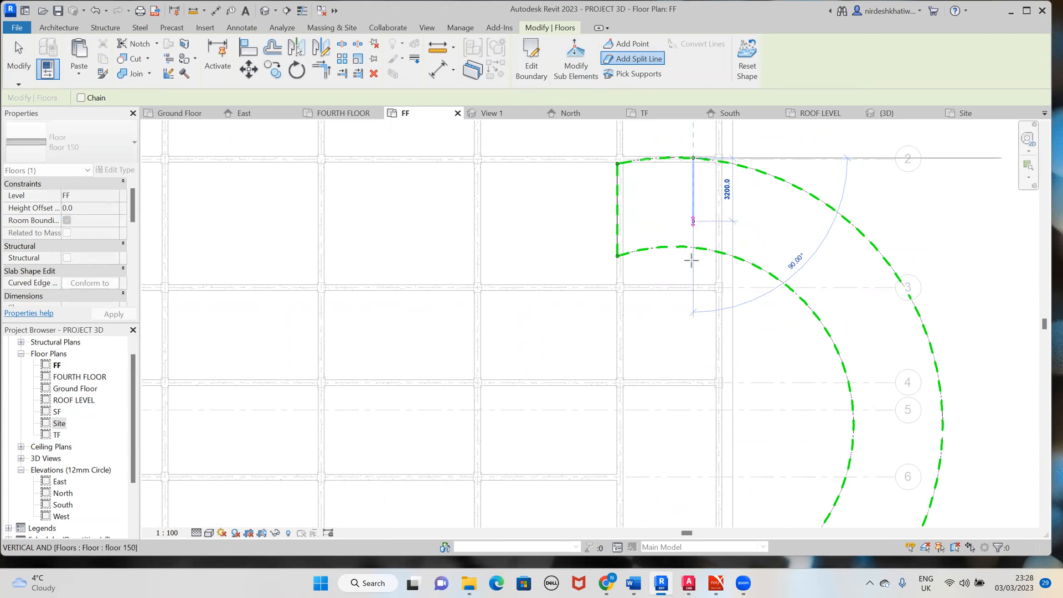
click(692, 247)
Add a second vertical split line about 4670 mm long across the ramp floor near grid 13, from the inner to the outer arc
scroll(723, 356, down, 3)
middle_drag(722, 354, 698, 185)
scroll(699, 371, up, 2)
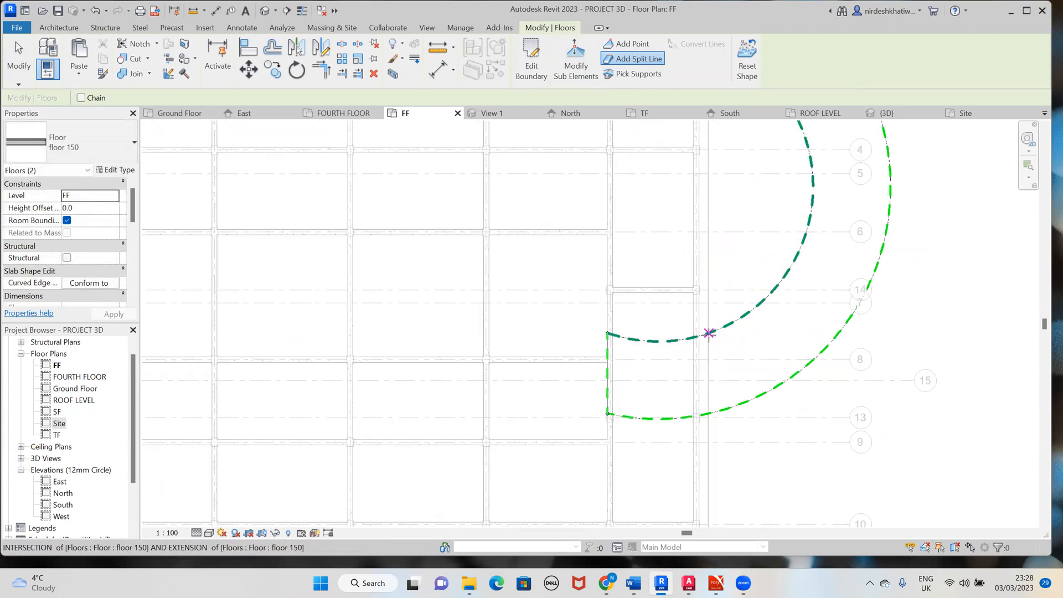
click(709, 333)
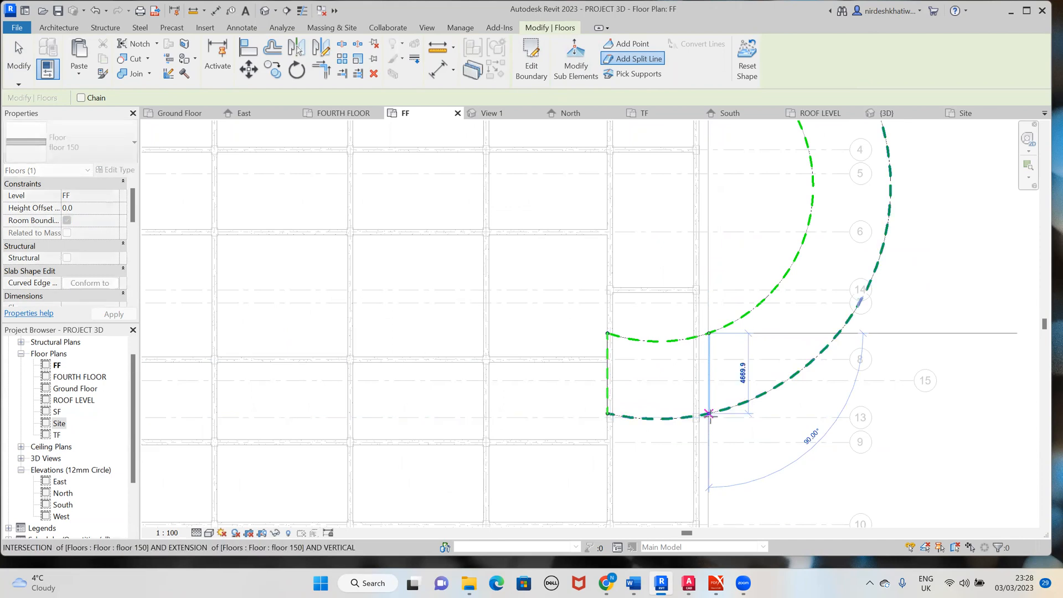
click(709, 413)
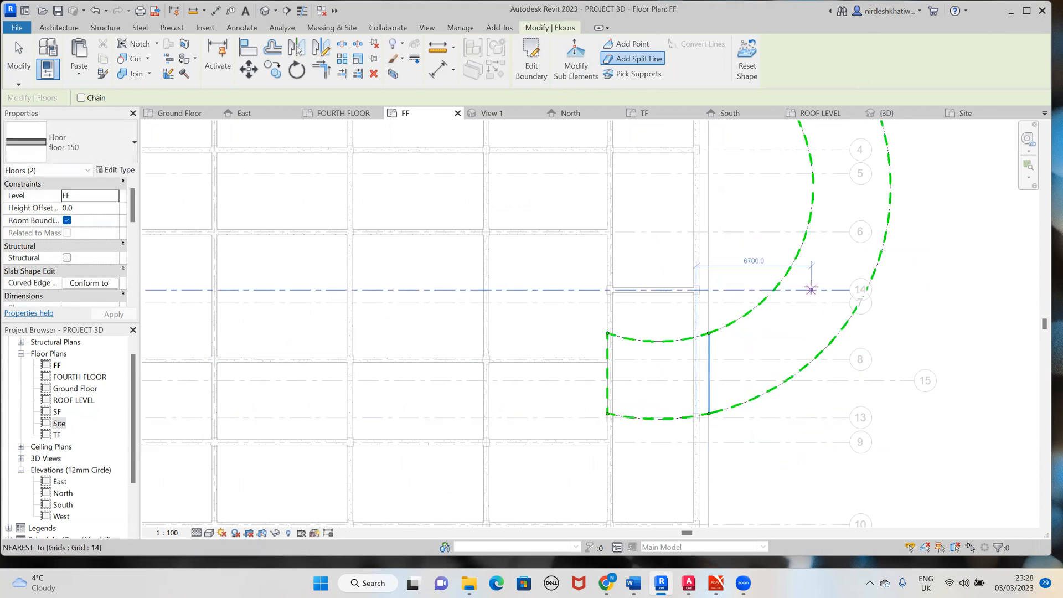
scroll(763, 208, down, 1)
middle_drag(765, 209, 762, 346)
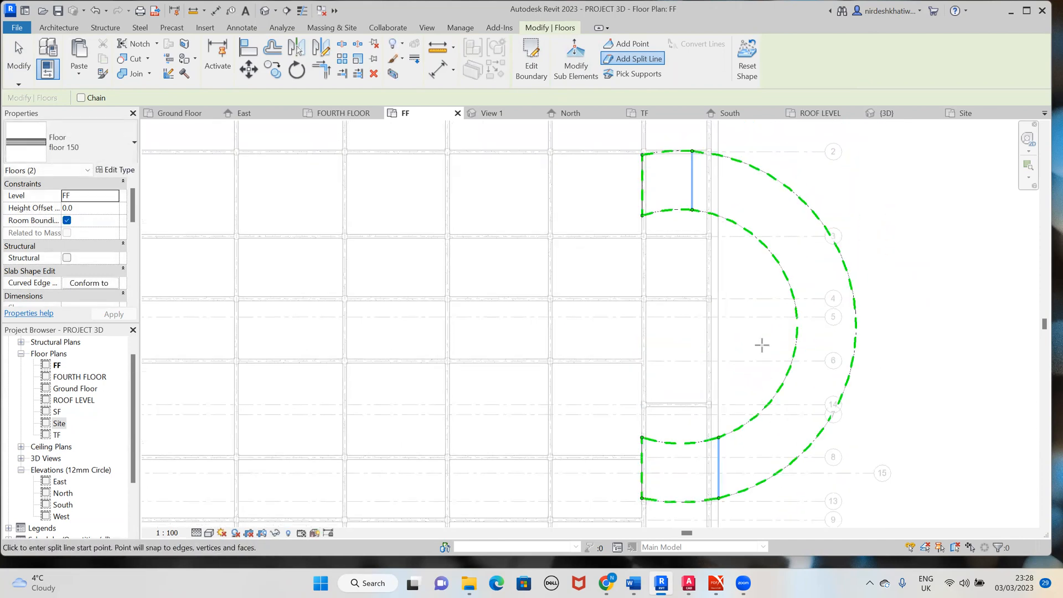
Set the elevation of the ramp floor's split line near grid 2 to -300 with Modify Sub Elements
scroll(662, 145, up, 2)
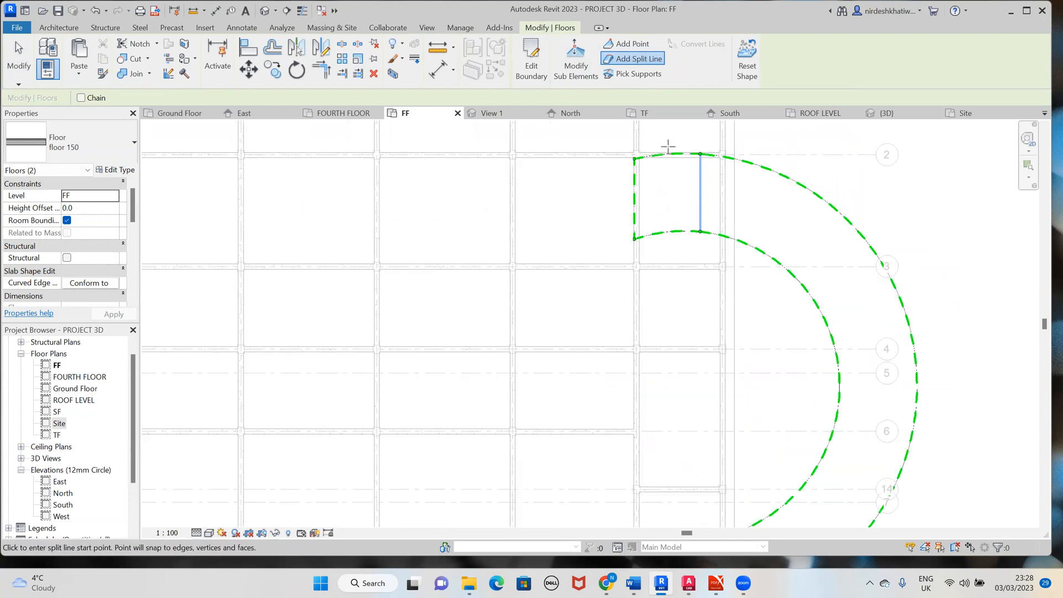
scroll(658, 137, up, 1)
key(Escape)
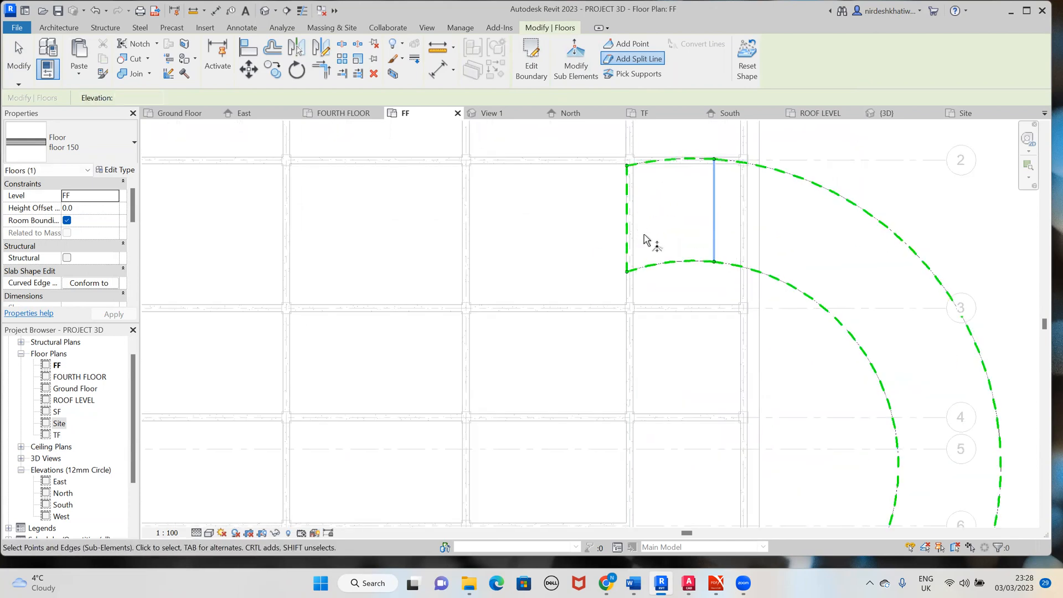
click(627, 227)
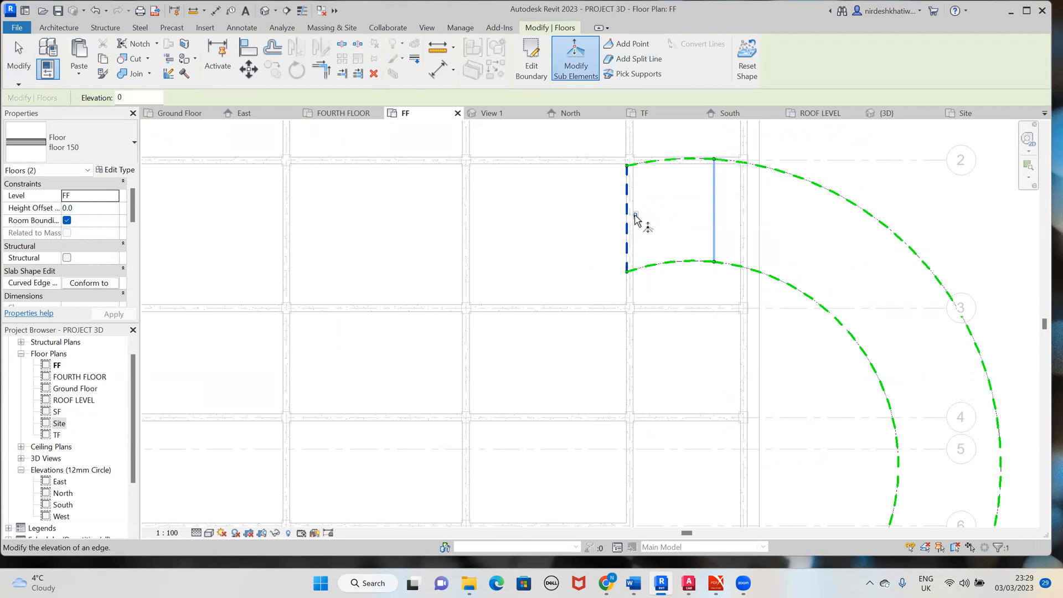
click(713, 214)
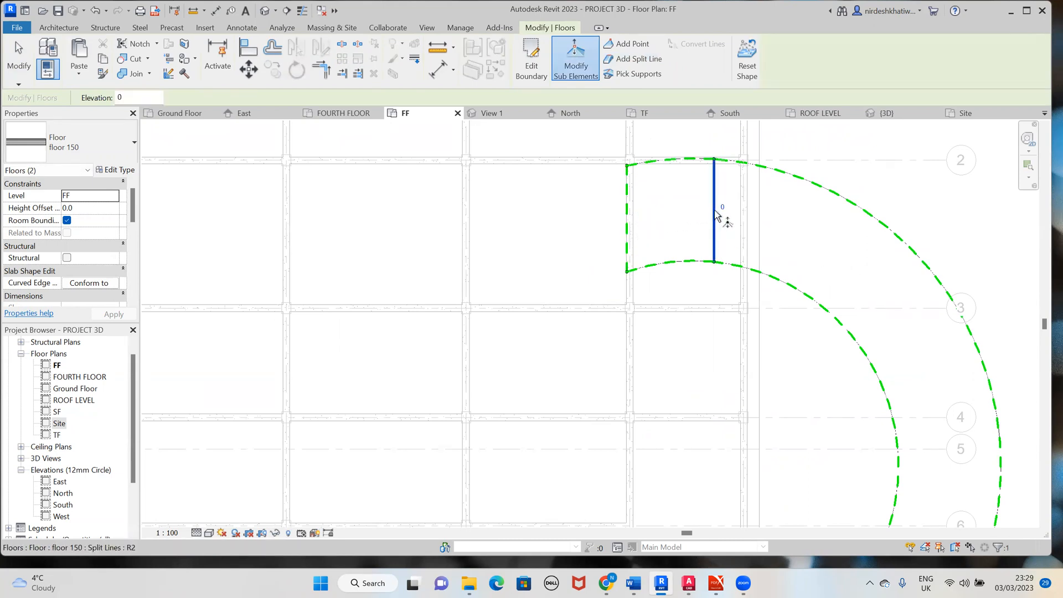
click(722, 209)
key(BackSpace)
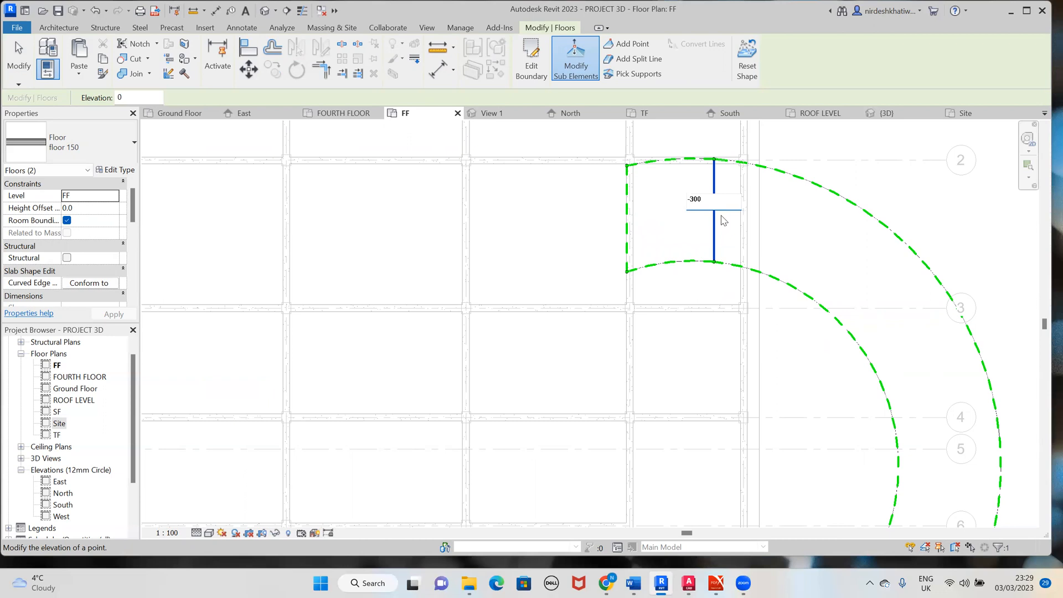
key(Return)
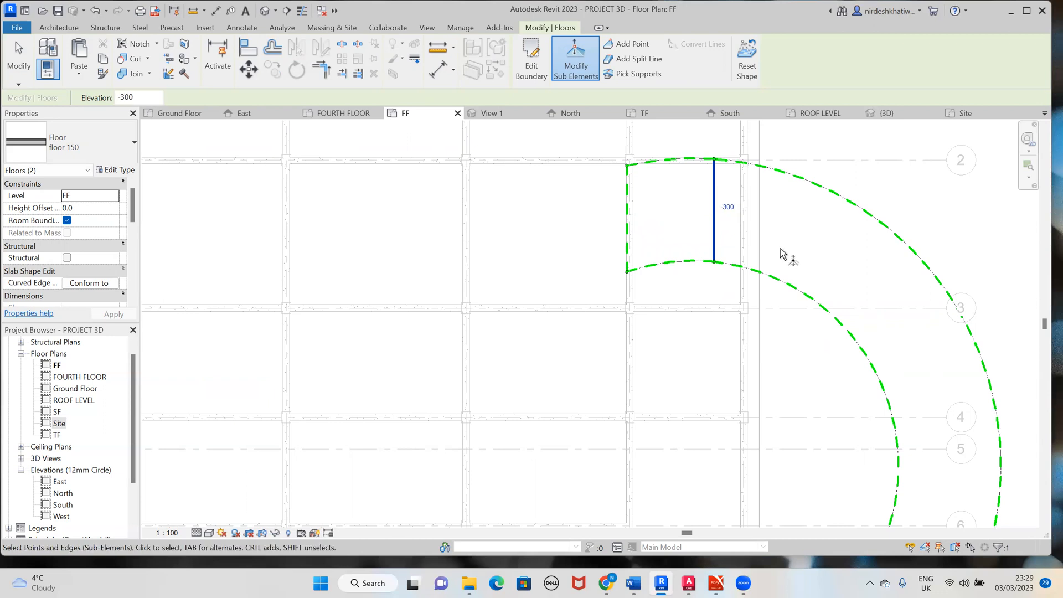
Set the elevation of the ramp floor's split line near grid 13 to -2500
scroll(771, 244, down, 2)
middle_drag(766, 320, 746, 166)
click(750, 399)
click(757, 400)
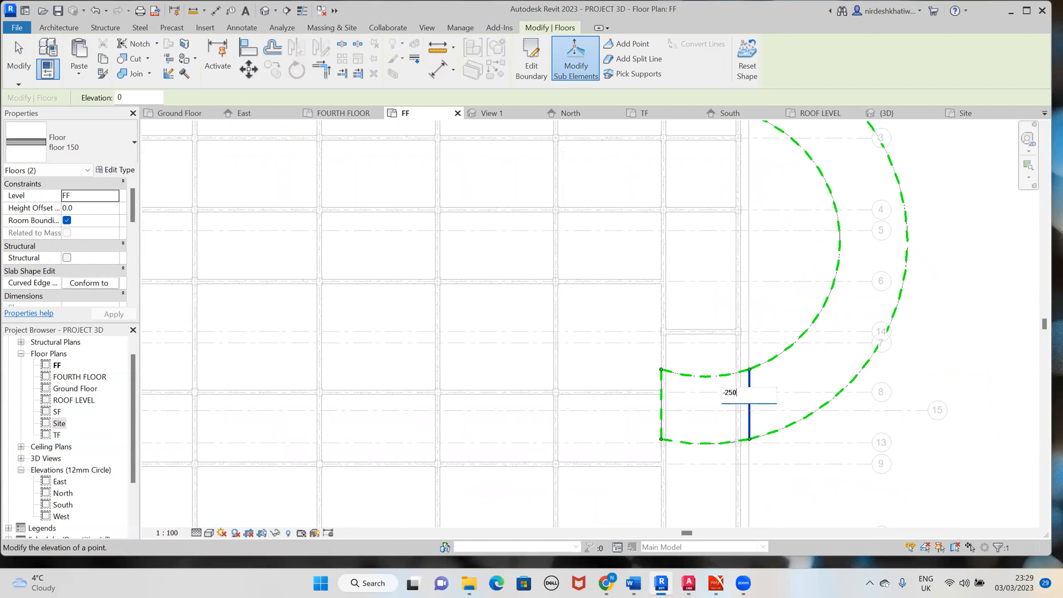
text(-2500)
key(Return)
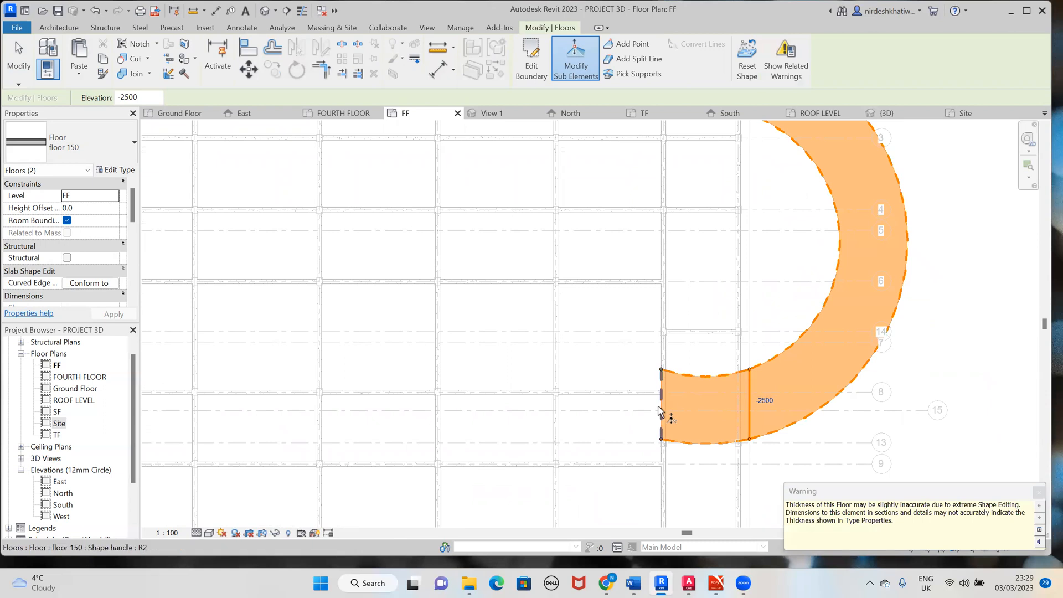
Set the elevation of the ramp's straight end edge near grid 2 to 3000 and the one near grid 13 to -100
scroll(776, 280, down, 2)
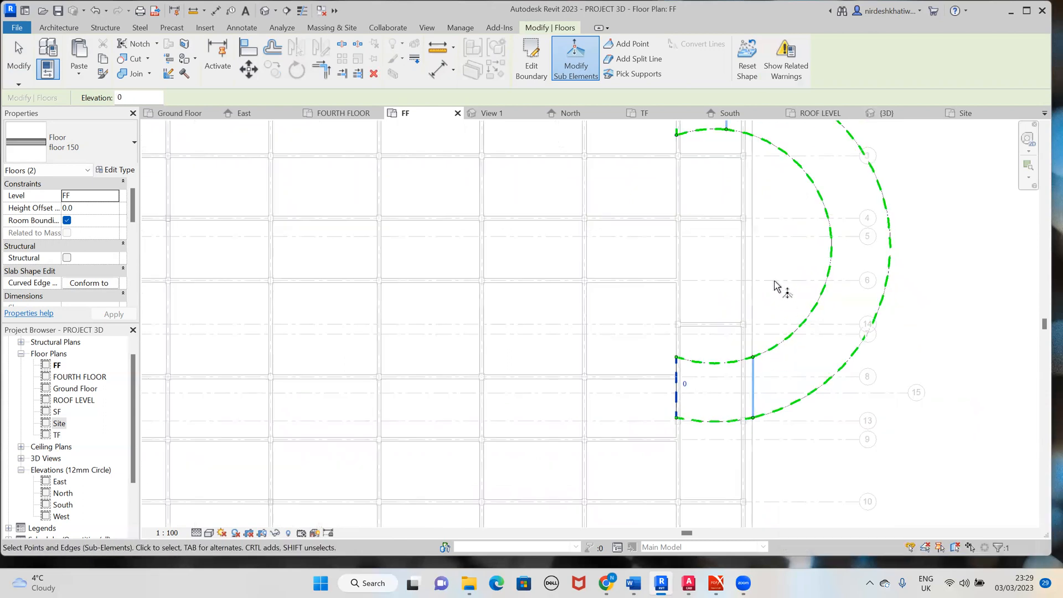
click(719, 162)
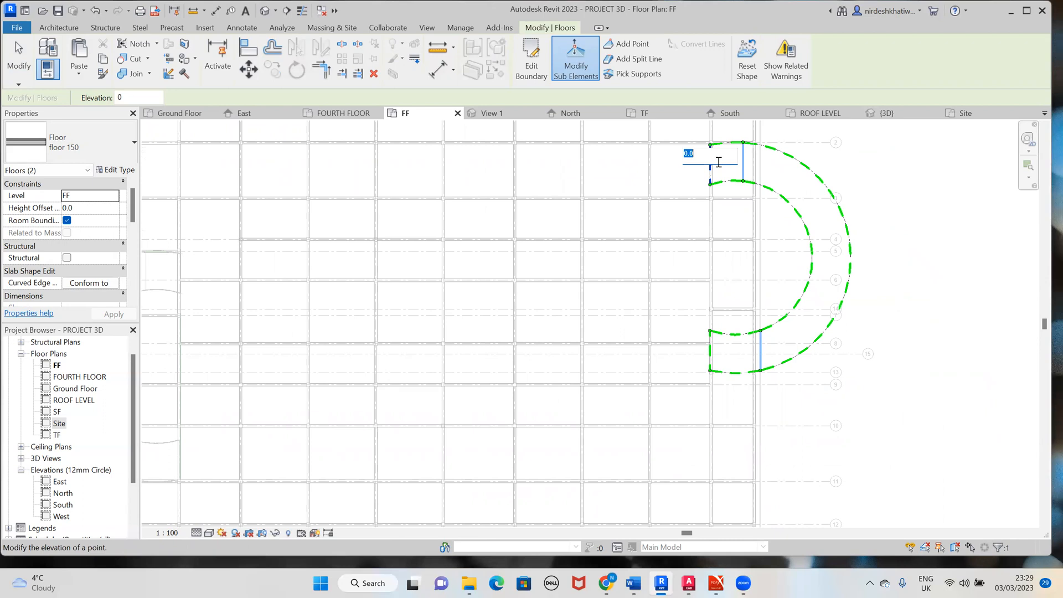
key(Return)
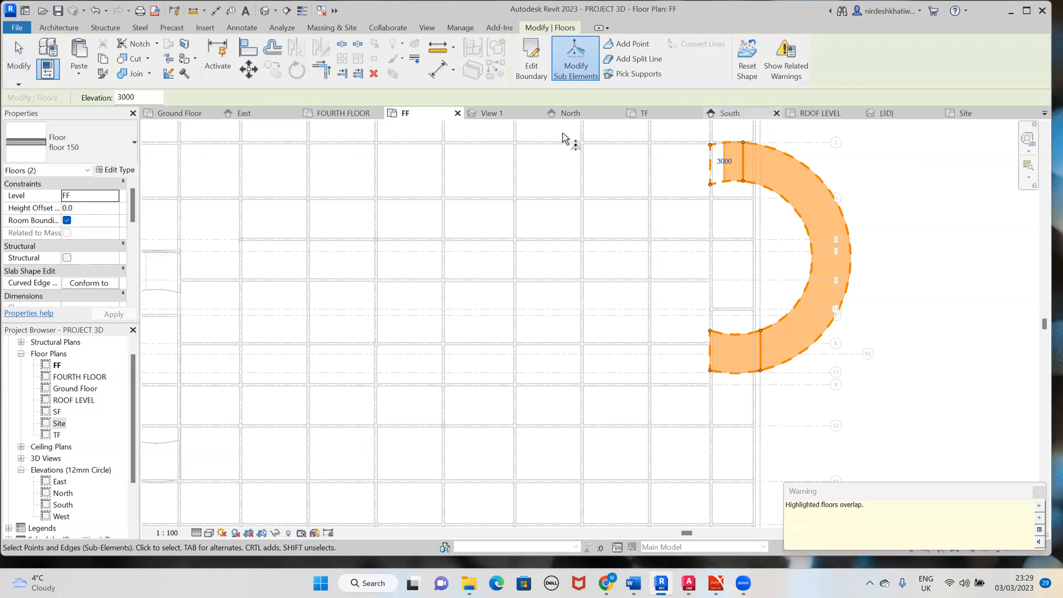
click(714, 352)
click(720, 354)
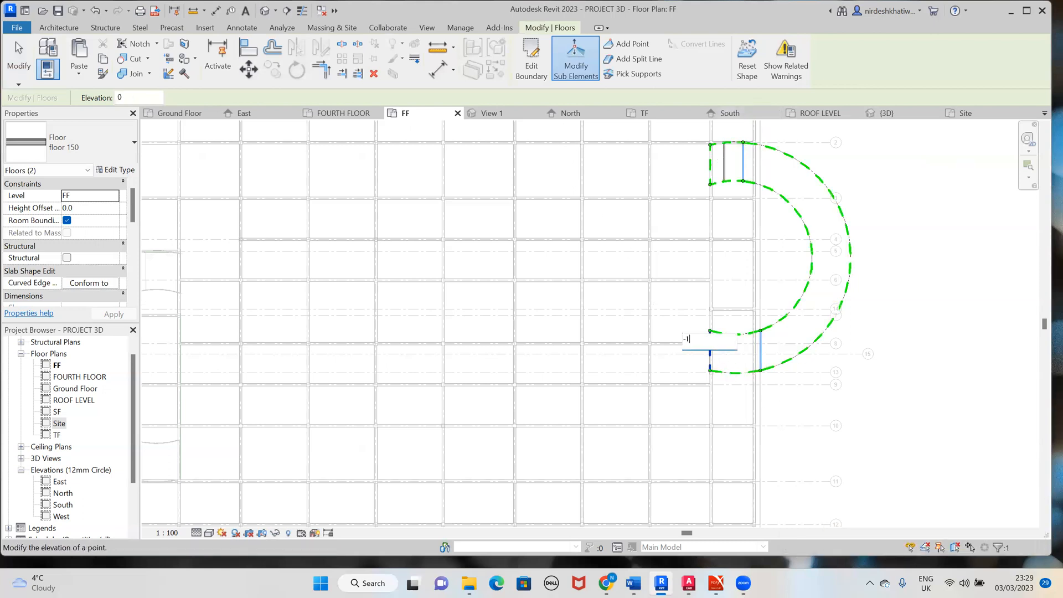
key(Return)
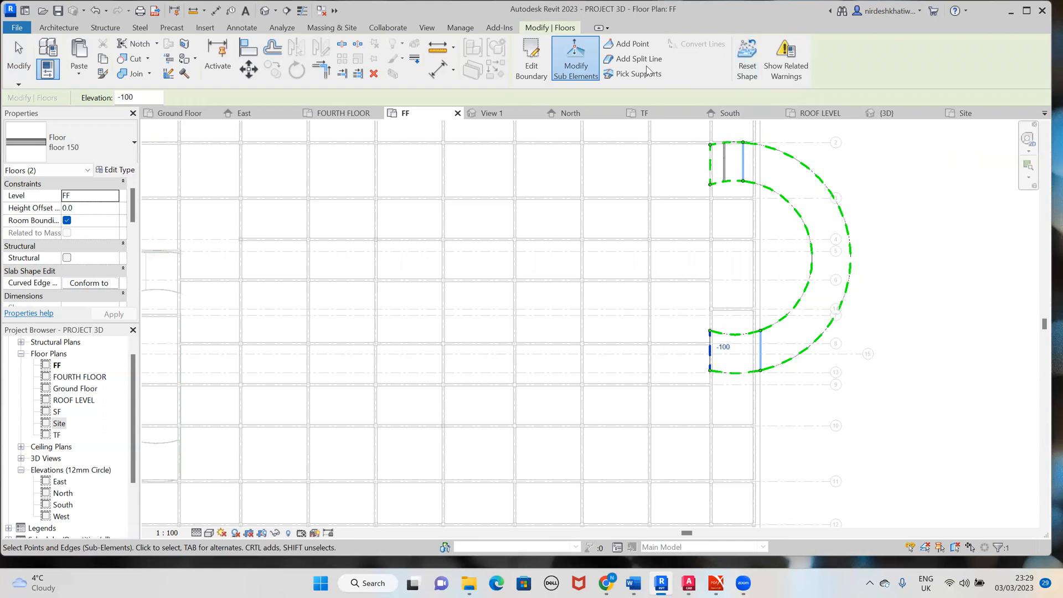
click(955, 137)
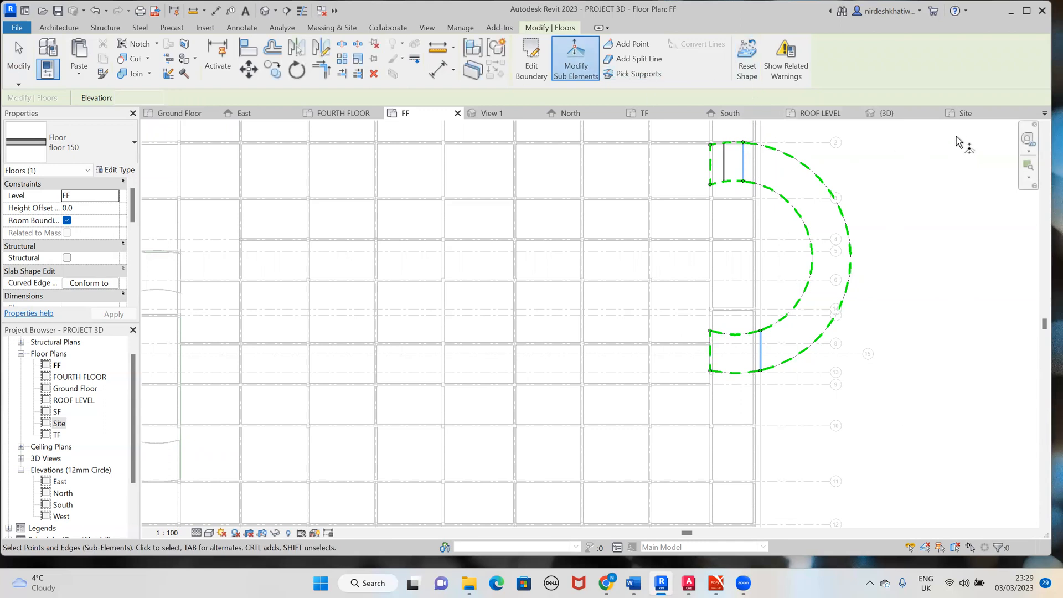
Save the project and check the ramp's slopes and end edges in the 3D view
click(910, 115)
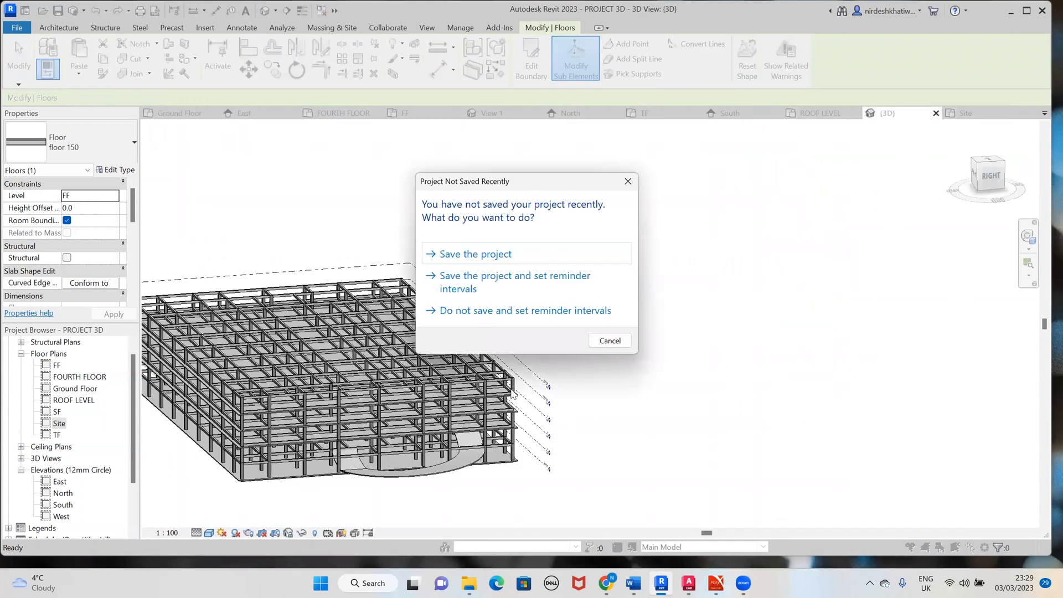
click(492, 259)
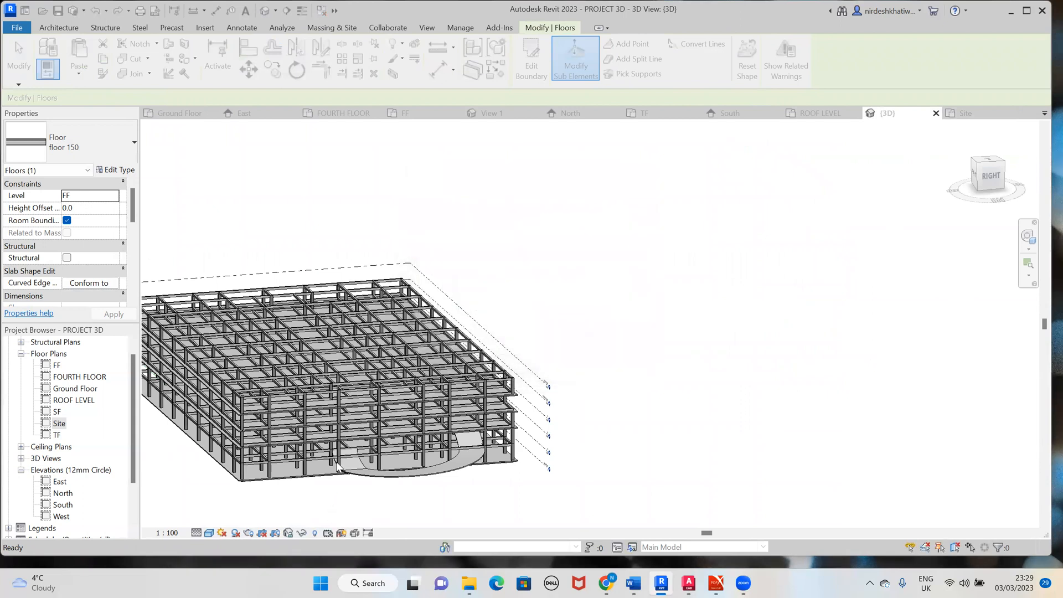
scroll(343, 502, up, 4)
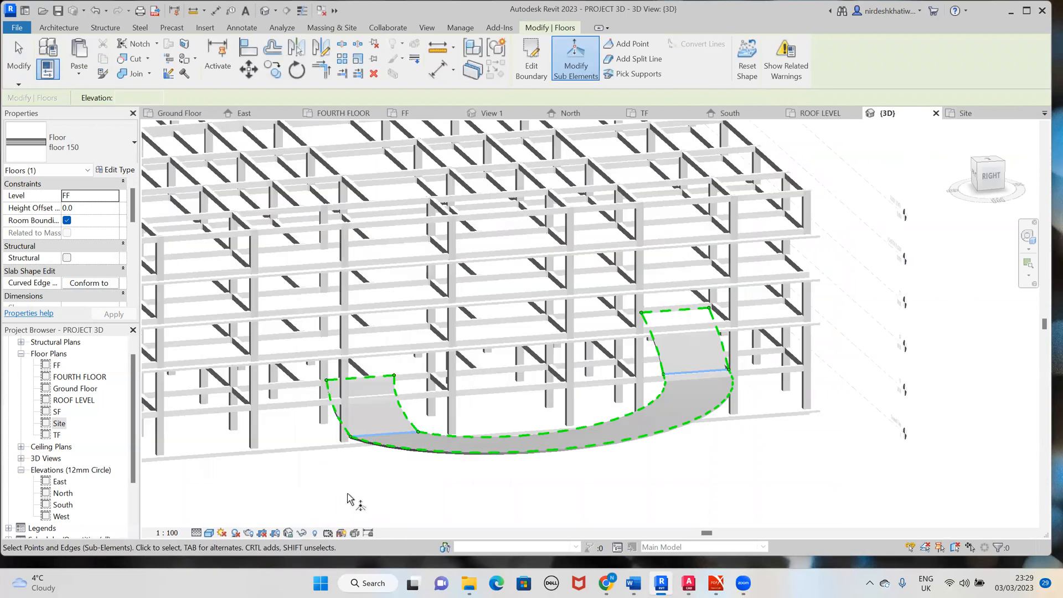
scroll(348, 496, up, 1)
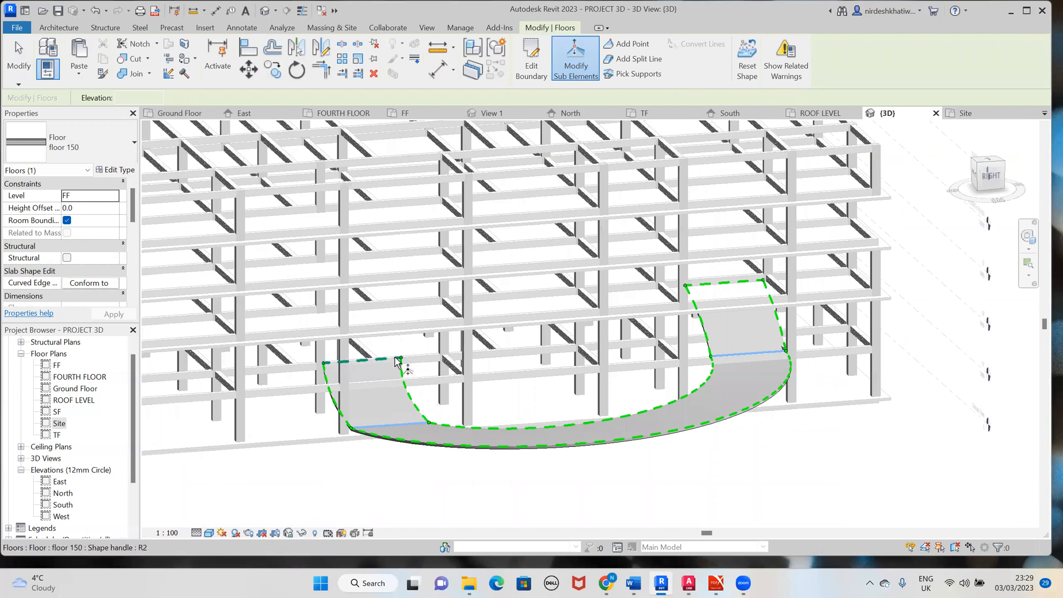
click(762, 401)
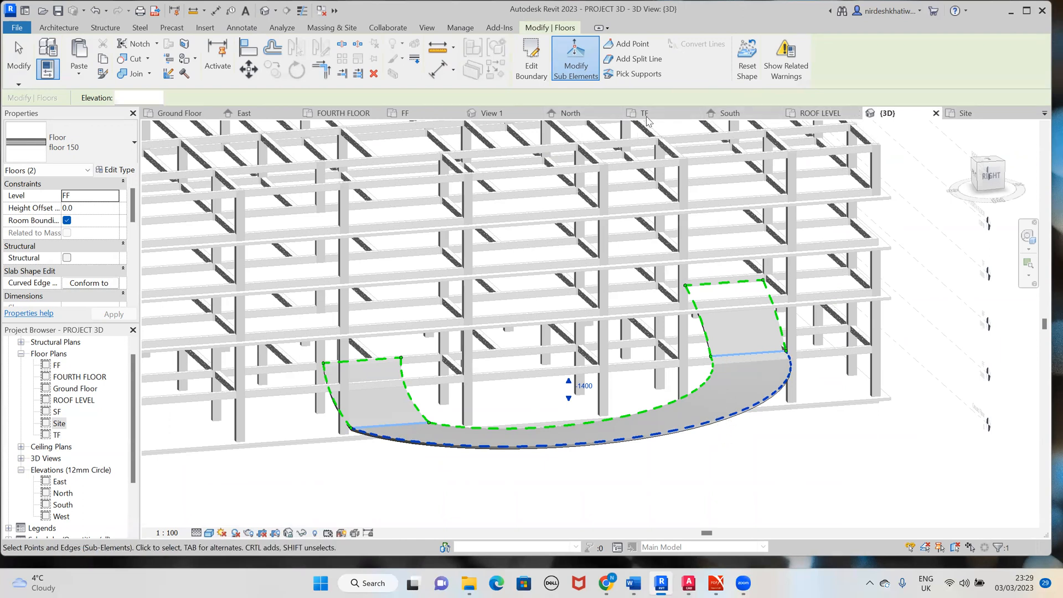
In the FF plan, set the elevation of the ramp's end edge near grid 2 to 0 and check it in 3D
click(433, 111)
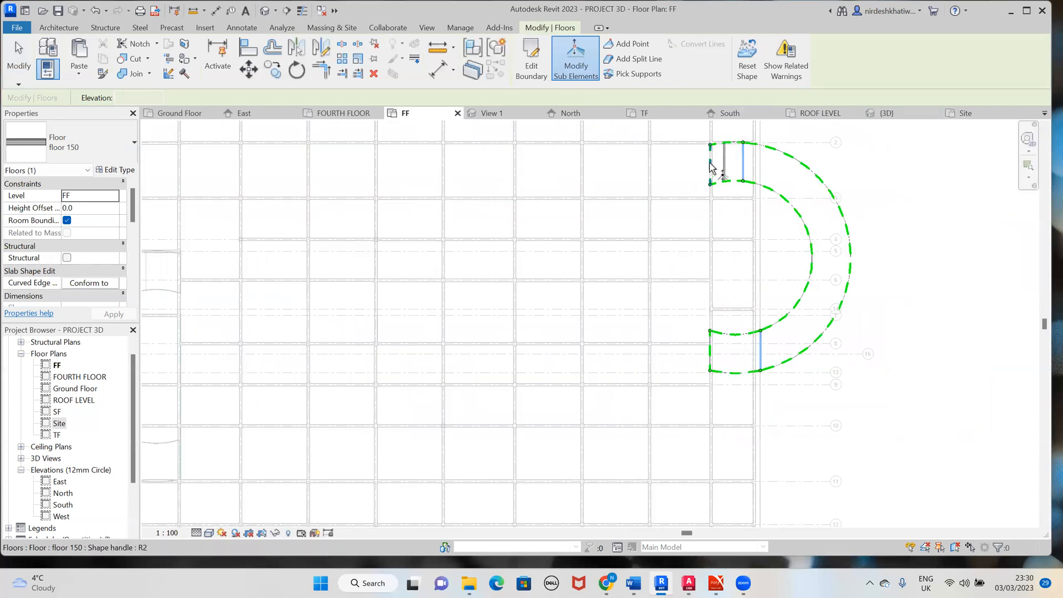
click(711, 164)
scroll(727, 182, up, 2)
click(716, 158)
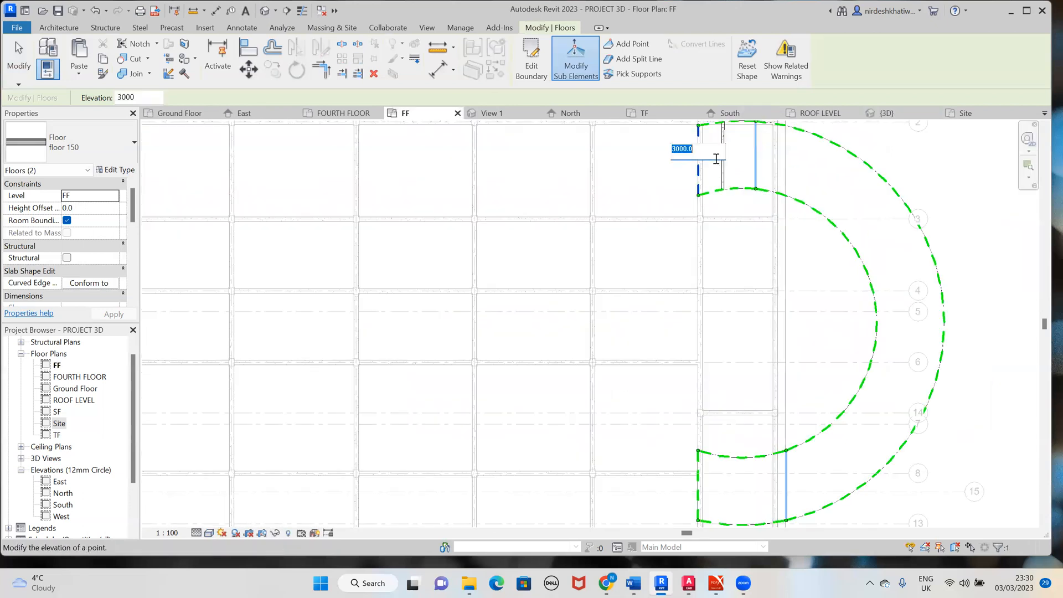
text(0)
key(Return)
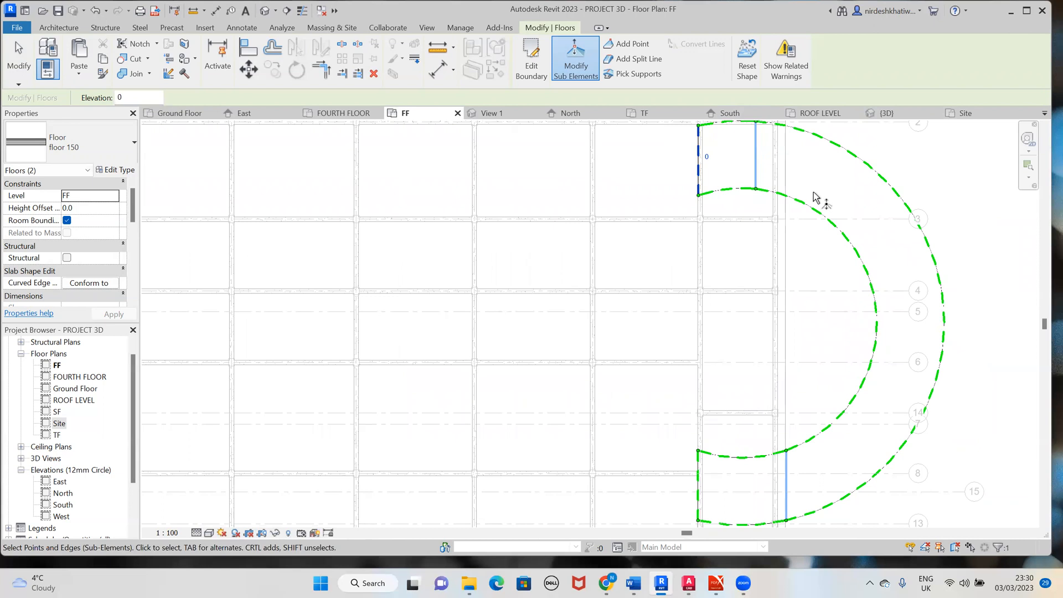
click(887, 113)
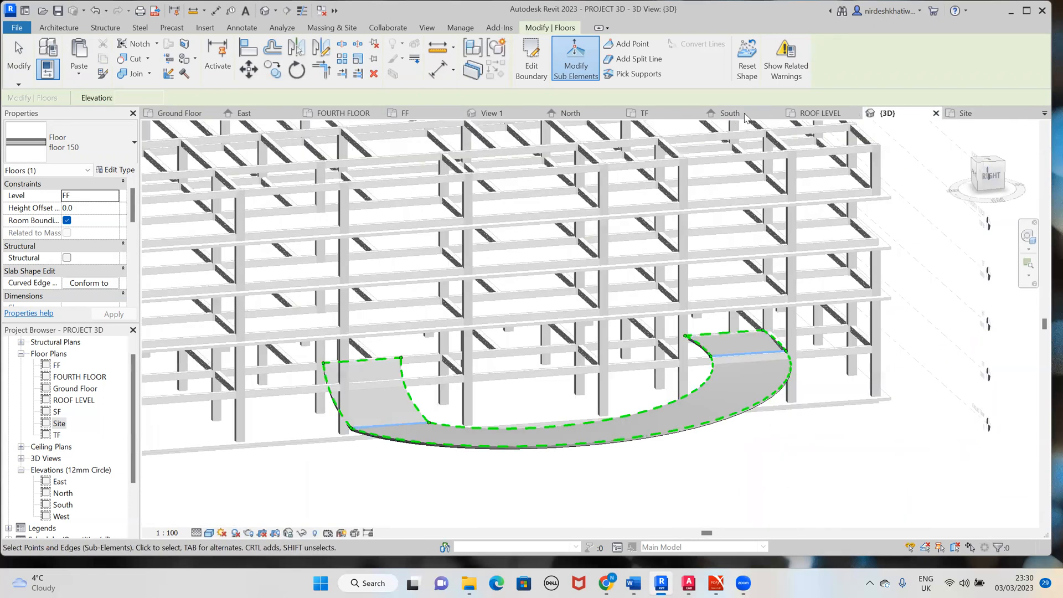
In the FF plan, set the elevation of the ramp's straight end edge near grid 13 to -2900
click(403, 113)
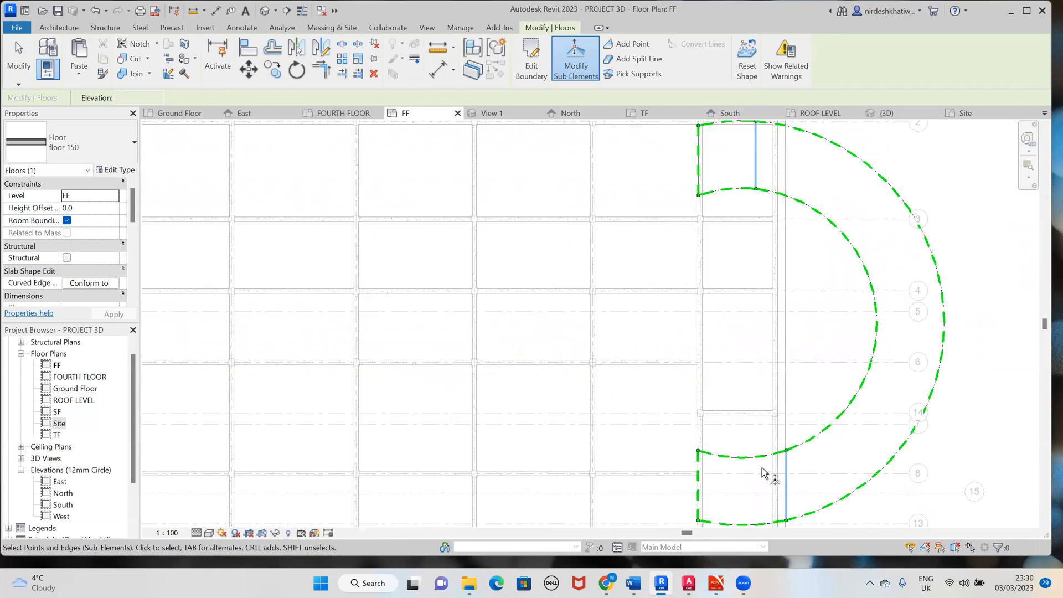
click(699, 487)
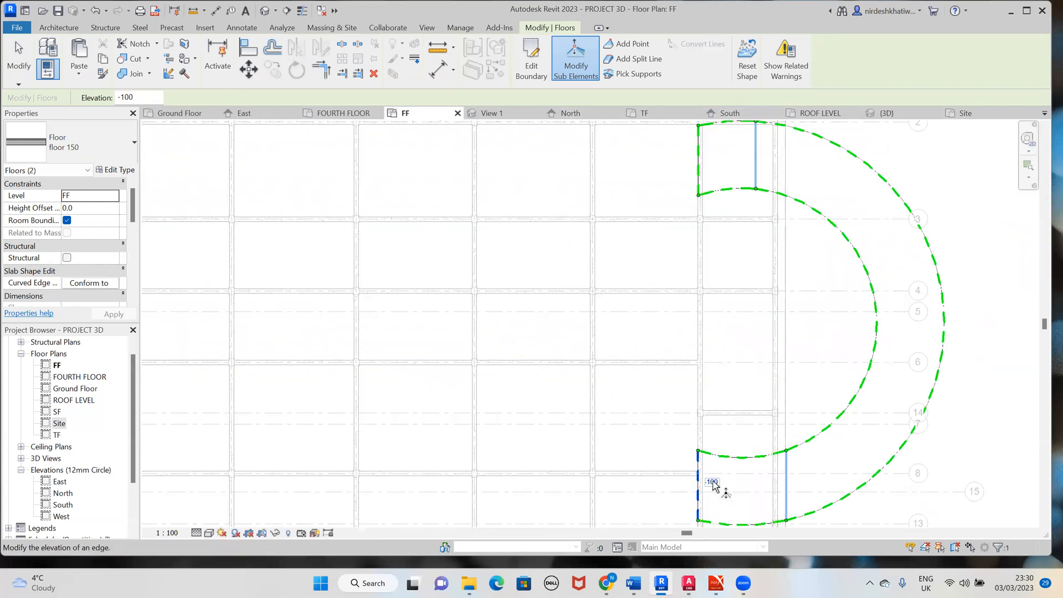
click(786, 480)
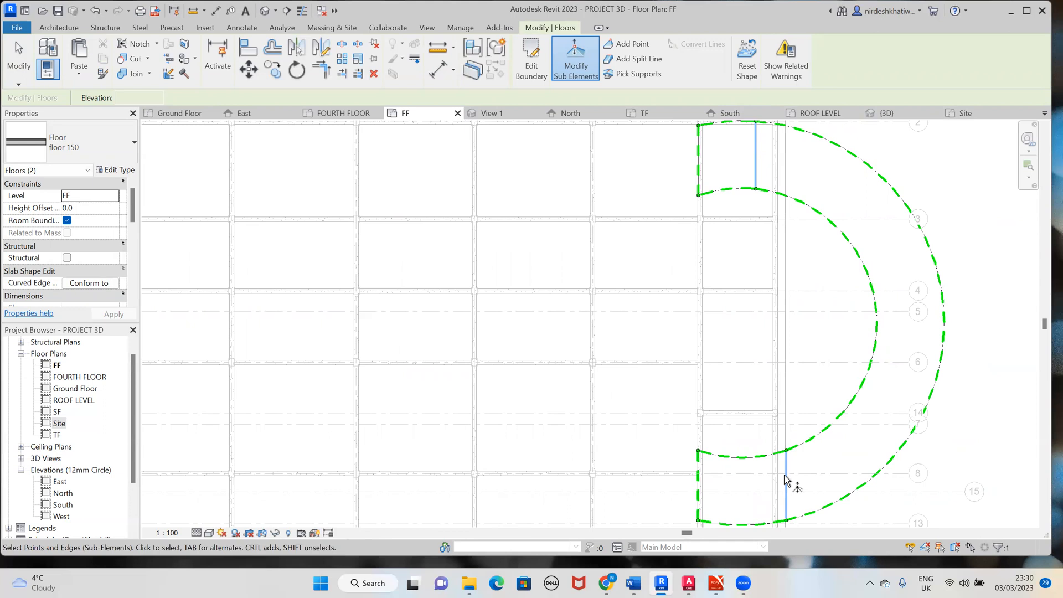
click(708, 492)
click(712, 484)
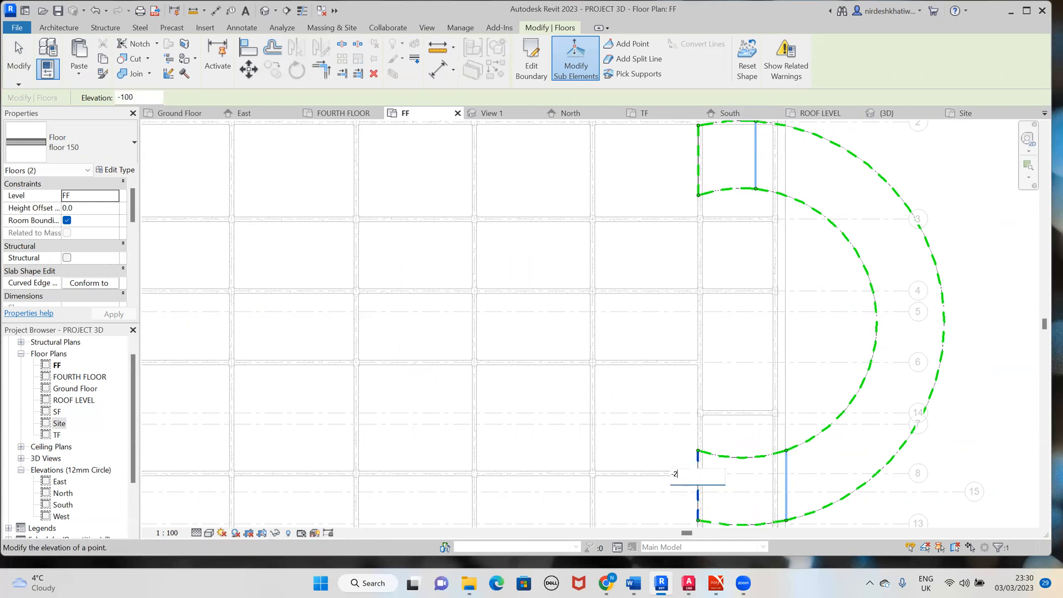
text(-2900)
click(997, 422)
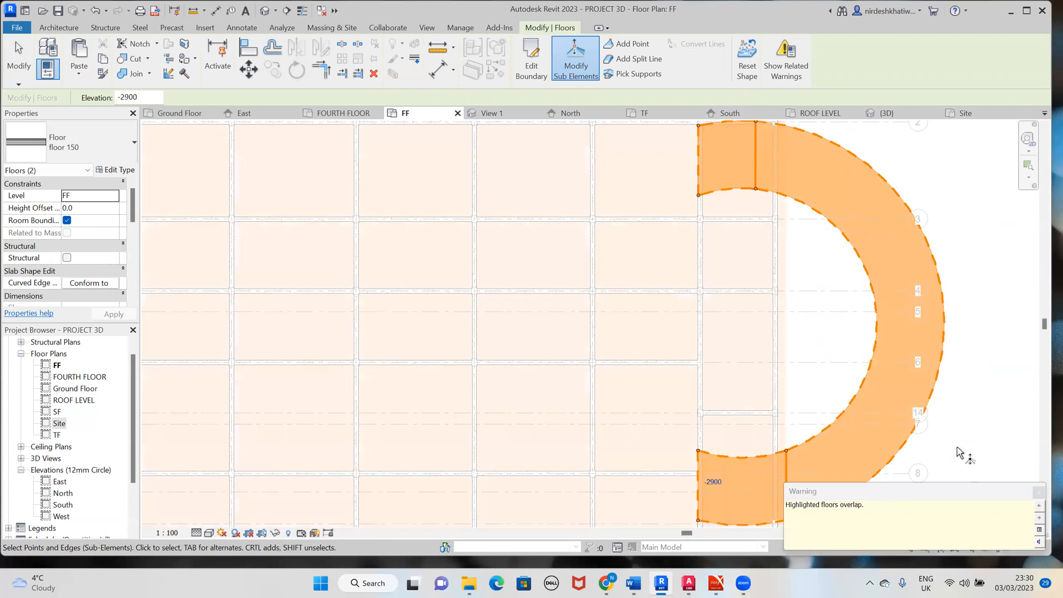
Check the reshaped ramp from several angles in the 3D view and end the sub-element editing
click(965, 116)
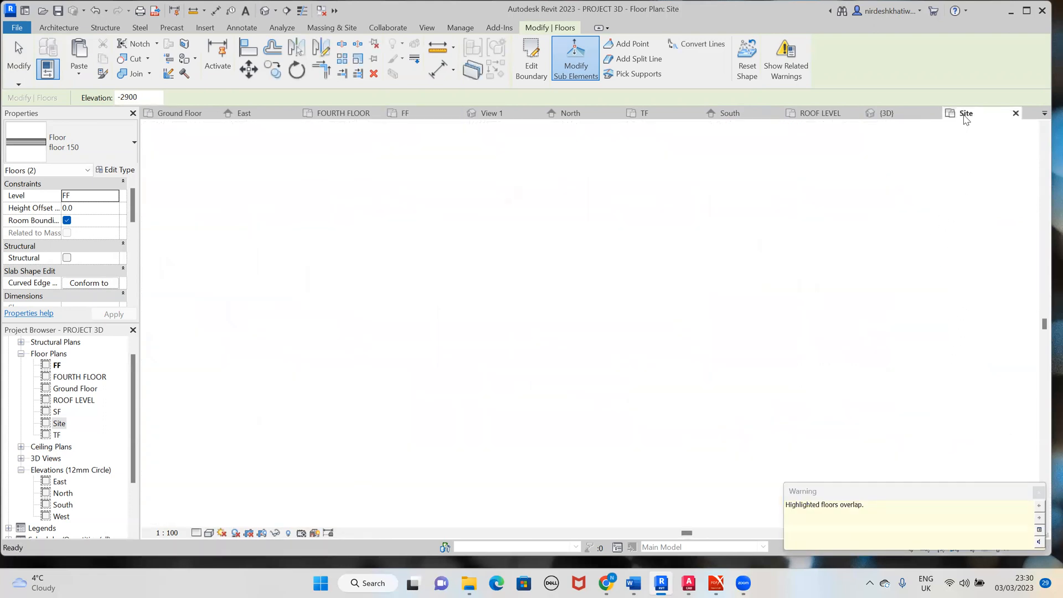
click(887, 113)
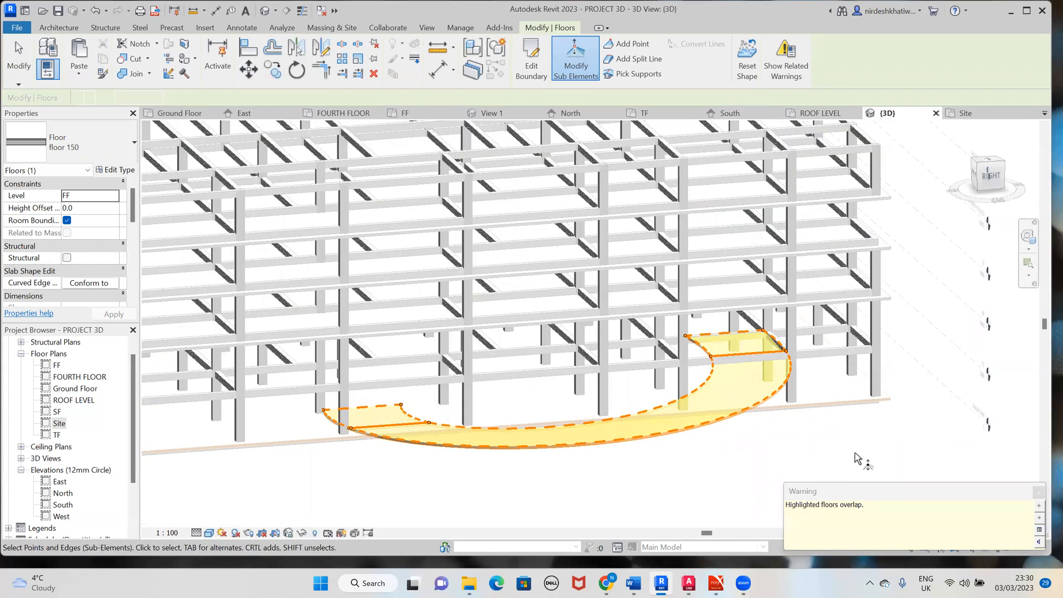
click(579, 450)
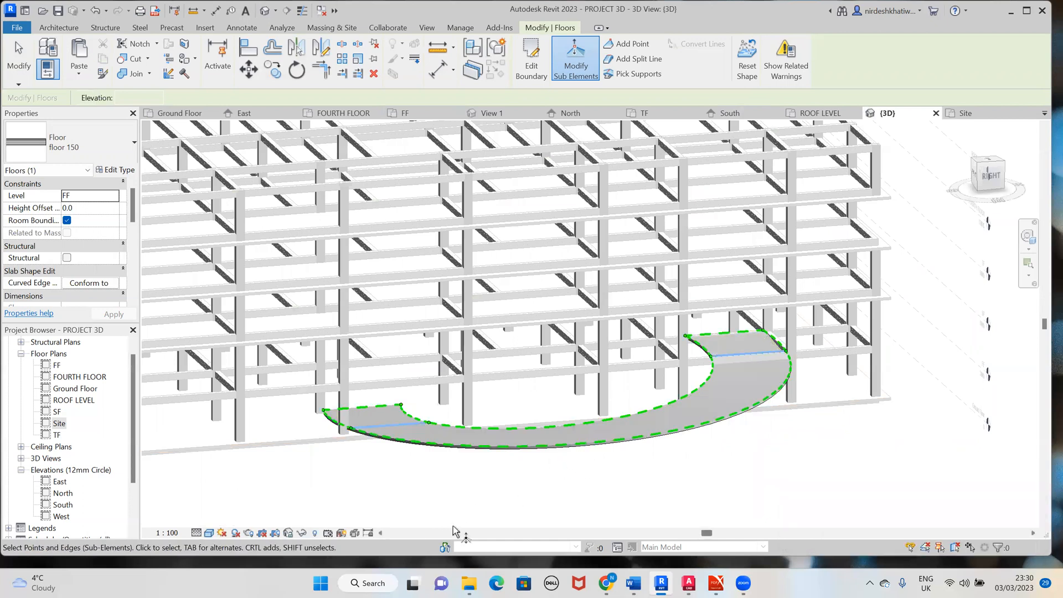
shift+middle_drag(449, 503, 485, 487)
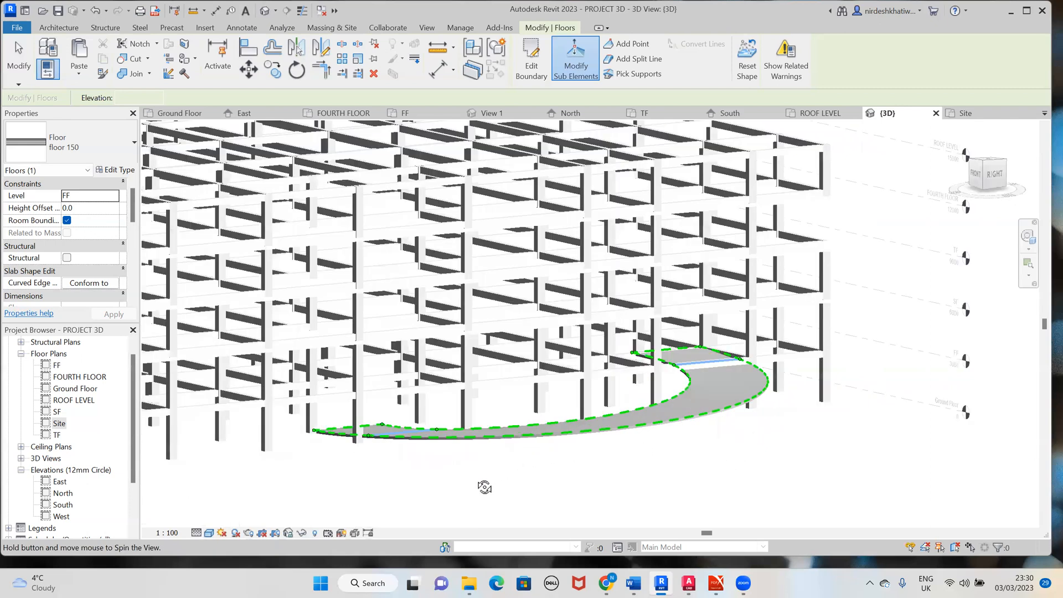
shift+middle_drag(621, 361, 969, 289)
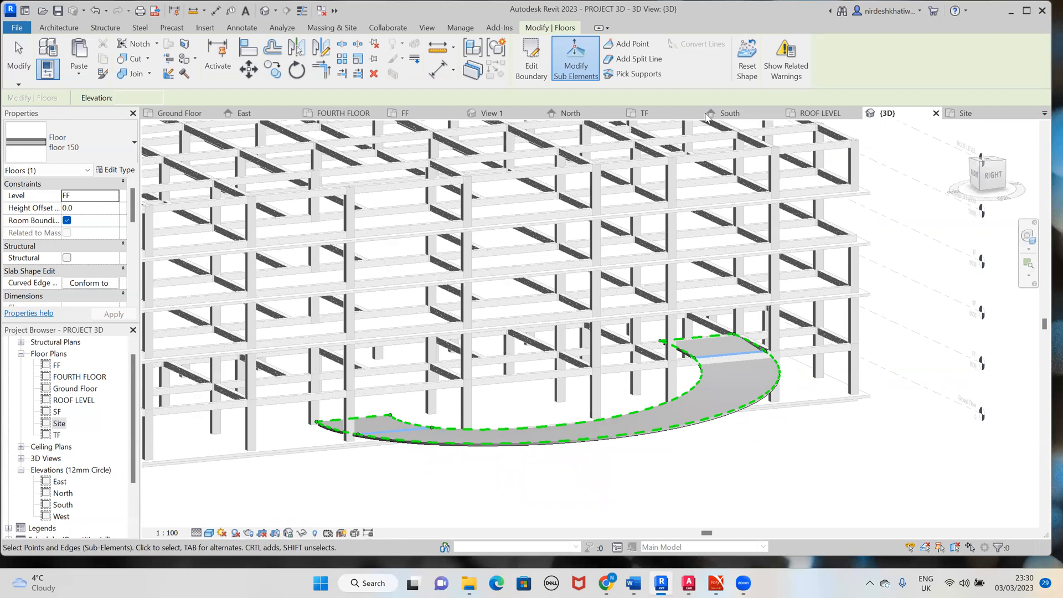
key(Escape)
key(Escape)
Examine how the finished ramp connects the ground floor with the FF level against the columns and beams
shift+middle_drag(732, 385, 683, 361)
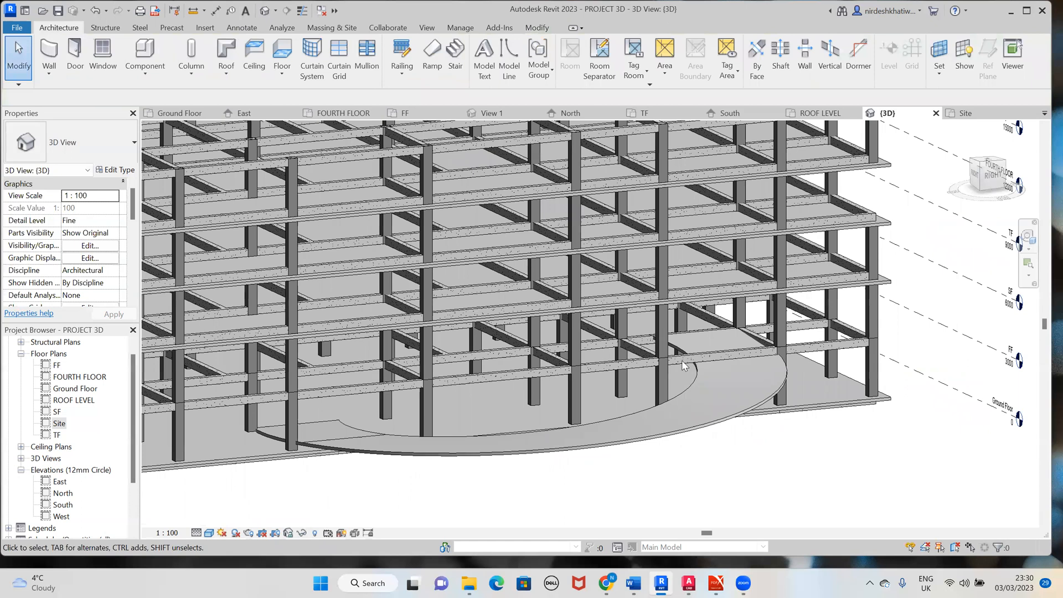
click(682, 360)
key(Escape)
shift+middle_drag(743, 471, 664, 469)
shift+middle_drag(668, 431, 806, 465)
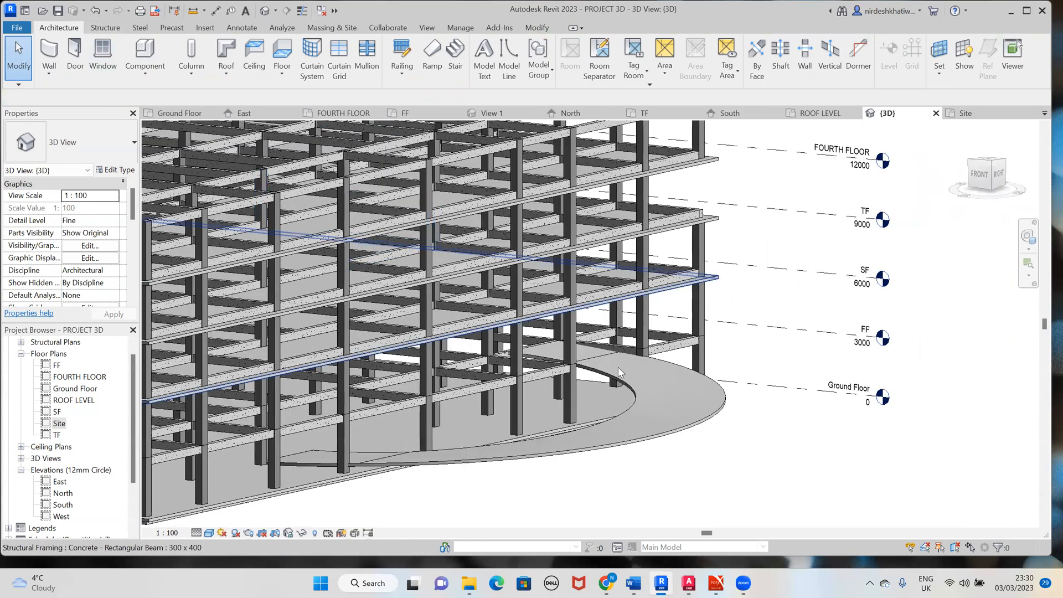
In the Site plan, start a new railing path and set the curved ramp floor as its host
scroll(613, 368, down, 1)
scroll(589, 374, down, 1)
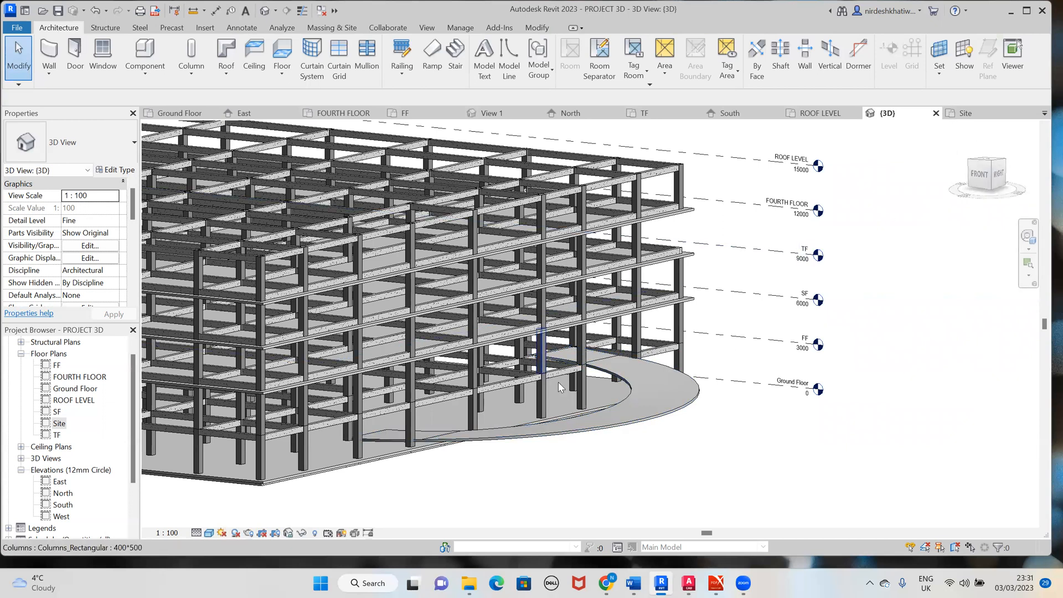
click(970, 115)
scroll(475, 327, down, 5)
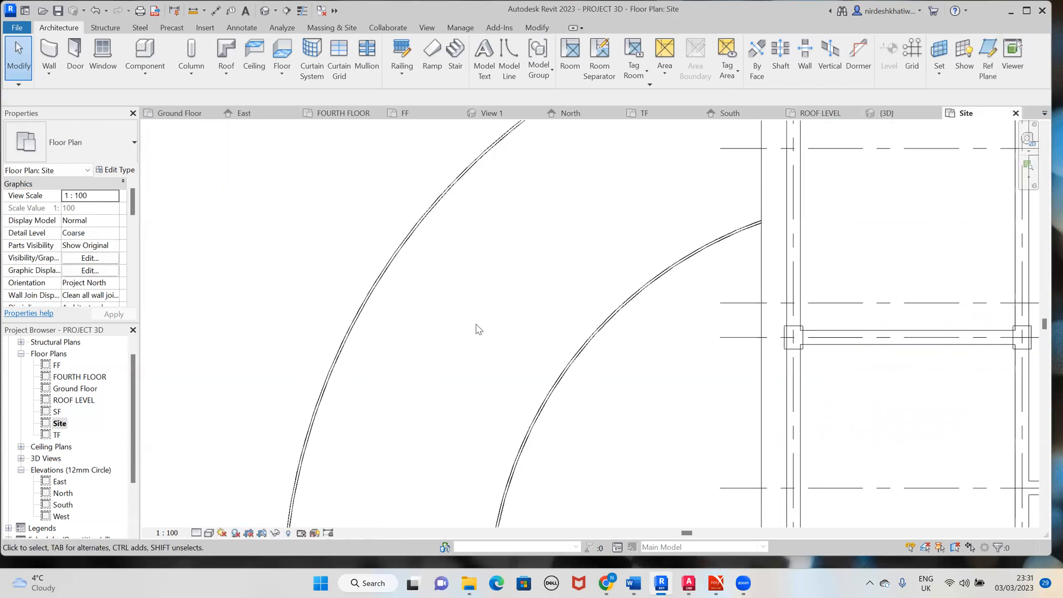
middle_drag(234, 305, 675, 265)
scroll(783, 244, up, 3)
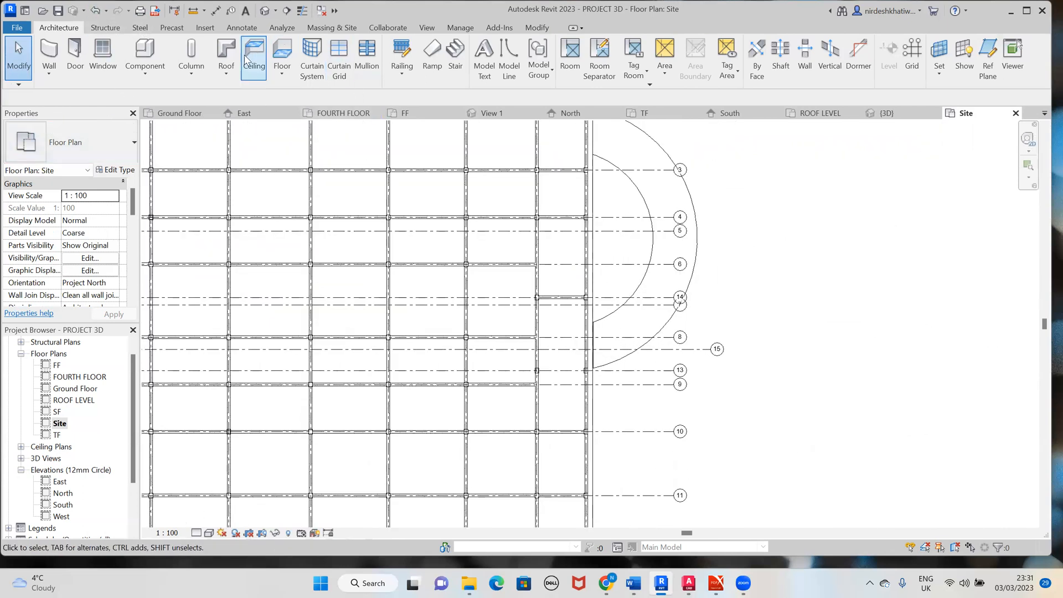
click(399, 45)
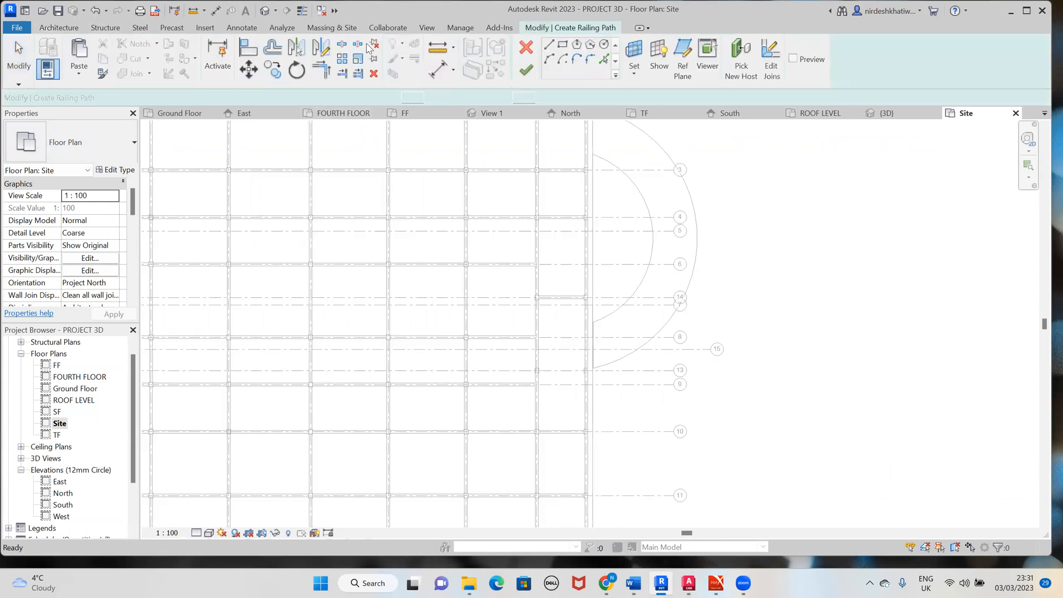
click(744, 55)
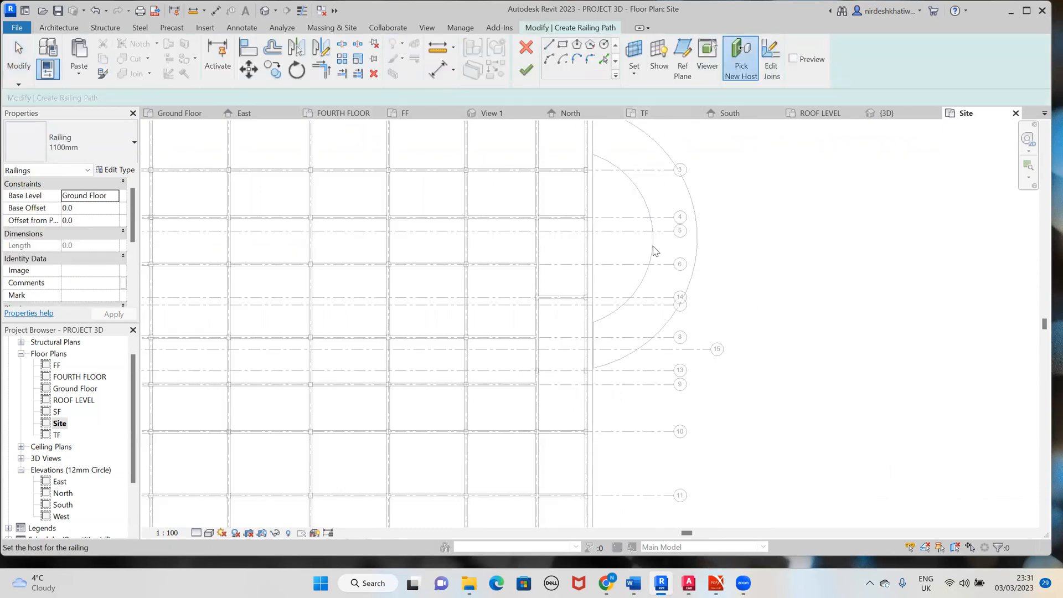
click(700, 226)
Sketch the railing path as an arc of about 13556 mm radius along the ramp's outer edge, between the grid K columns at grids 2 and 13
scroll(709, 185, down, 1)
middle_drag(709, 185, 696, 262)
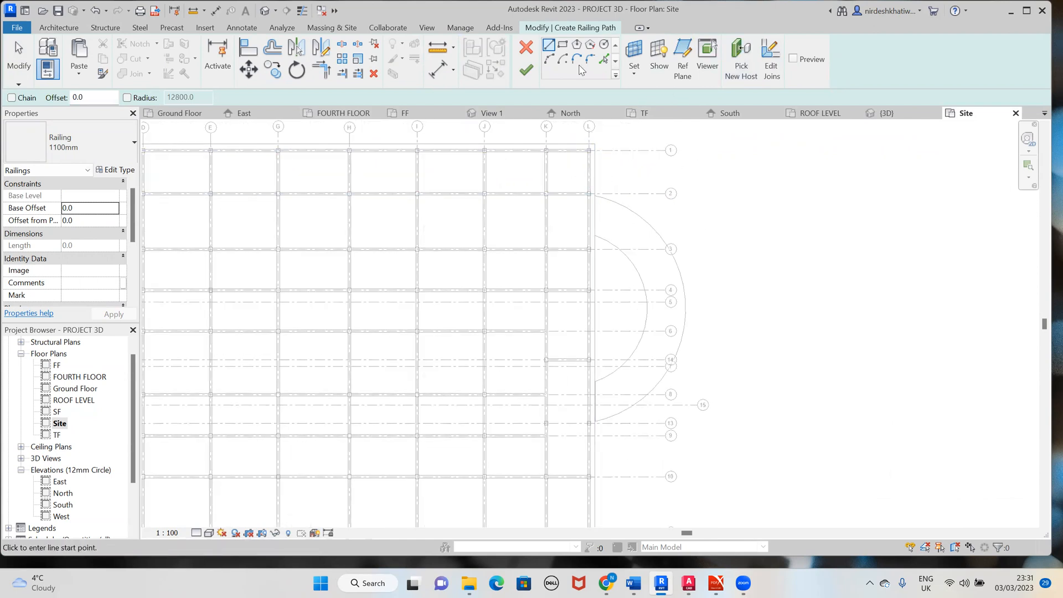
click(548, 59)
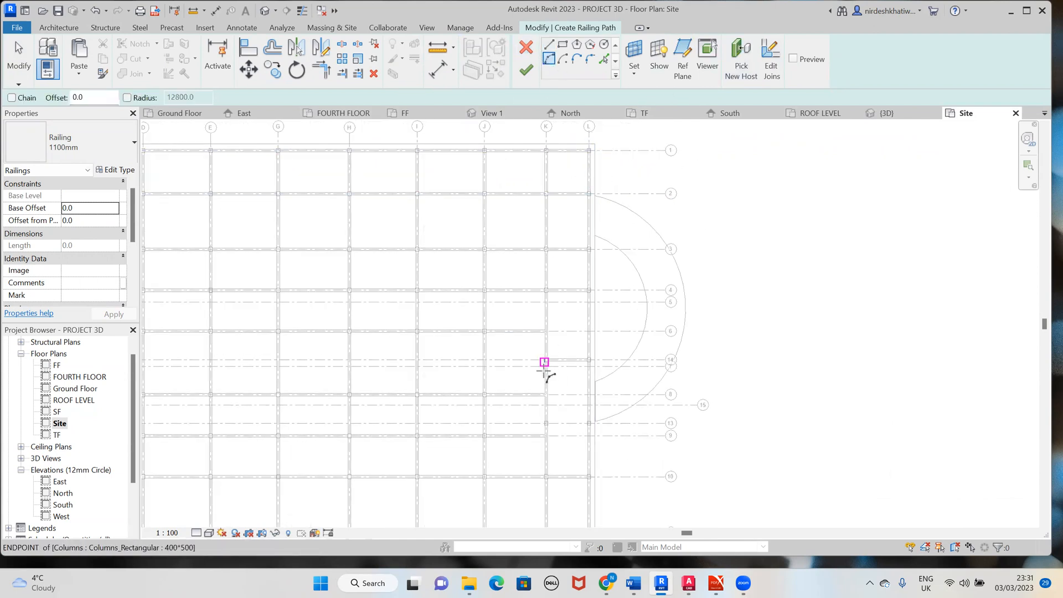
scroll(557, 297, up, 2)
scroll(538, 177, up, 2)
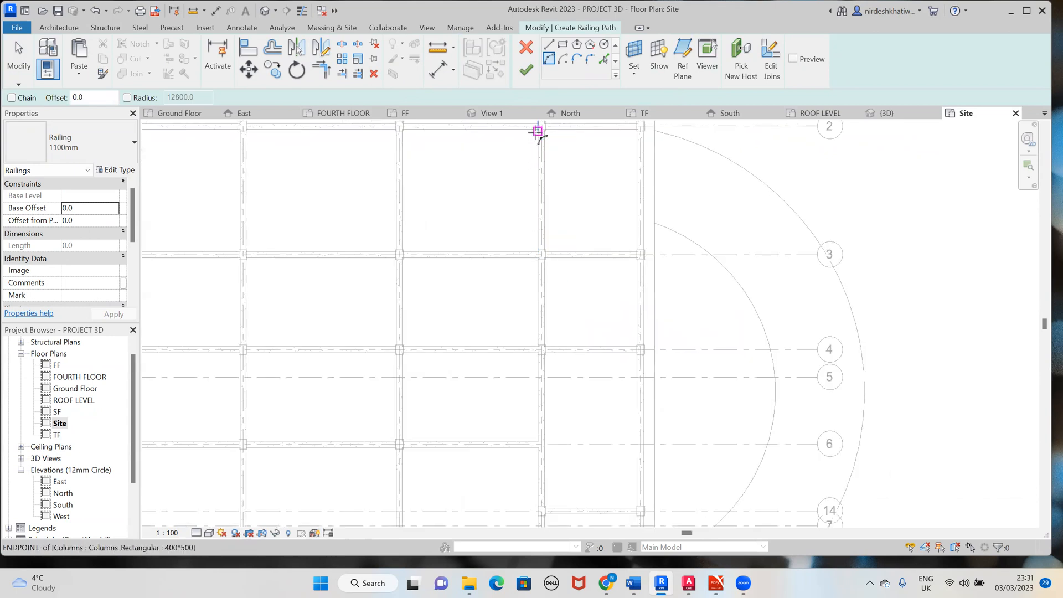
click(537, 131)
middle_drag(540, 446, 539, 321)
middle_drag(543, 382, 534, 276)
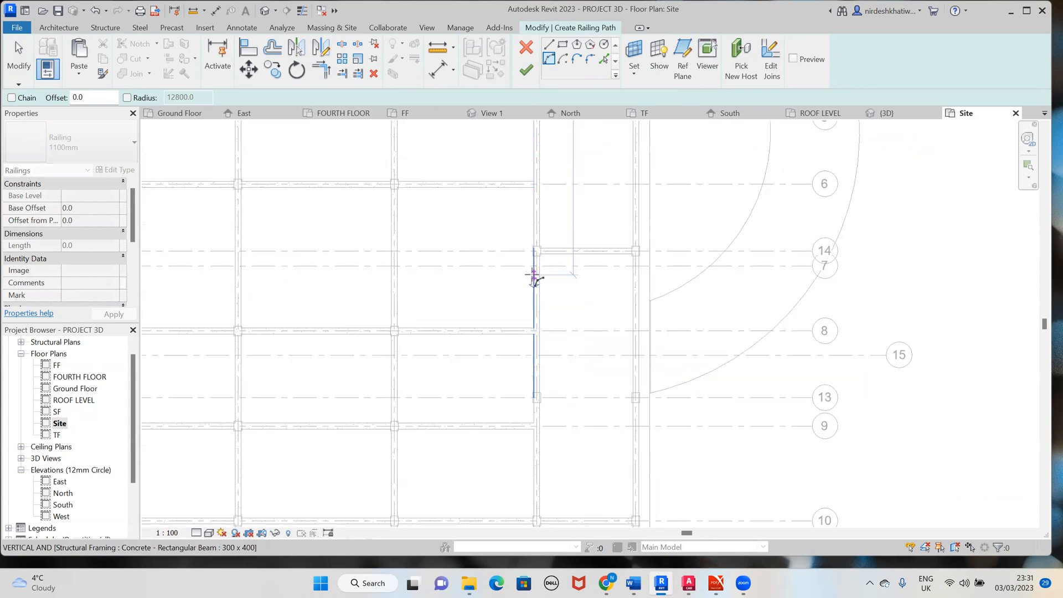
scroll(534, 396, up, 2)
scroll(534, 398, up, 2)
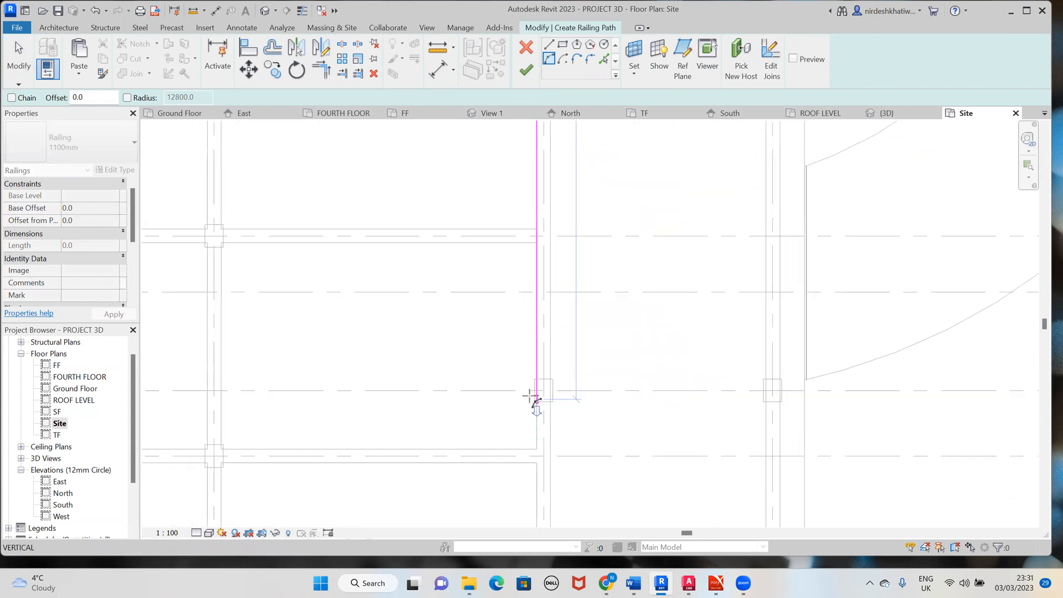
click(536, 376)
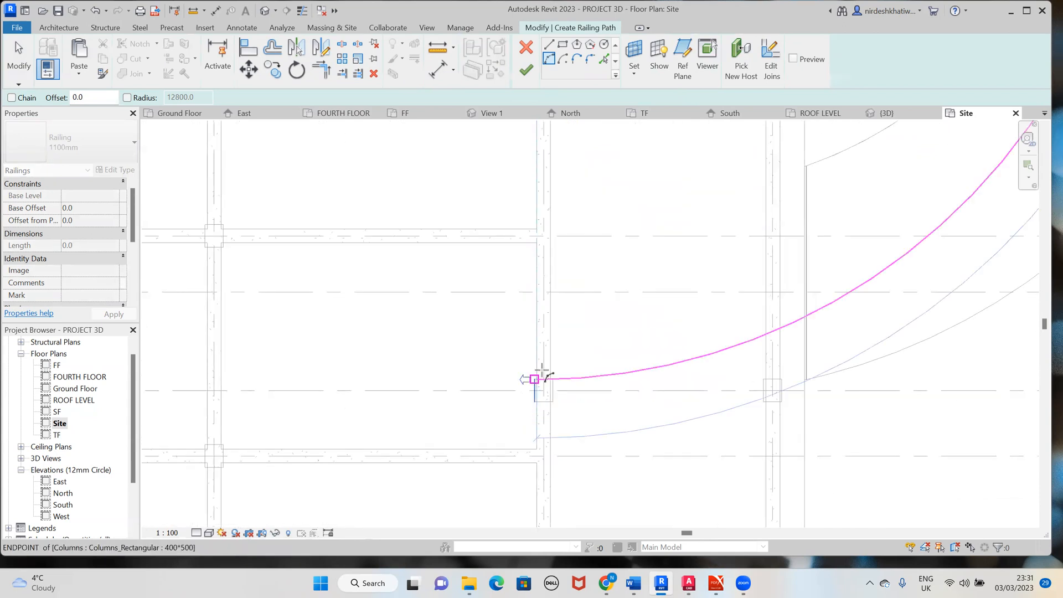
scroll(677, 356, down, 2)
scroll(679, 347, down, 2)
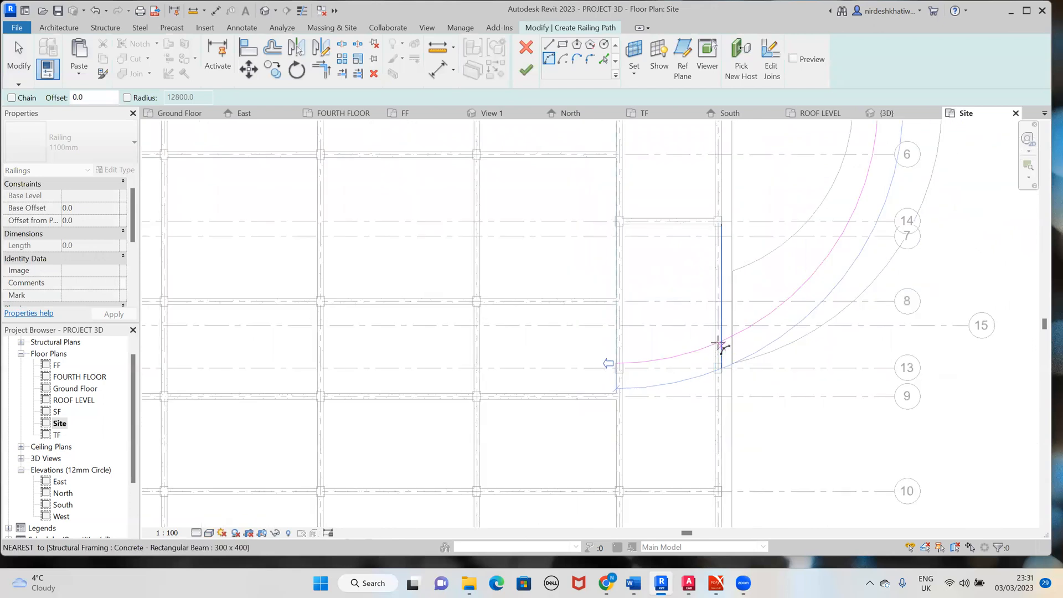
middle_drag(894, 274, 718, 415)
click(718, 415)
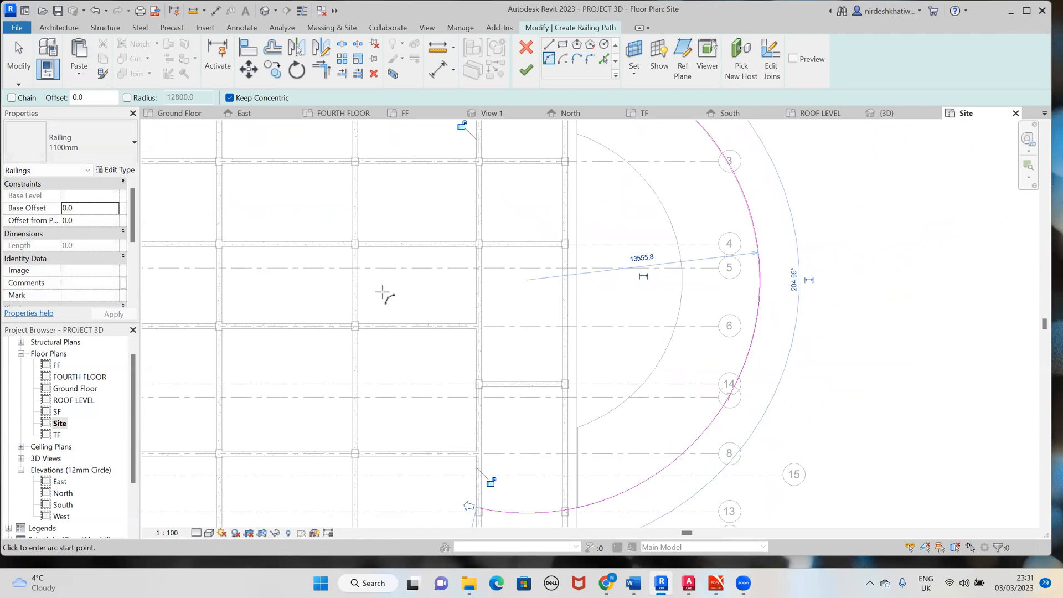
Set the path offset to 0.1 and finish the ramp's outer railing
click(91, 98)
text(0.1)
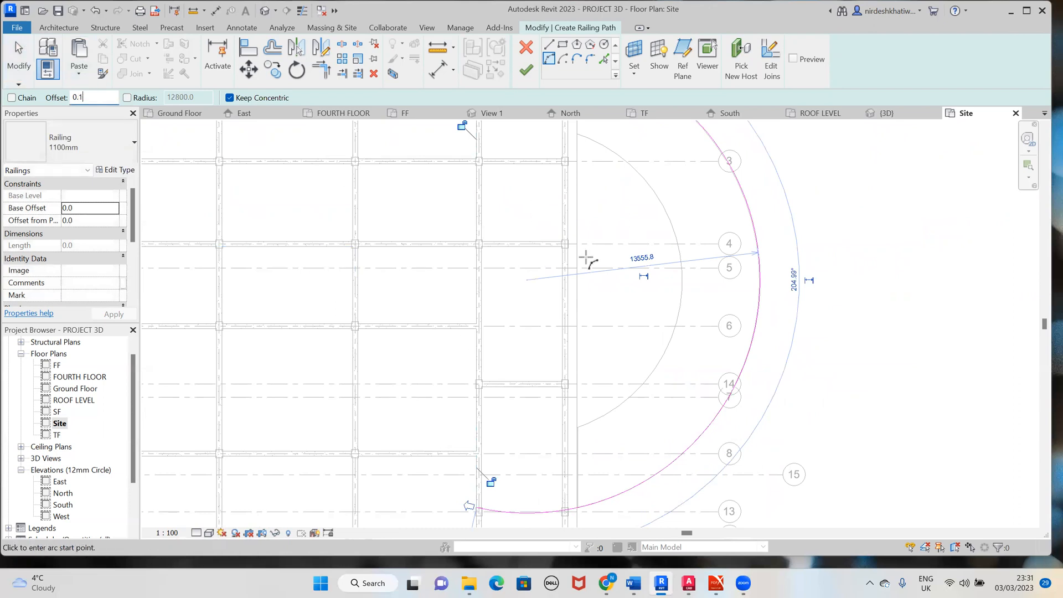
click(740, 288)
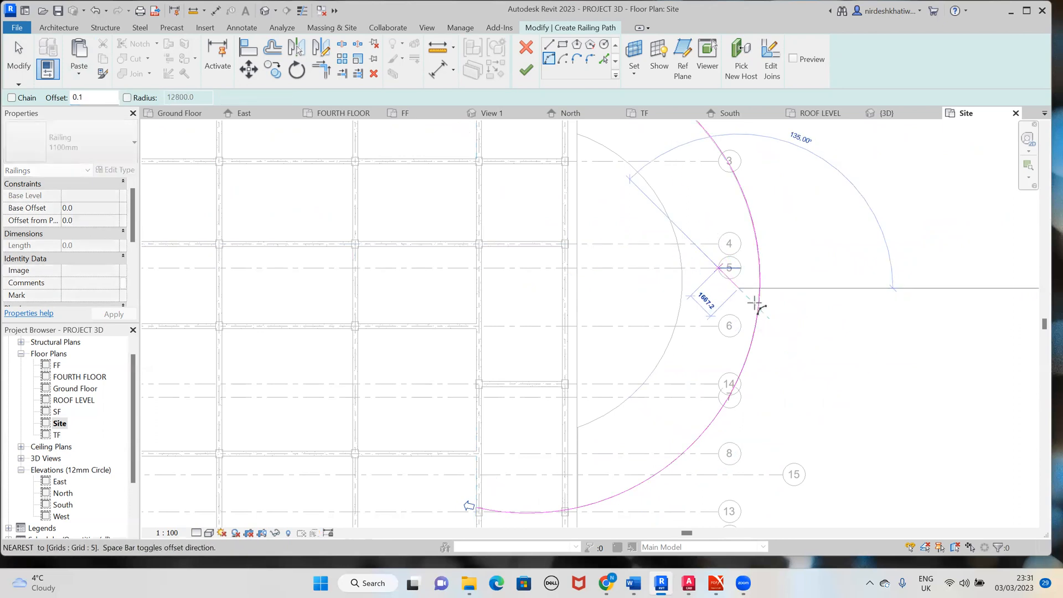
key(Escape)
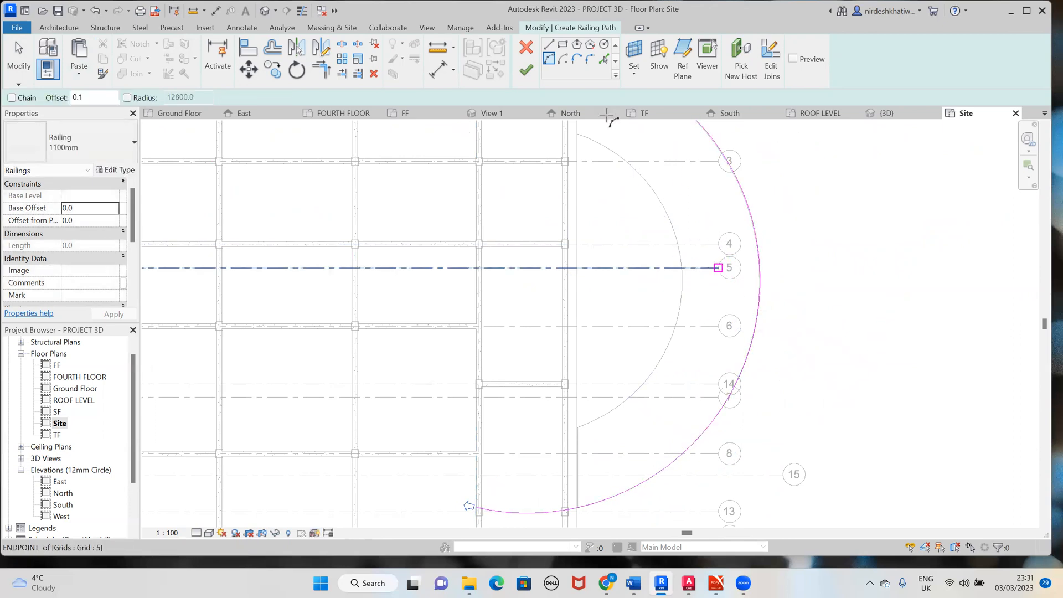
click(526, 69)
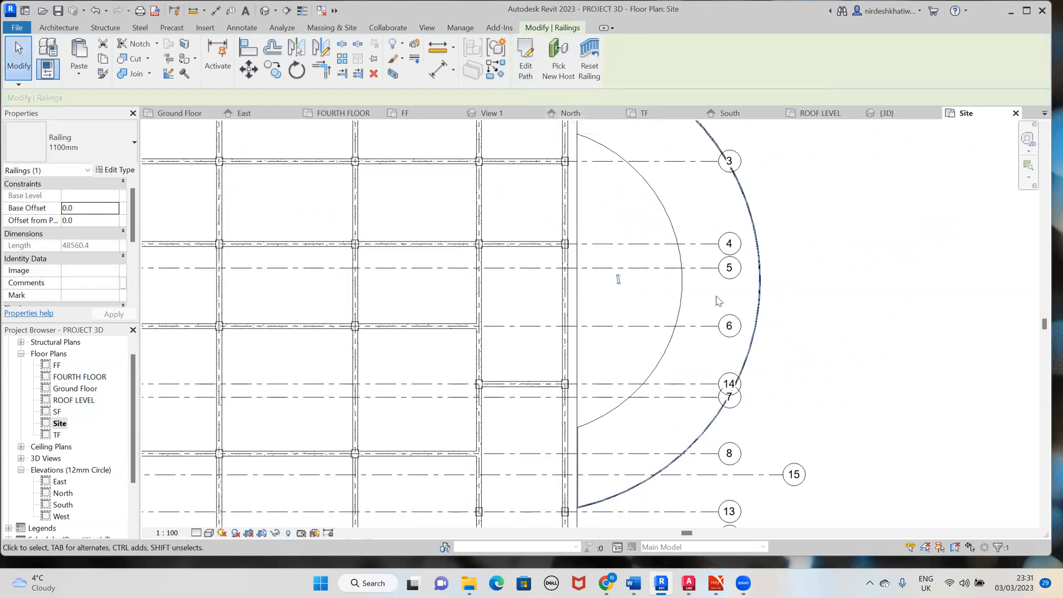
Start a second railing path and try to set the ramp as its host at the inner curved edge
click(55, 28)
click(395, 60)
click(741, 58)
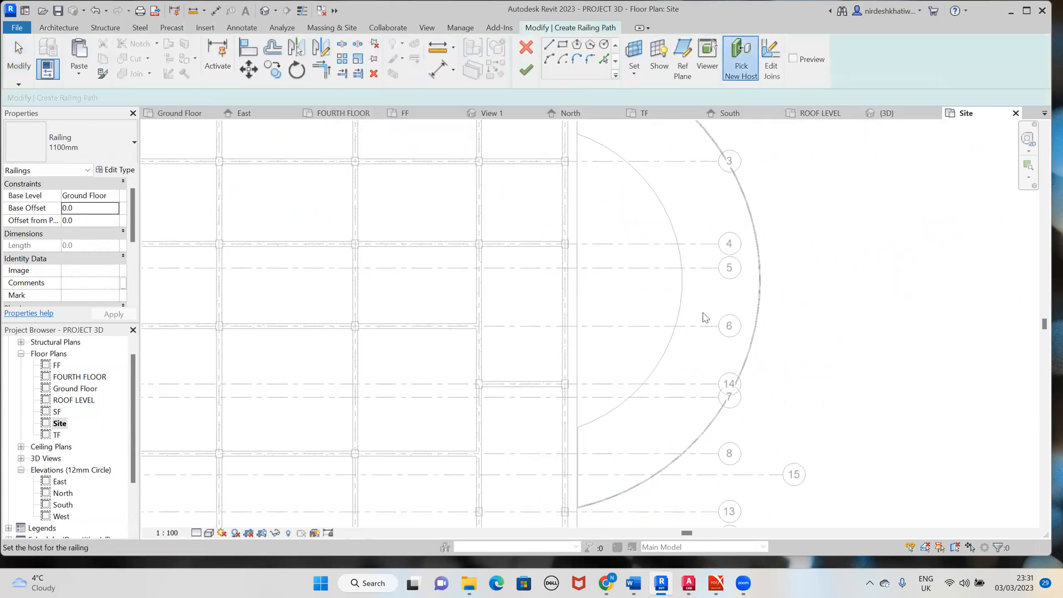
click(687, 307)
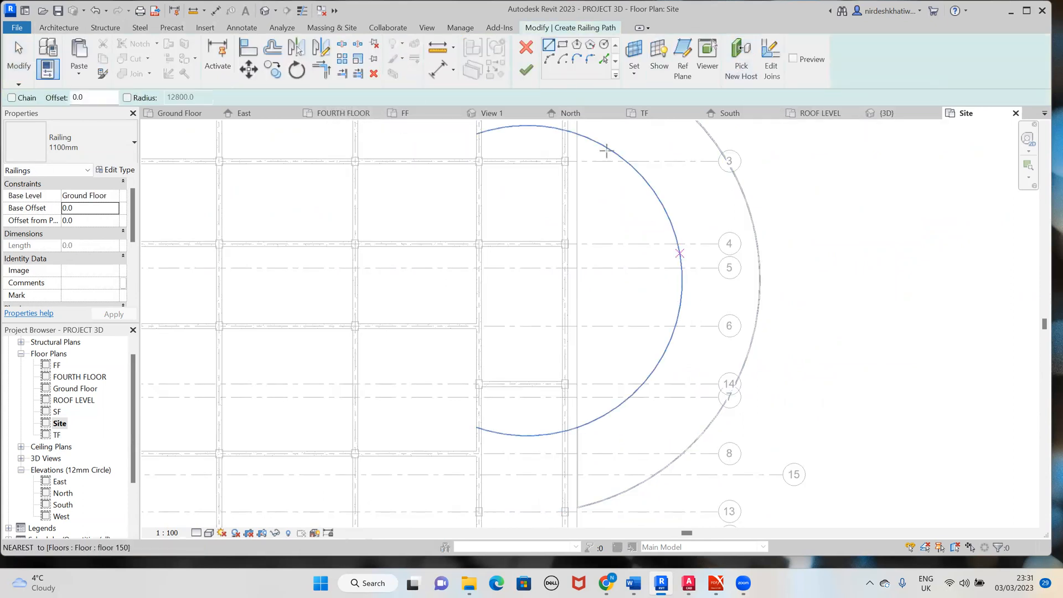
click(549, 59)
scroll(567, 133, down, 1)
middle_drag(560, 161, 557, 250)
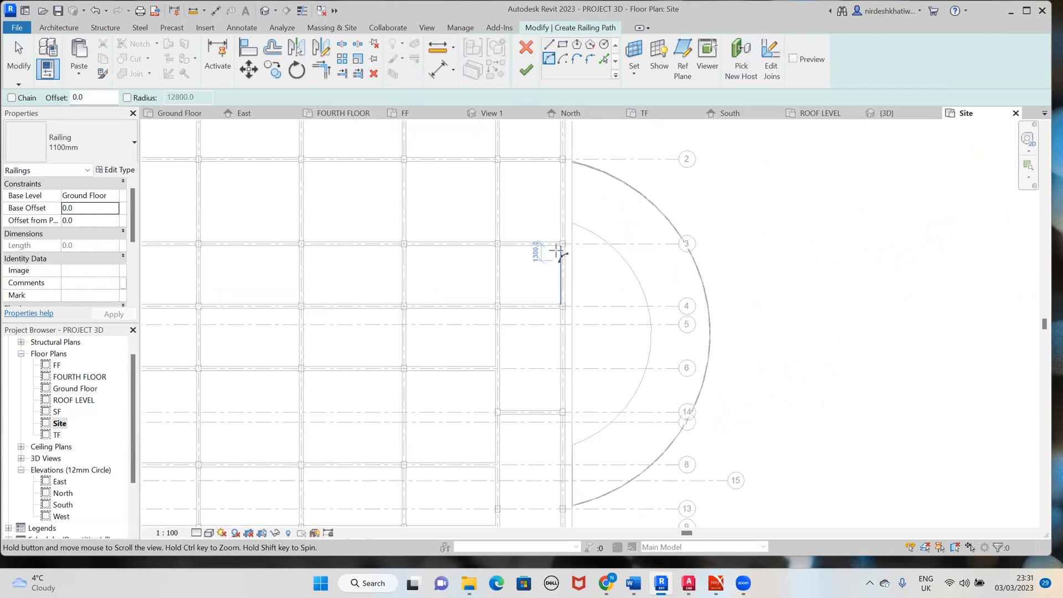
click(631, 271)
key(Escape)
Pick the ramp's inner curved edge as the railing path, set the offset to 0.1 and finish the railing
click(604, 62)
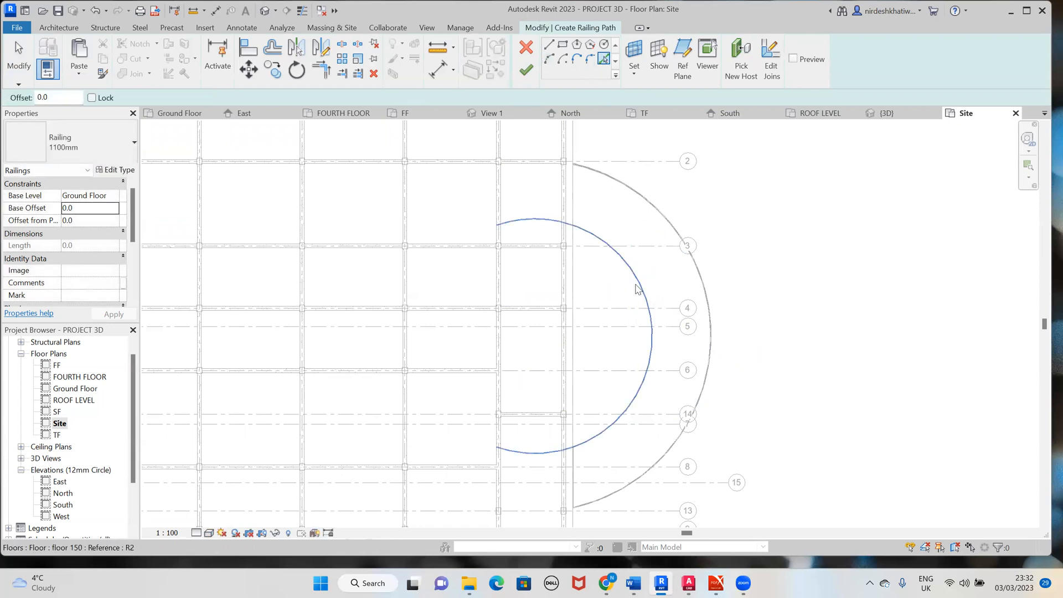
click(647, 302)
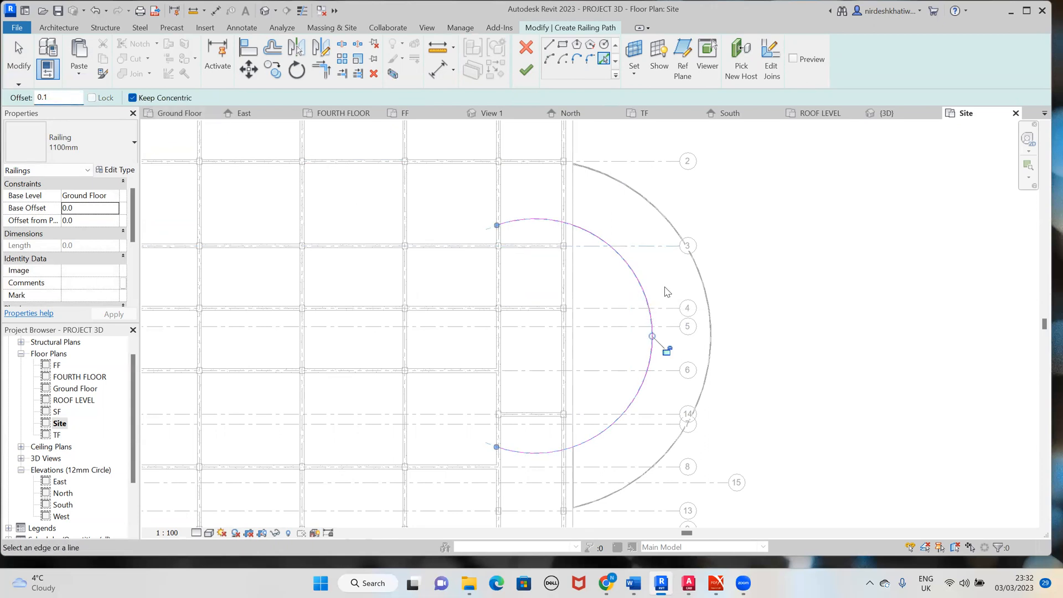
click(526, 70)
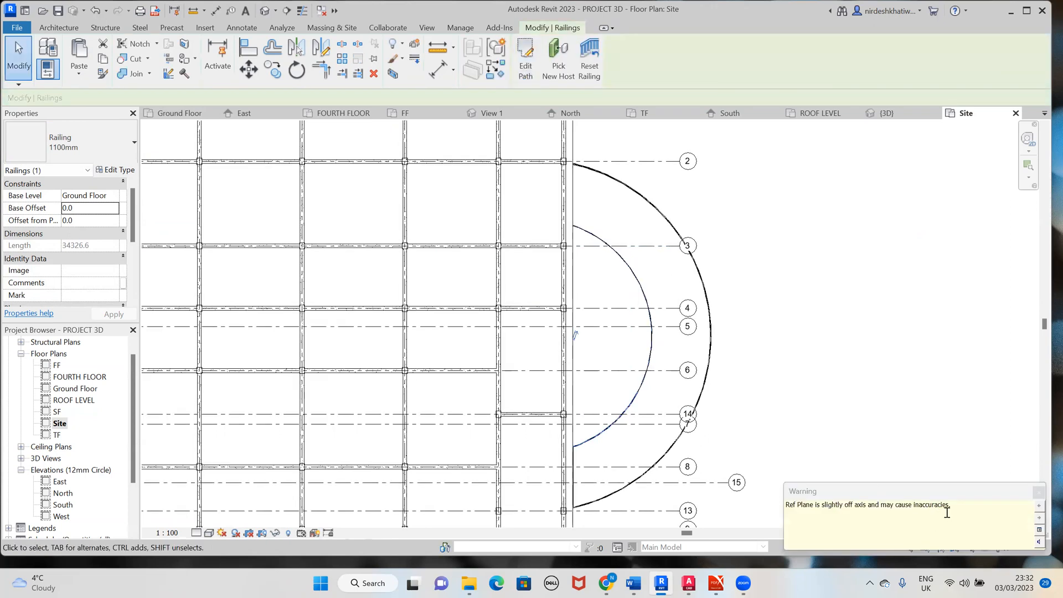
click(1040, 495)
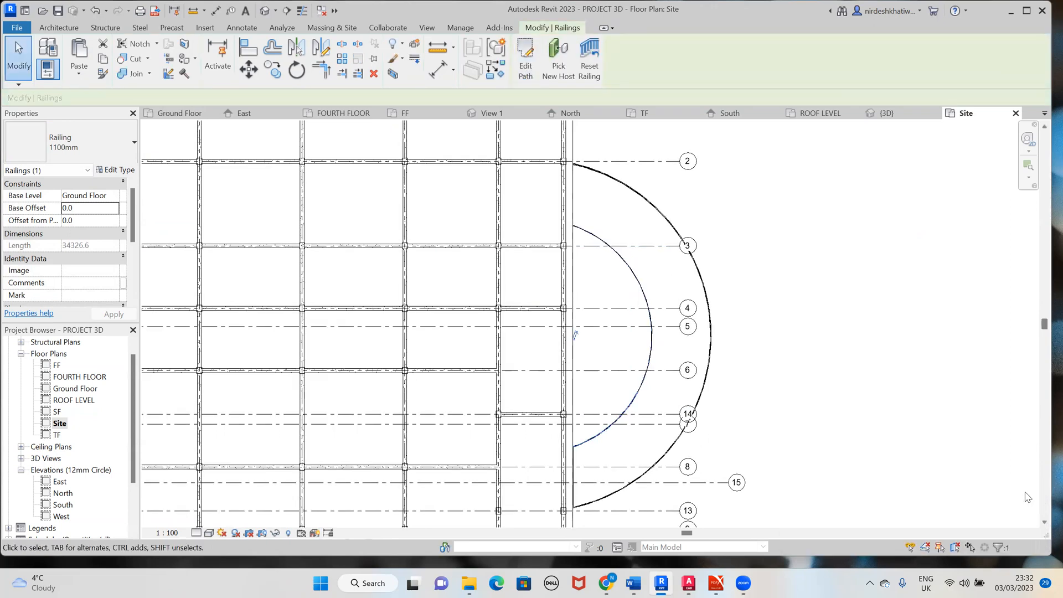
Check both ramp railings in the 3D view and delete the inner one
scroll(604, 345, up, 2)
click(886, 113)
click(573, 524)
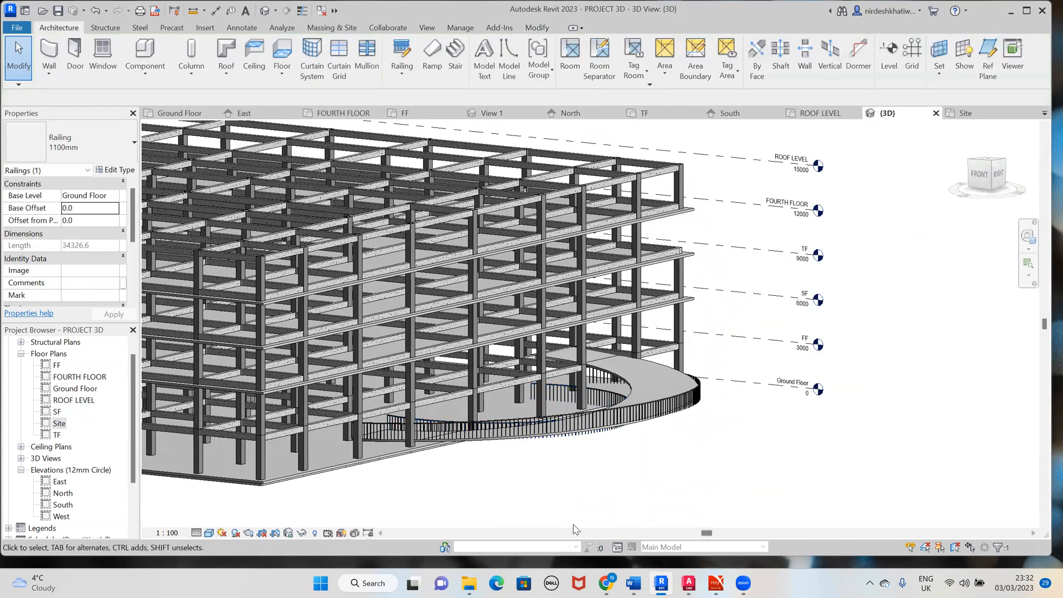
shift+middle_drag(589, 513, 545, 557)
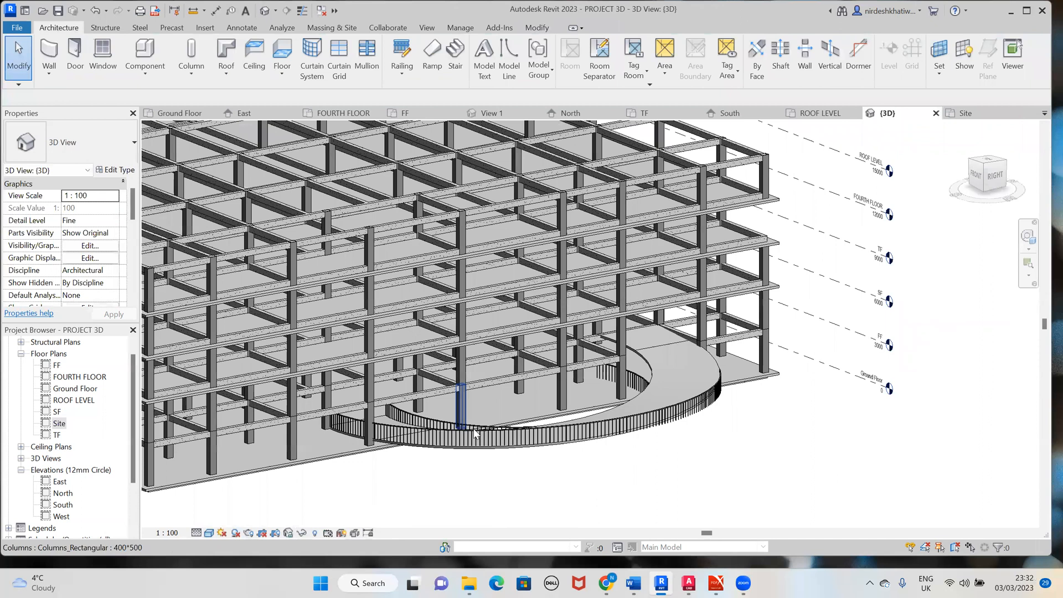
shift+middle_drag(504, 487, 523, 529)
shift+middle_drag(503, 458, 500, 451)
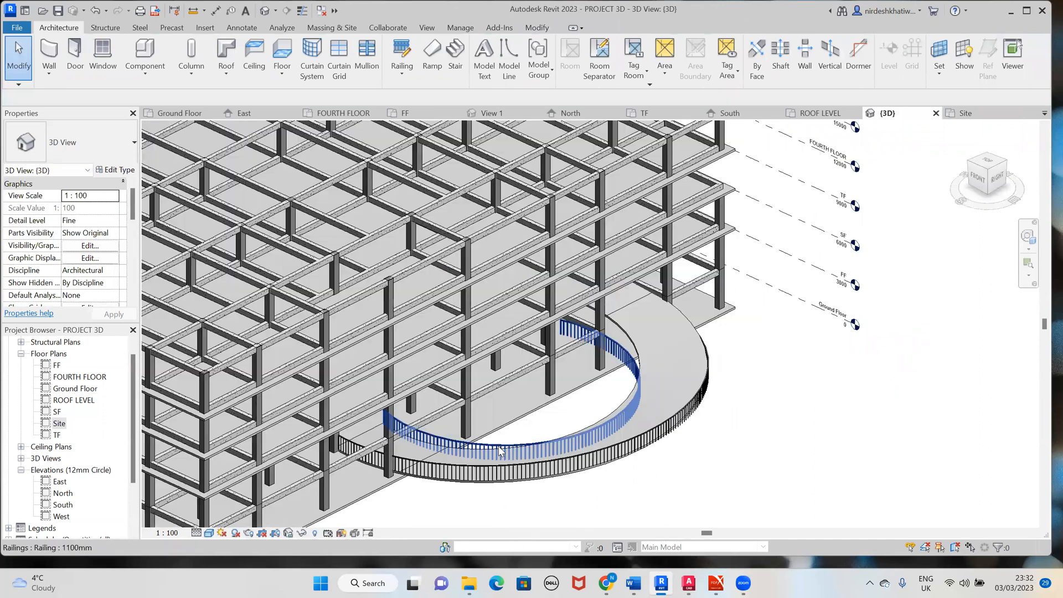
click(497, 449)
key(Delete)
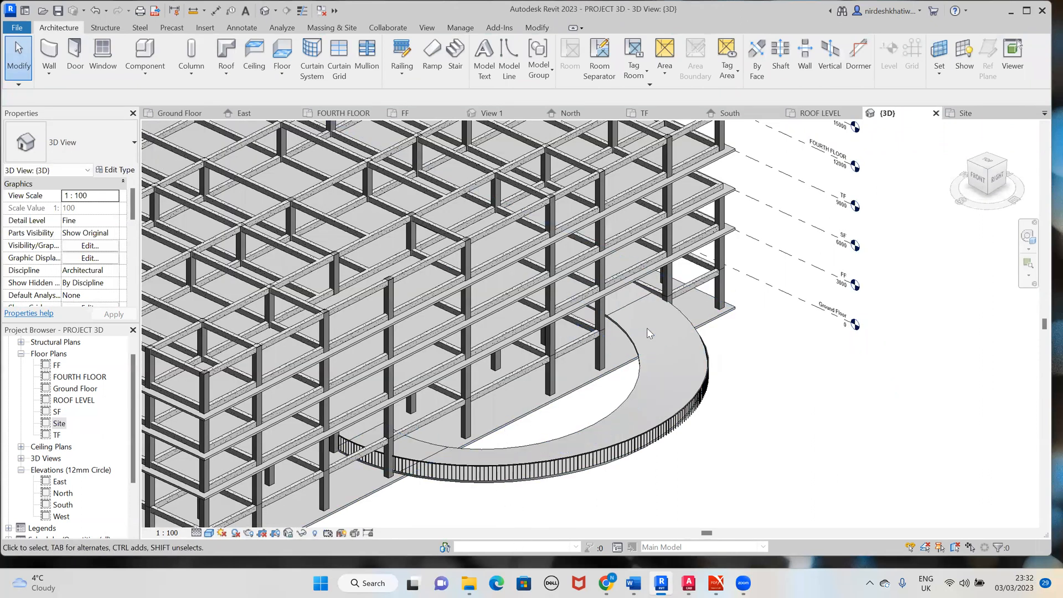
Examine from several angles in 3D how the outer railing follows the ramp's slope, and select the railing
shift+middle_drag(697, 467, 448, 459)
shift+middle_drag(362, 360, 541, 380)
shift+middle_drag(586, 339, 550, 420)
shift+middle_drag(517, 474, 626, 389)
shift+middle_drag(574, 342, 590, 378)
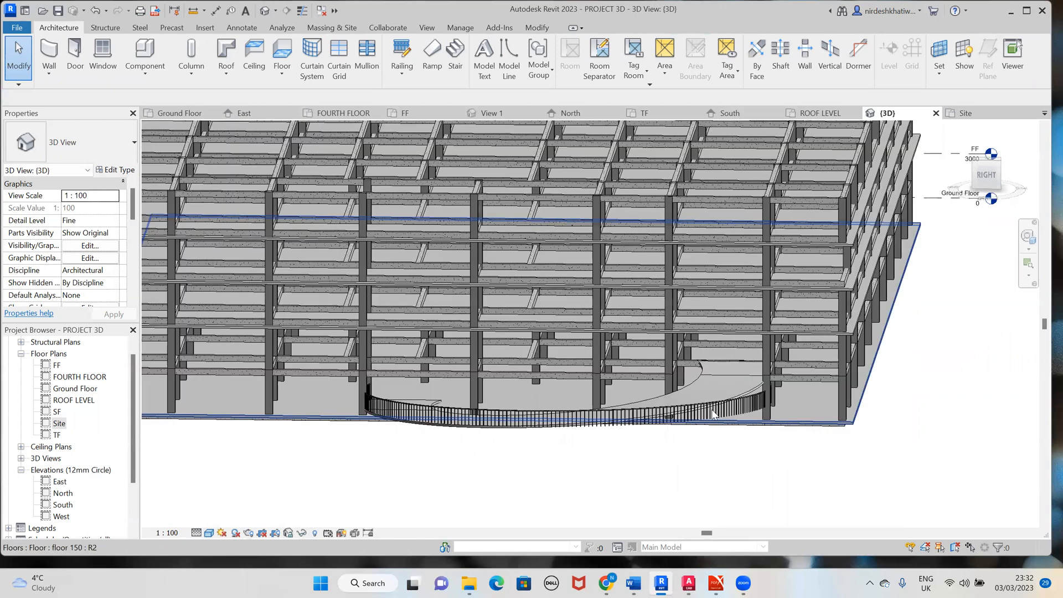
click(713, 414)
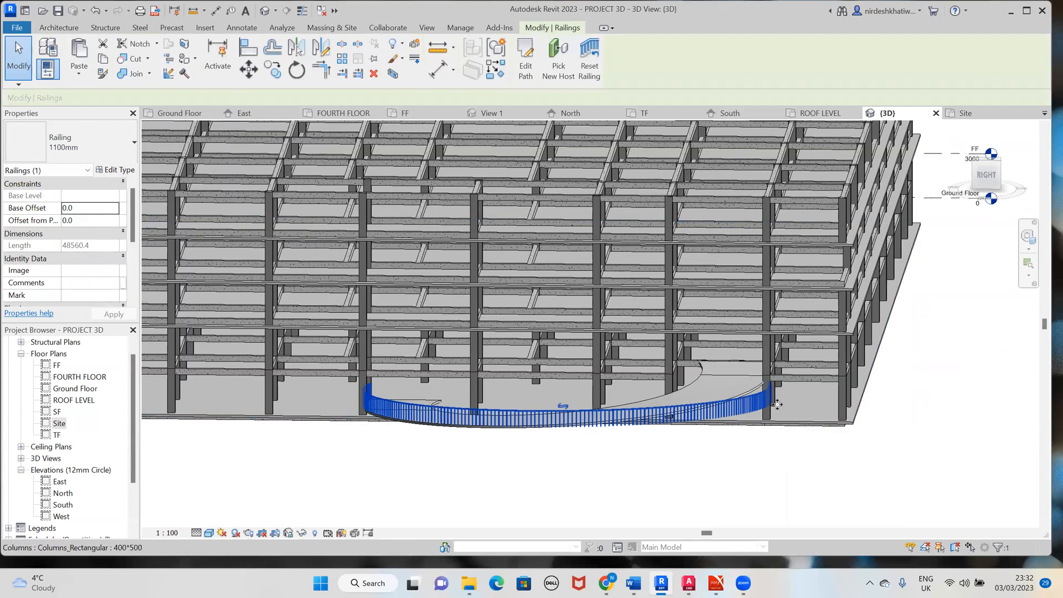
scroll(762, 412, down, 4)
ctrl+middle_drag(767, 431, 743, 417)
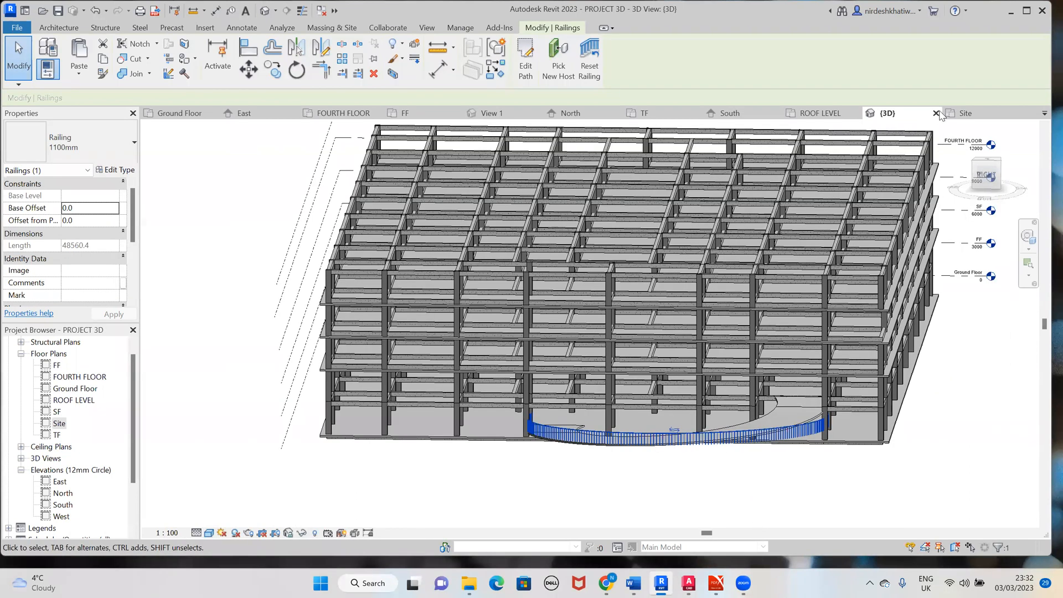
Compare the outer railing's position in the Site plan and the 3D view, and select it again in 3D
click(964, 113)
scroll(758, 361, down, 3)
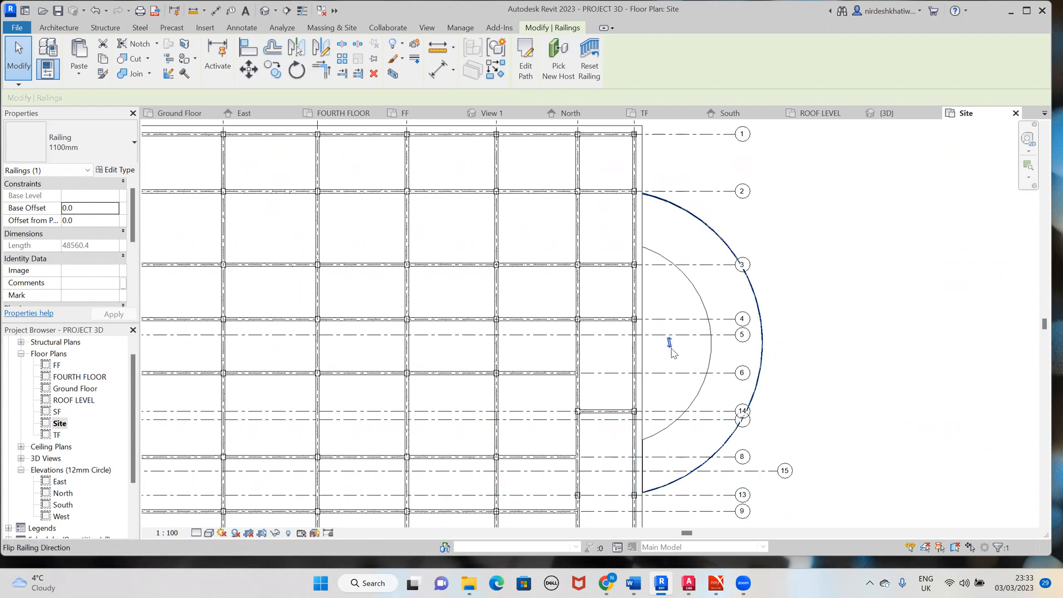
click(886, 114)
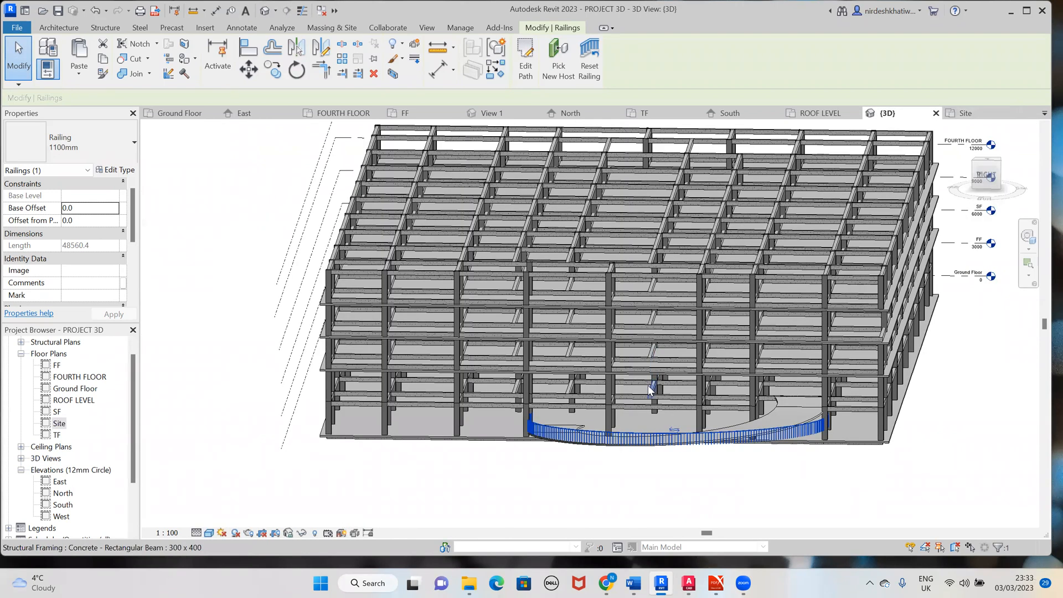
click(725, 486)
shift+middle_drag(708, 441, 606, 484)
shift+middle_drag(625, 531, 757, 450)
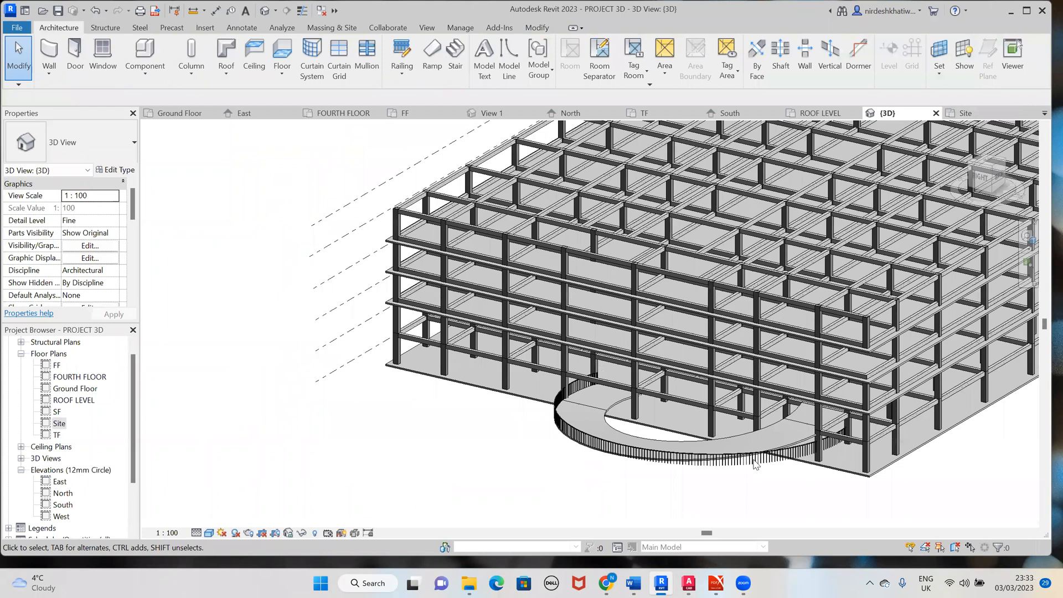
click(806, 438)
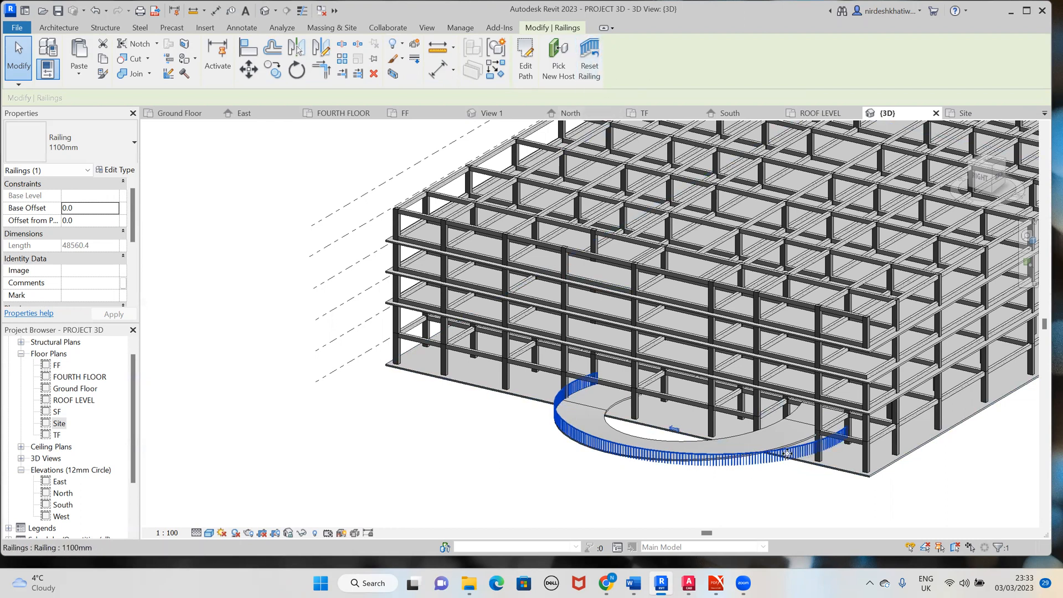
Delete the ramp's outer railing and return to the Site plan with nothing selected
key(Delete)
click(747, 460)
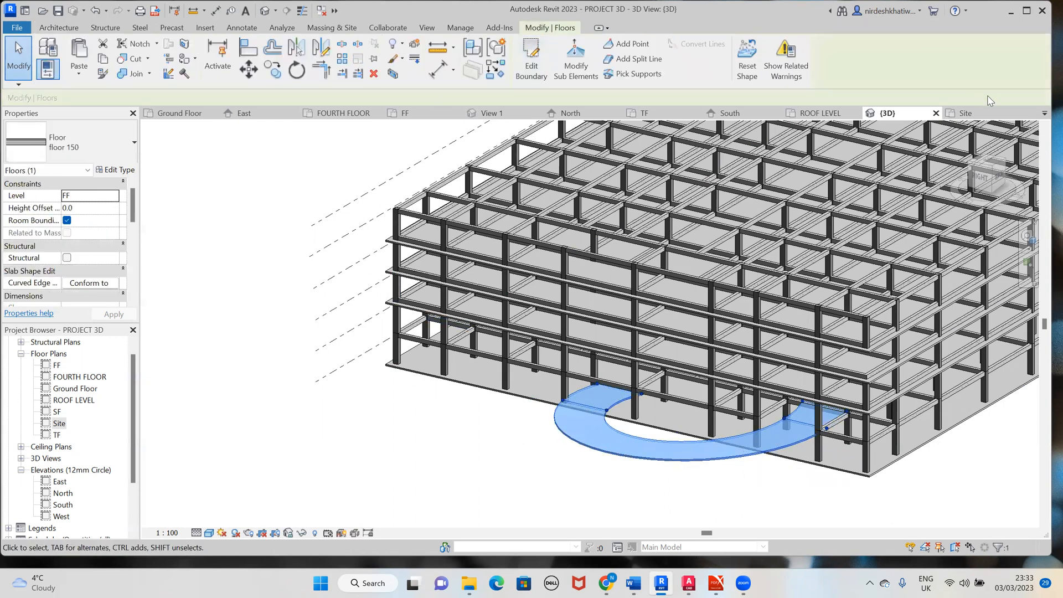
click(982, 111)
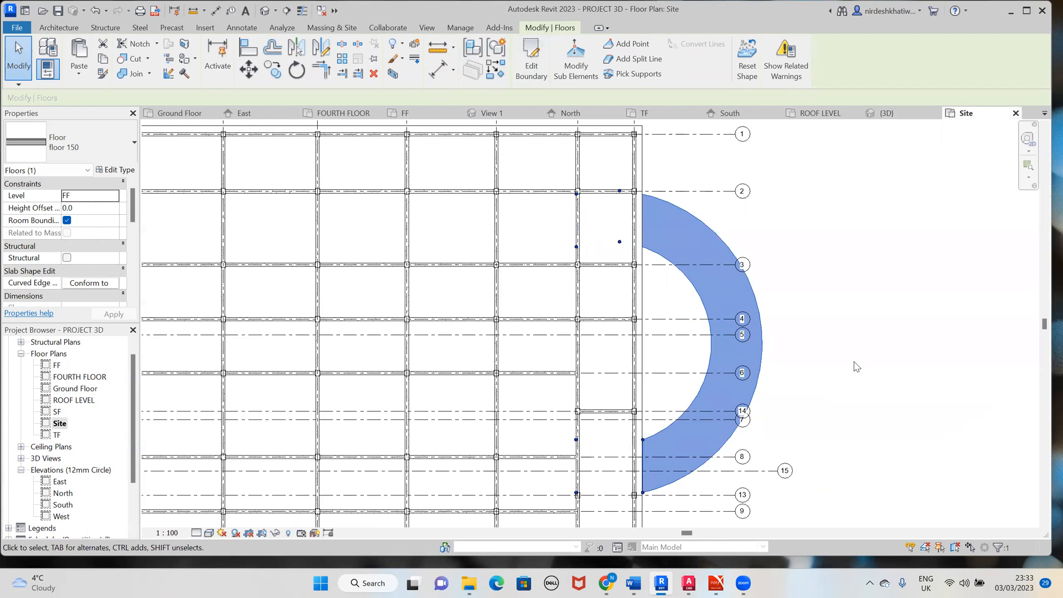
click(858, 368)
Compare the curved ramp's outline in the FF and Site floor plans
click(424, 113)
scroll(718, 245, down, 1)
middle_drag(699, 245, 660, 246)
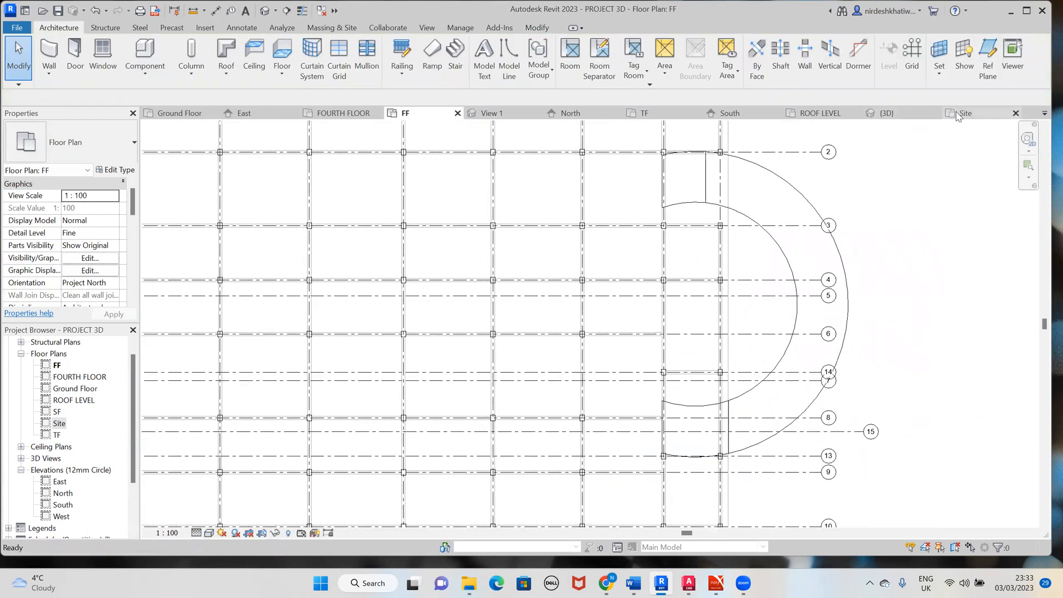
click(957, 114)
scroll(718, 365, down, 1)
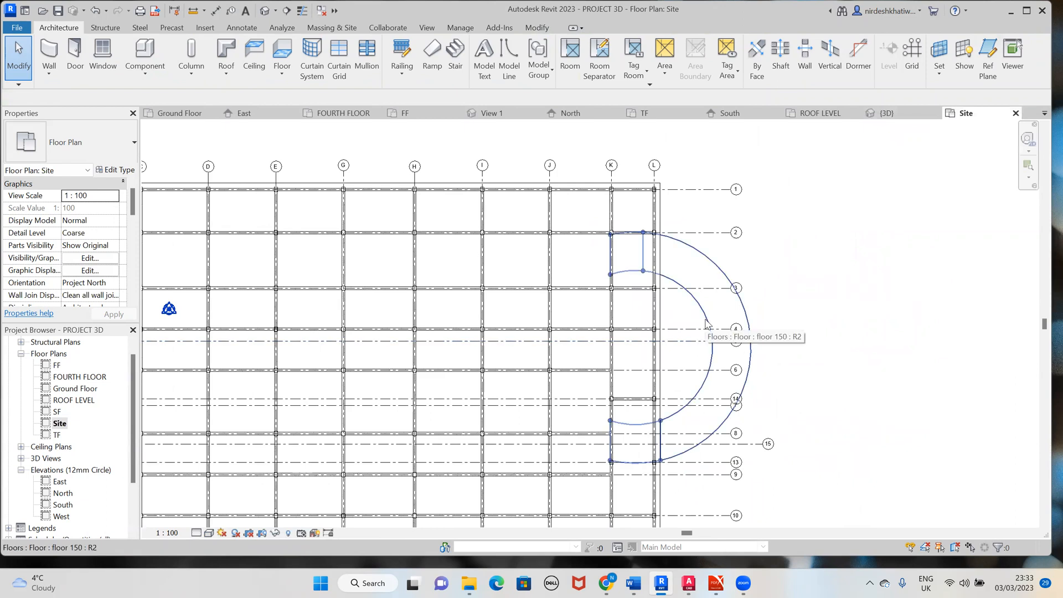
scroll(709, 327, down, 1)
Move the project base point close to the intersection of grids H and 6, at about N/S -6917 and E/W 28935
click(300, 310)
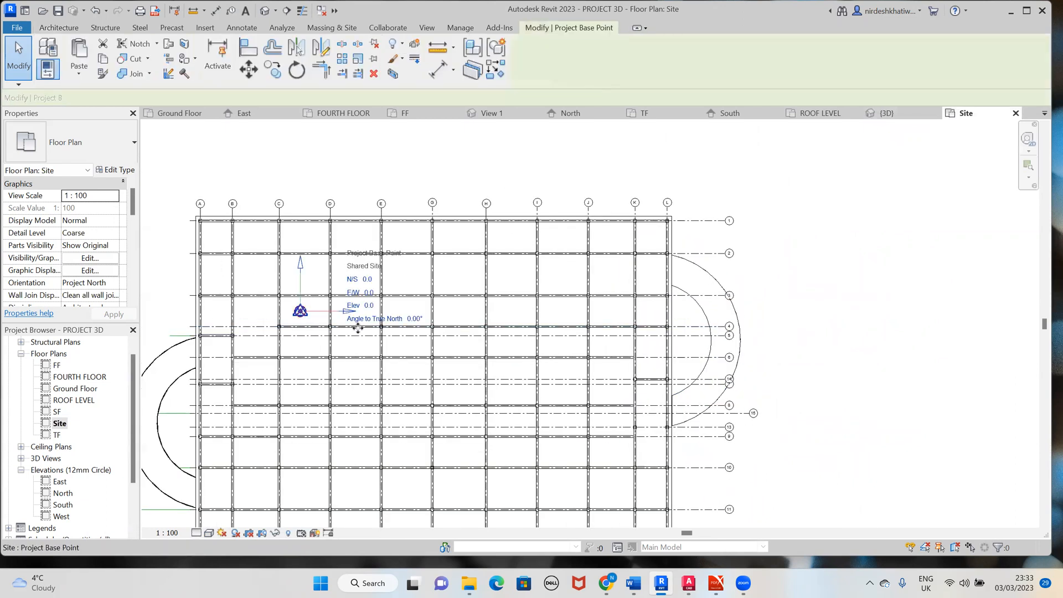
drag(493, 351, 722, 303)
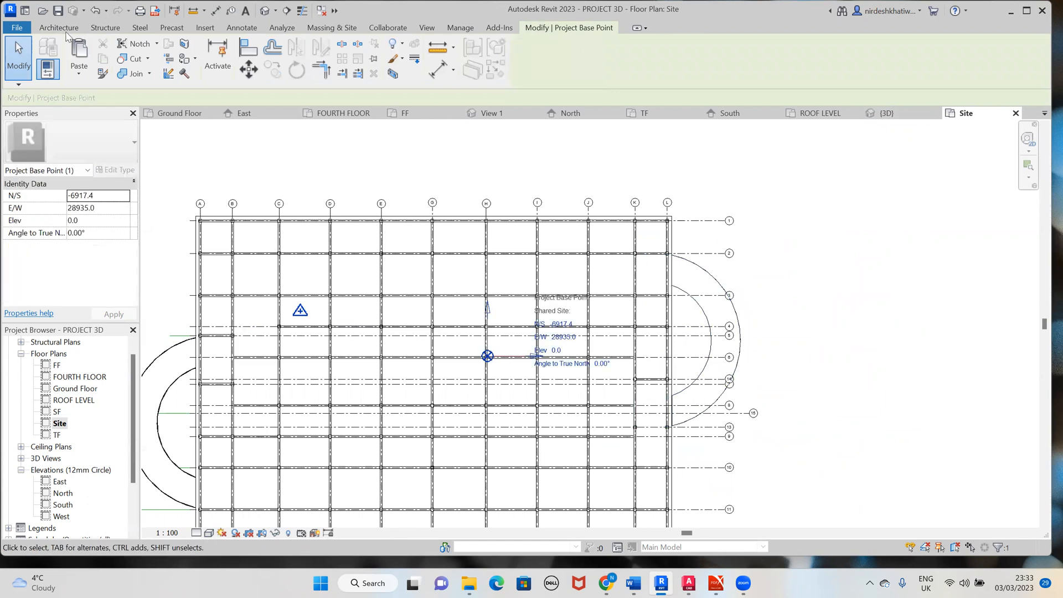
Start a new 1100mm railing in the Site plan and host it on the curved ramp floor
click(59, 28)
click(399, 54)
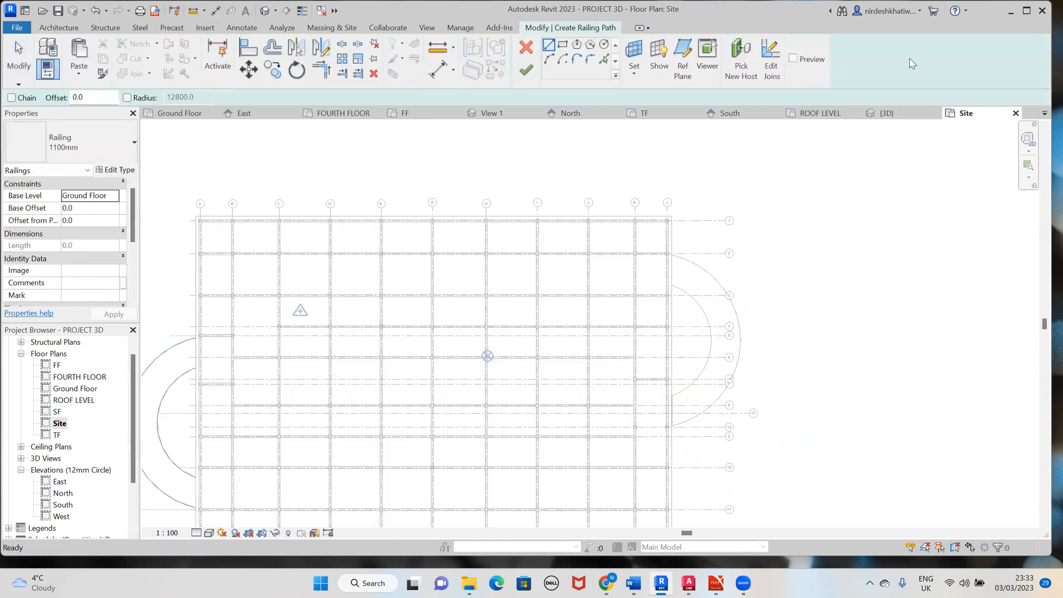
click(752, 74)
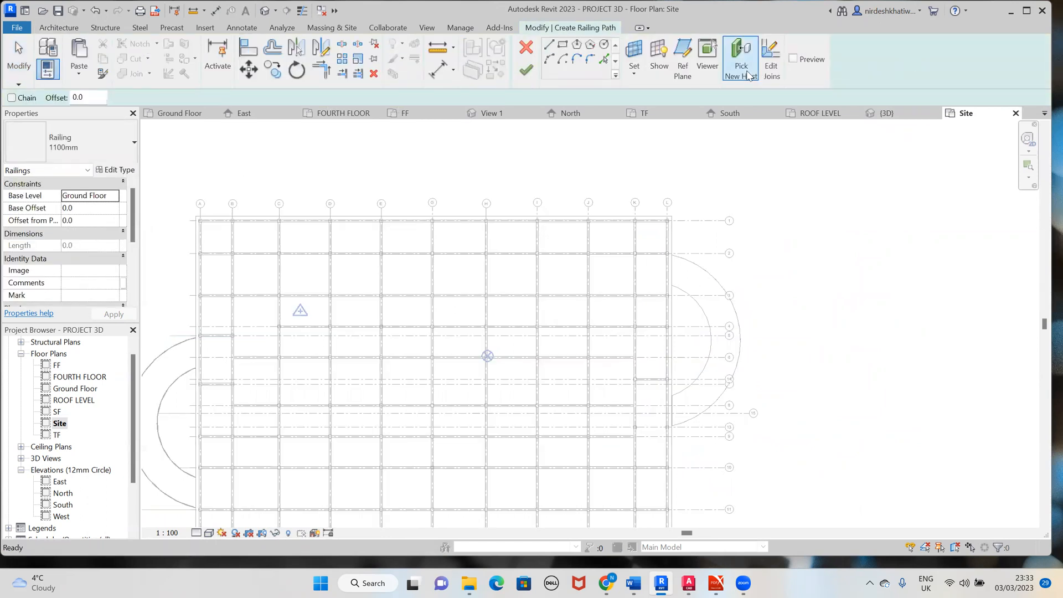
click(700, 413)
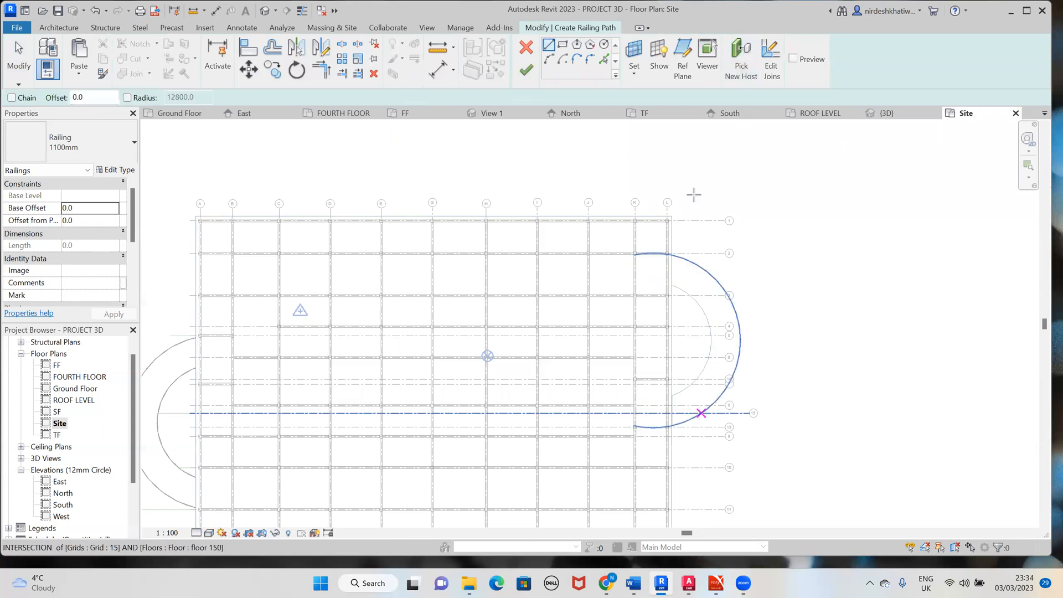
click(548, 58)
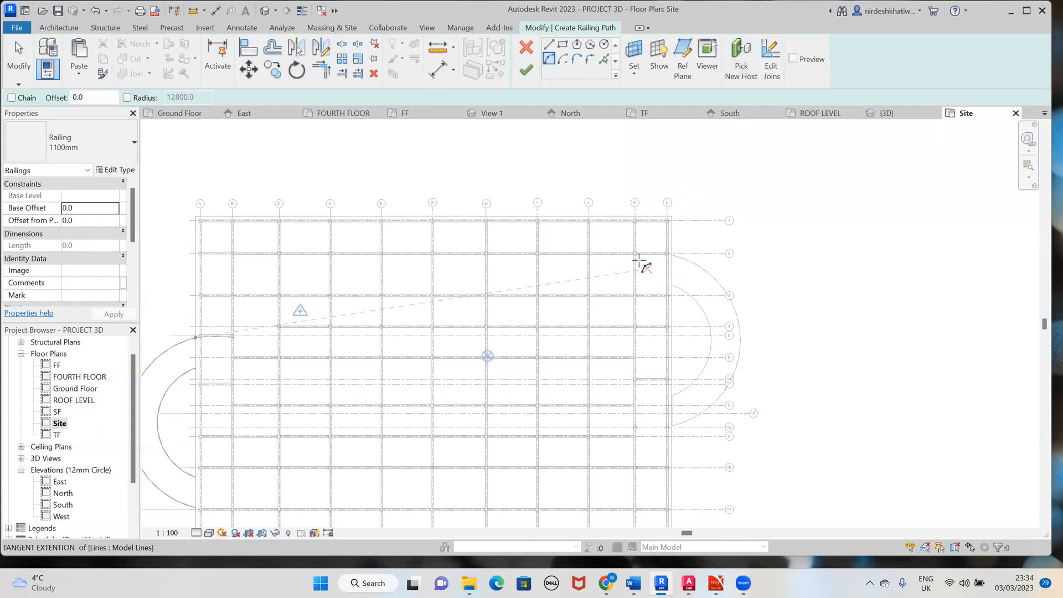
scroll(637, 265, up, 2)
scroll(632, 274, up, 3)
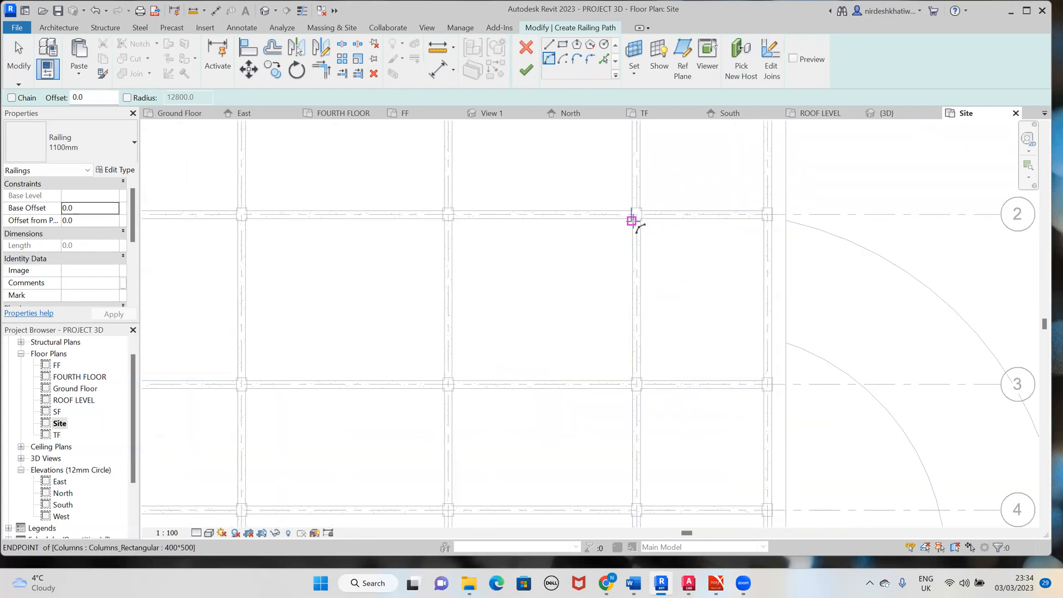
click(632, 213)
middle_drag(632, 411, 632, 300)
scroll(622, 272, down, 5)
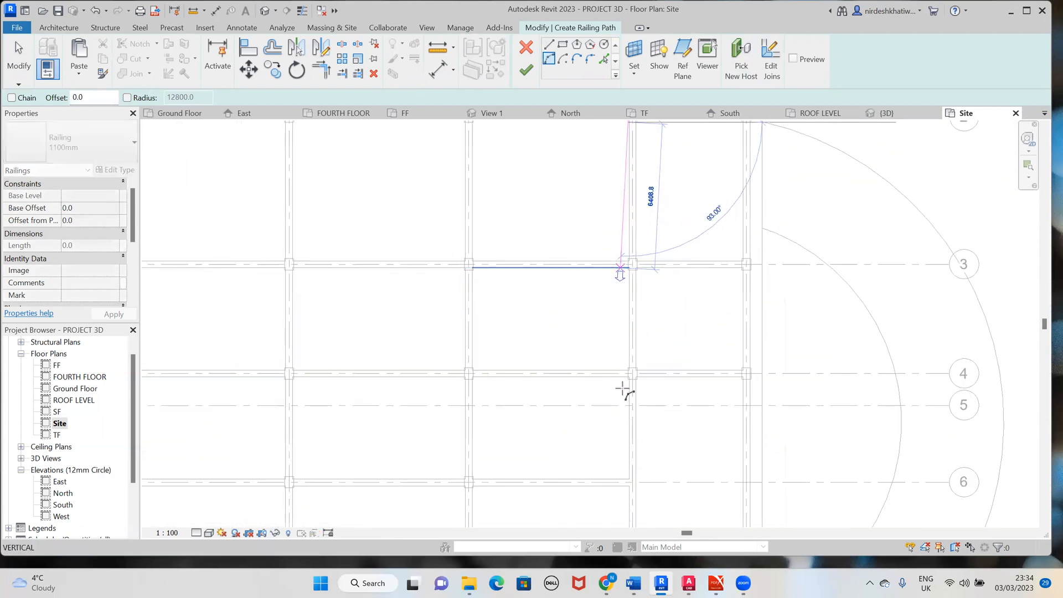
key(Escape)
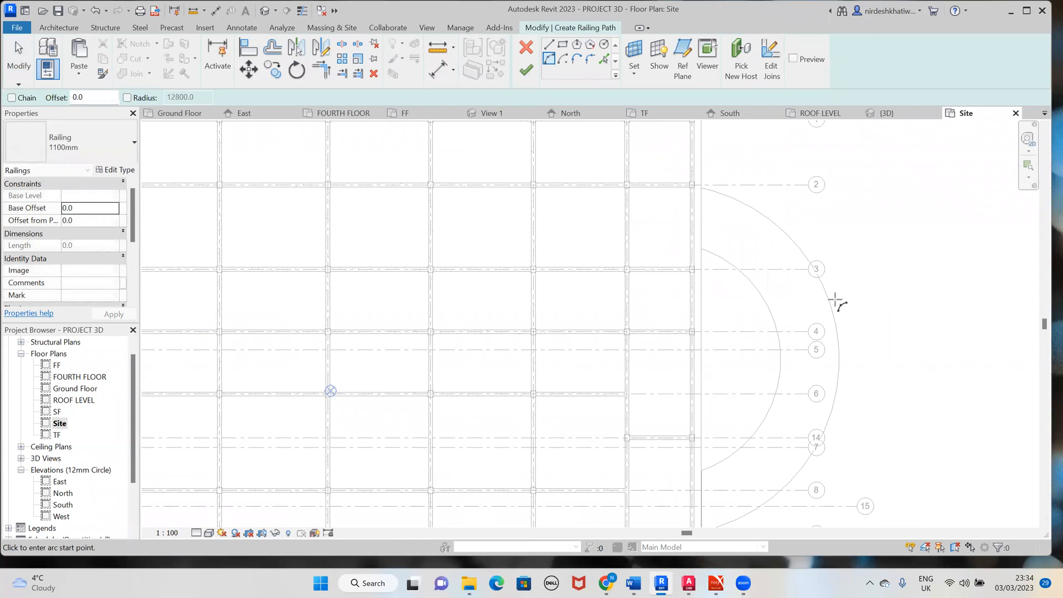
Pick the ramp's outer curved edge as the railing path, set the offset to 0.1 and finish the railing
click(605, 59)
click(605, 59)
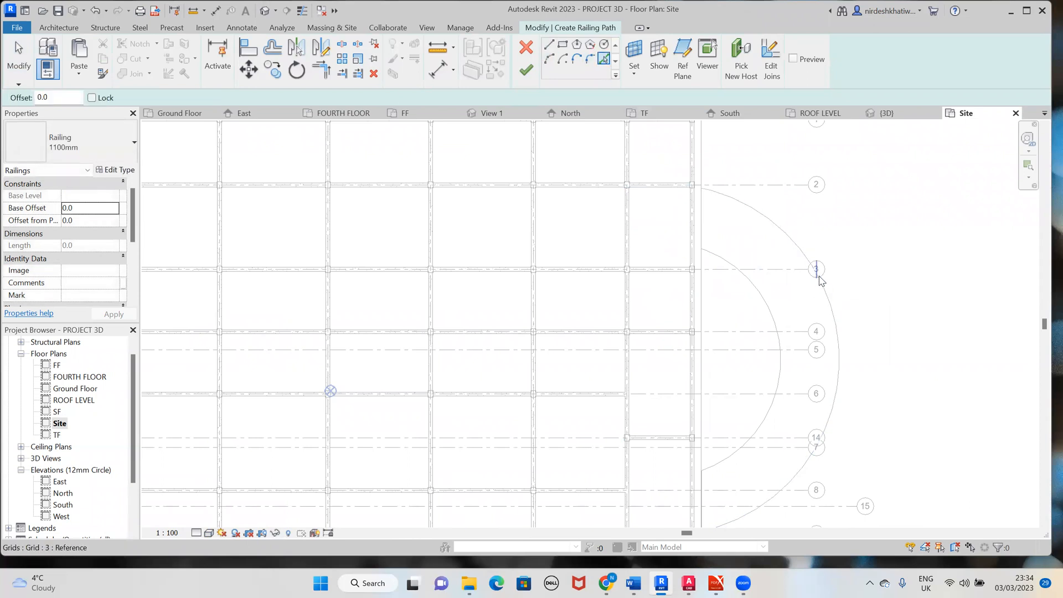
click(804, 251)
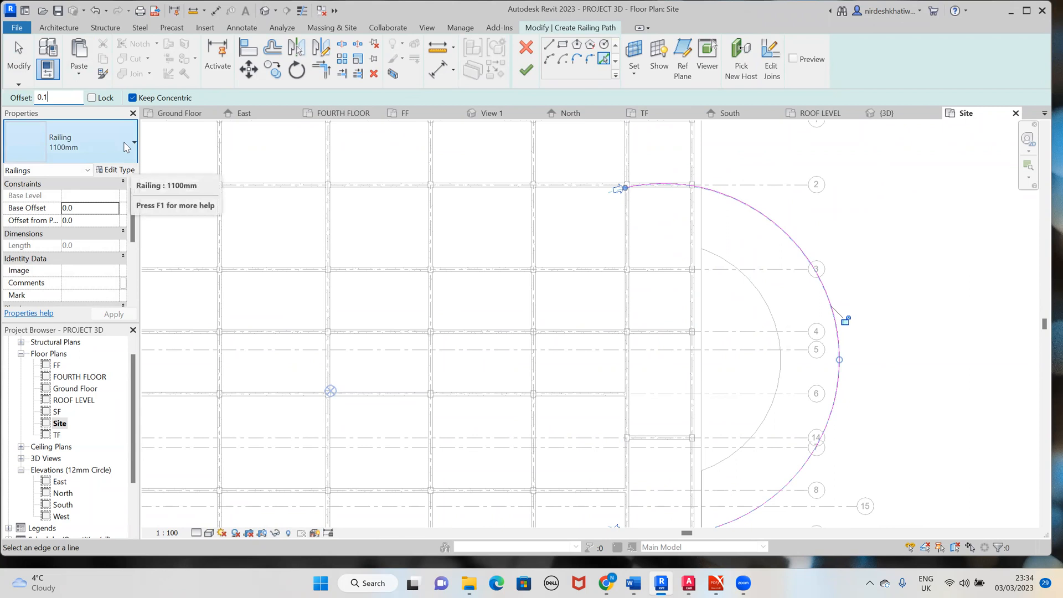
scroll(111, 219, down, 5)
scroll(118, 241, up, 2)
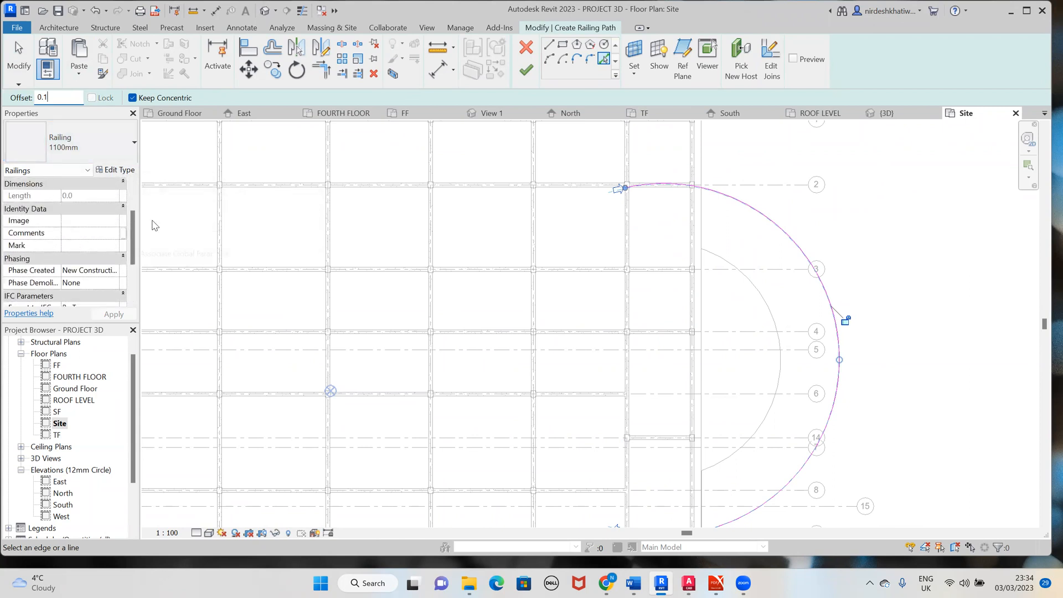
click(526, 71)
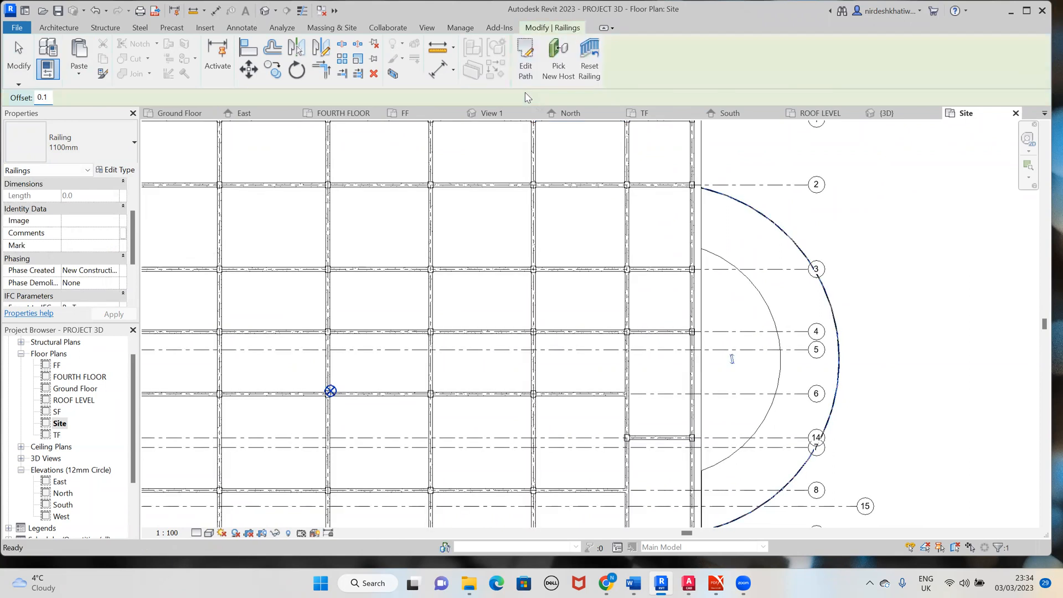
Examine from several angles in the 3D view how the outer railing sits on the curved ramp
click(881, 114)
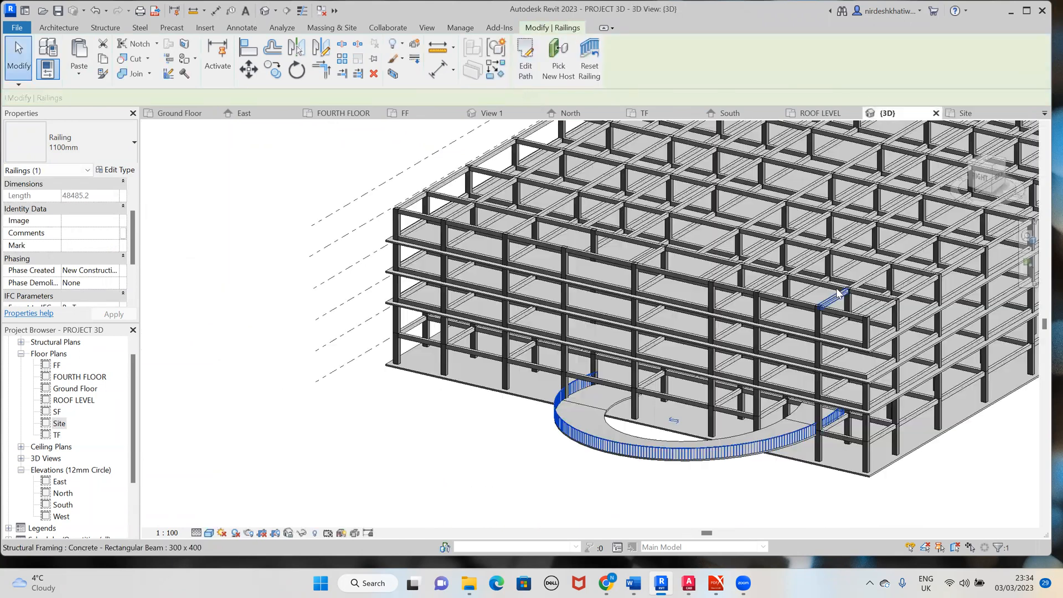
click(781, 518)
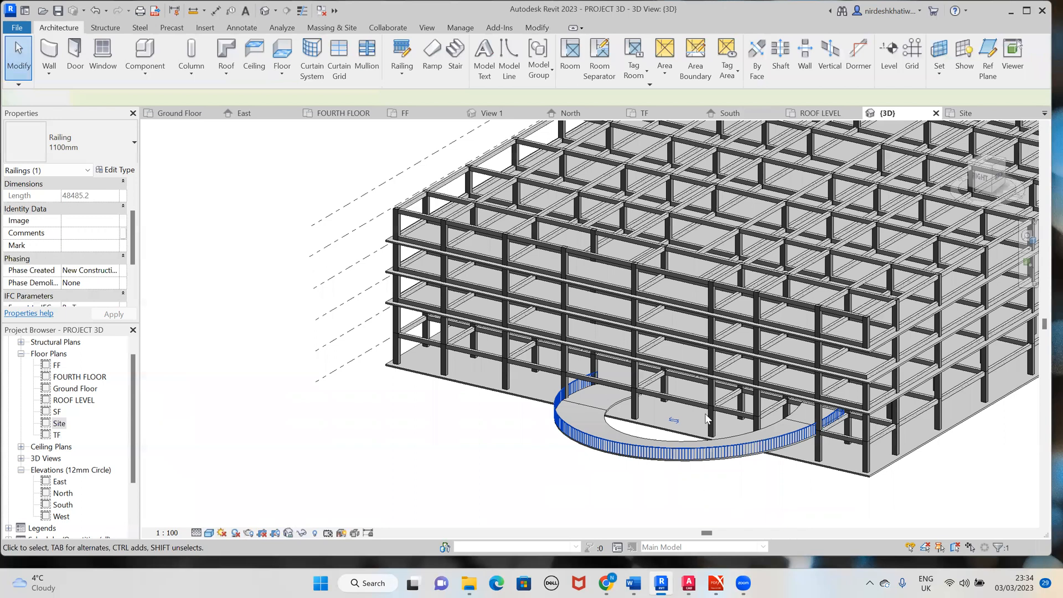
key(Escape)
middle_drag(851, 457, 572, 465)
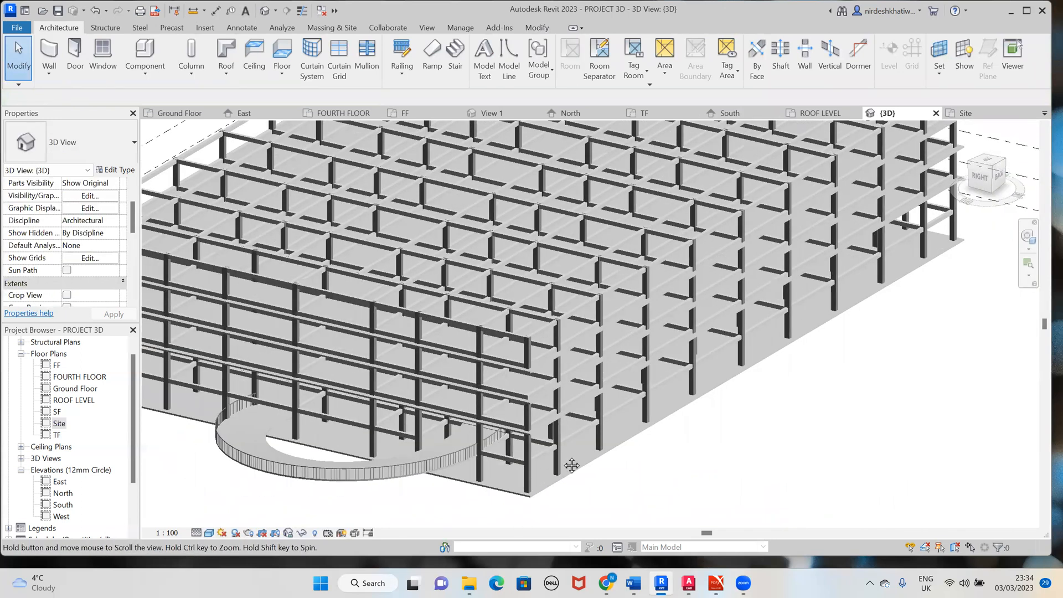
shift+middle_drag(682, 343, 364, 251)
shift+middle_drag(472, 300, 690, 362)
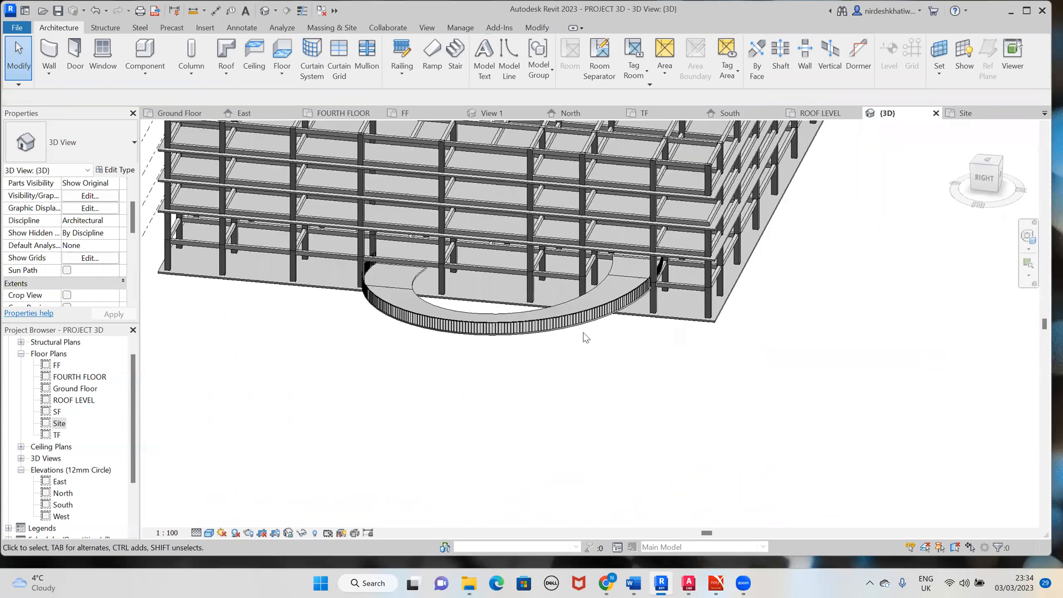
scroll(586, 337, down, 1)
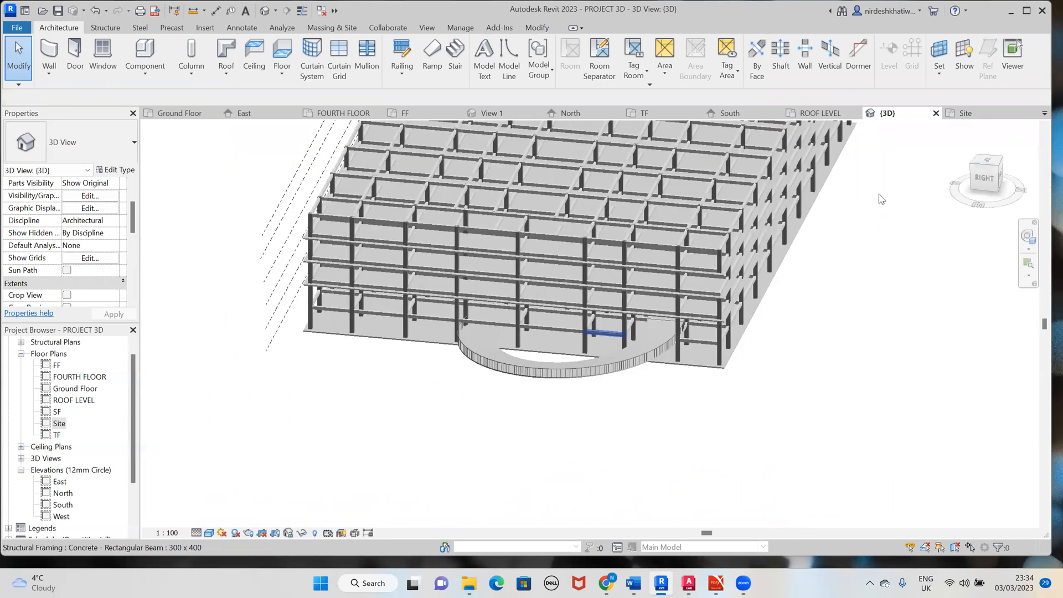
In the Site plan, create a railing along the ramp's inner curved edge without picking a host, and set the offset to 0.1
click(964, 114)
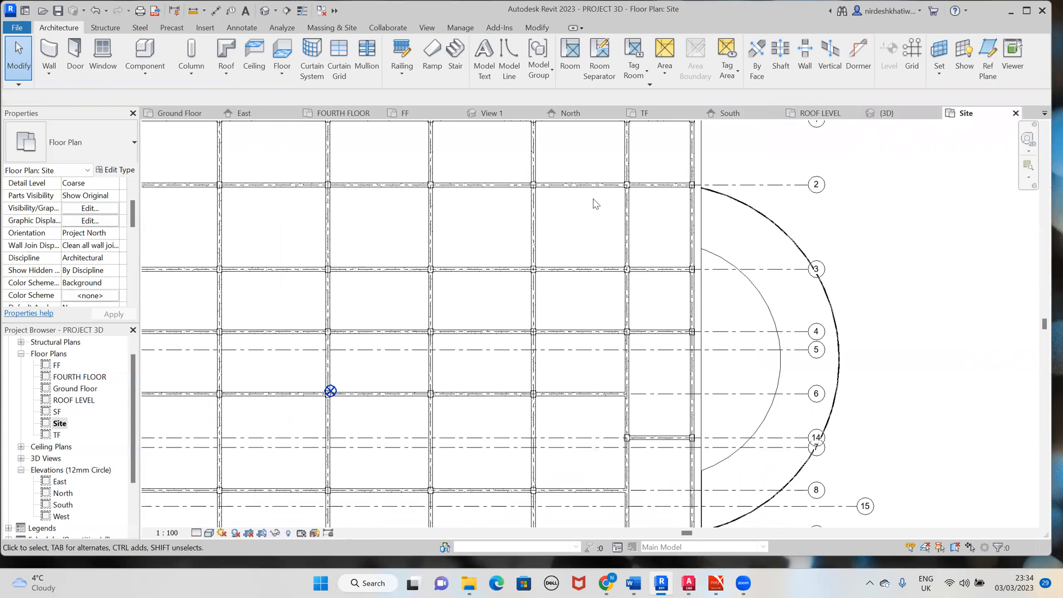
click(402, 53)
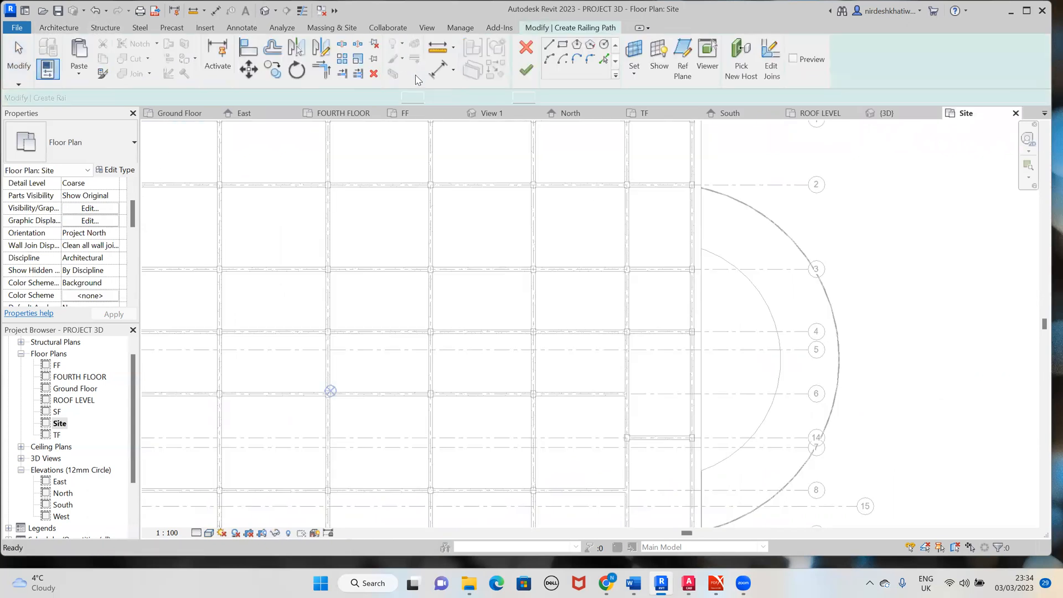
click(604, 59)
click(766, 304)
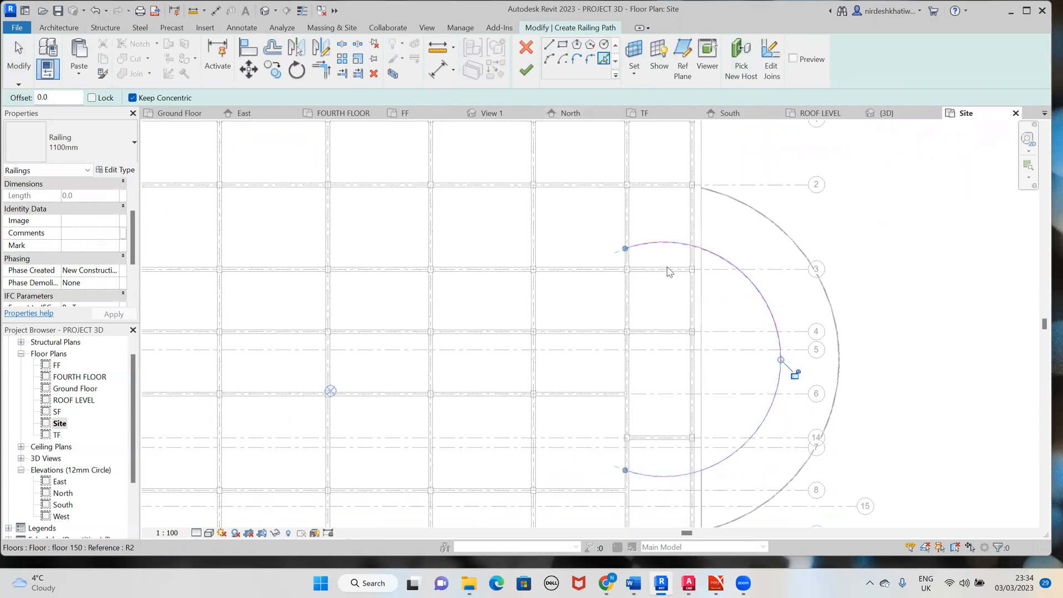
click(63, 94)
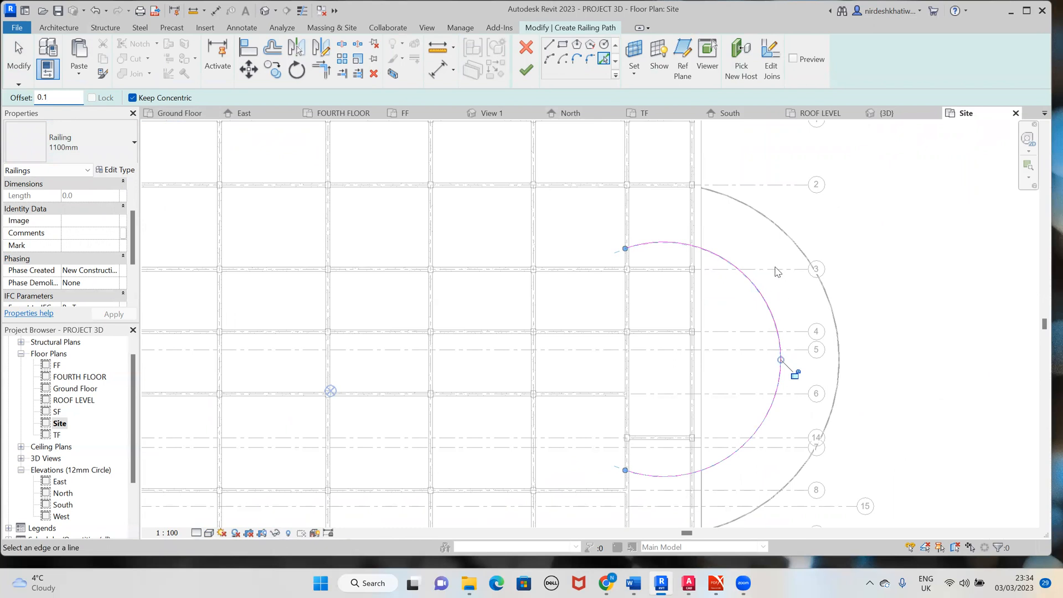
click(527, 69)
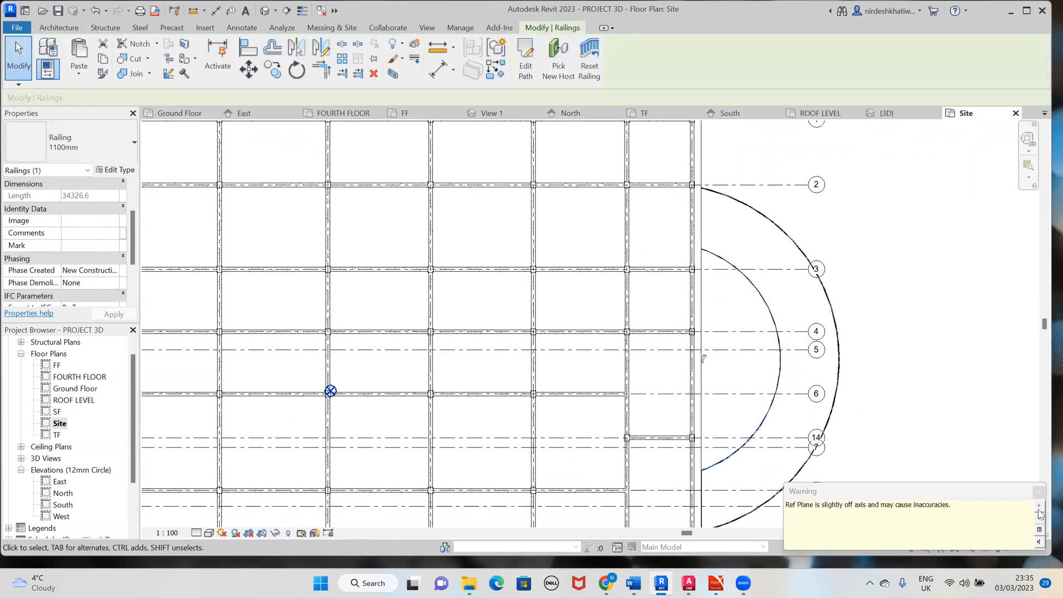
click(1036, 492)
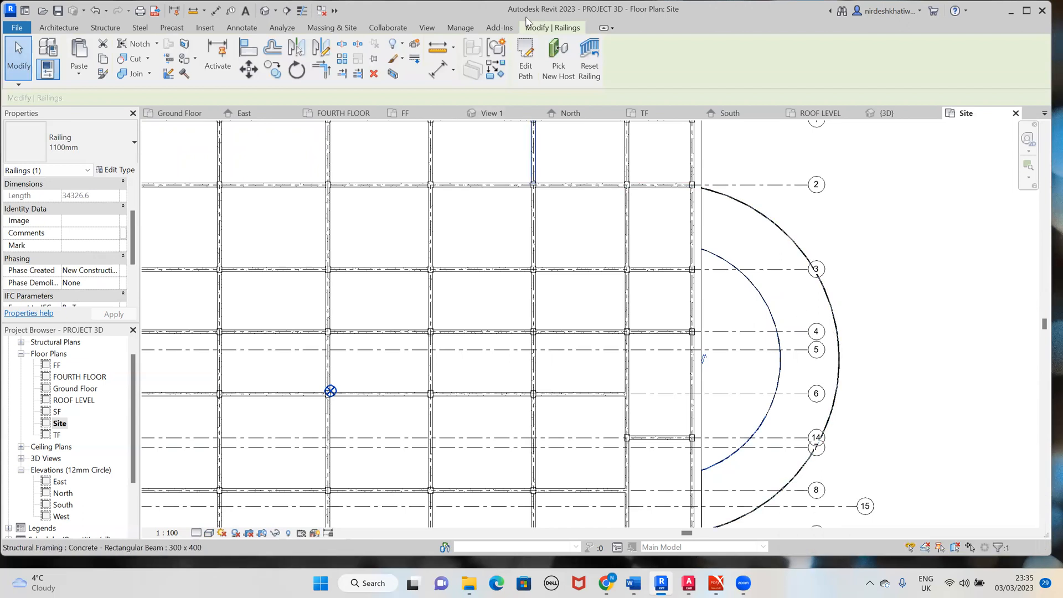
Check the inner railing in the 3D view and remove it
click(884, 114)
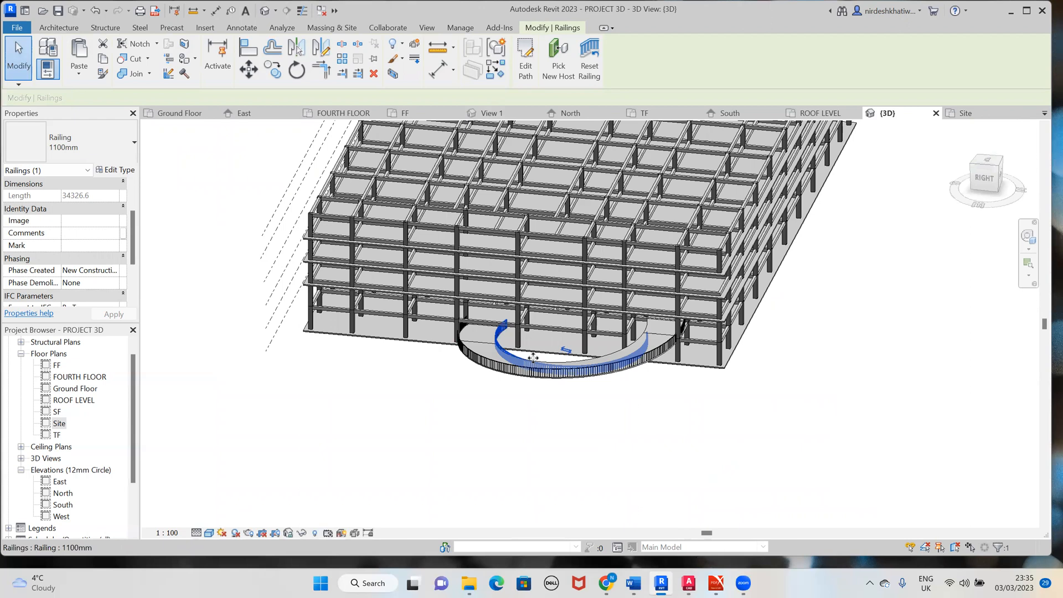
key(Escape)
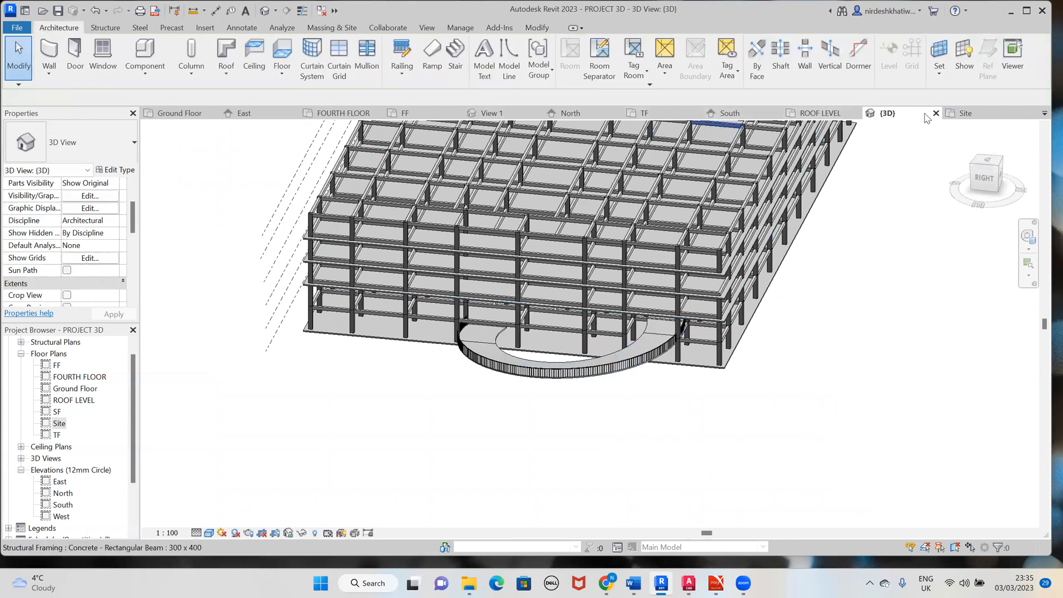
In the Site plan, start a new railing path and pick the curved ramp floor as its host
click(966, 113)
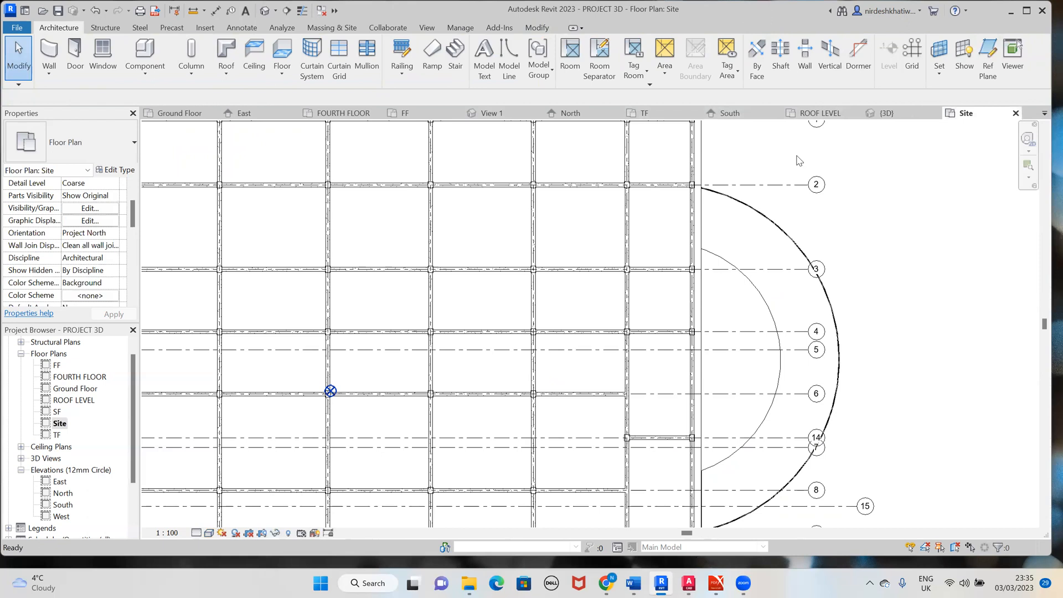
click(774, 317)
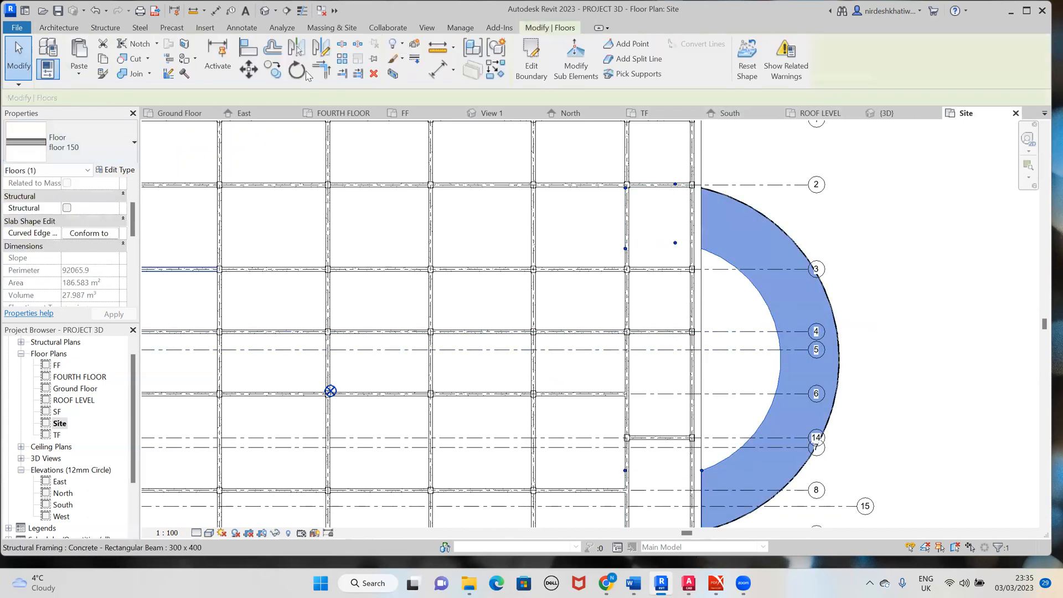
click(59, 27)
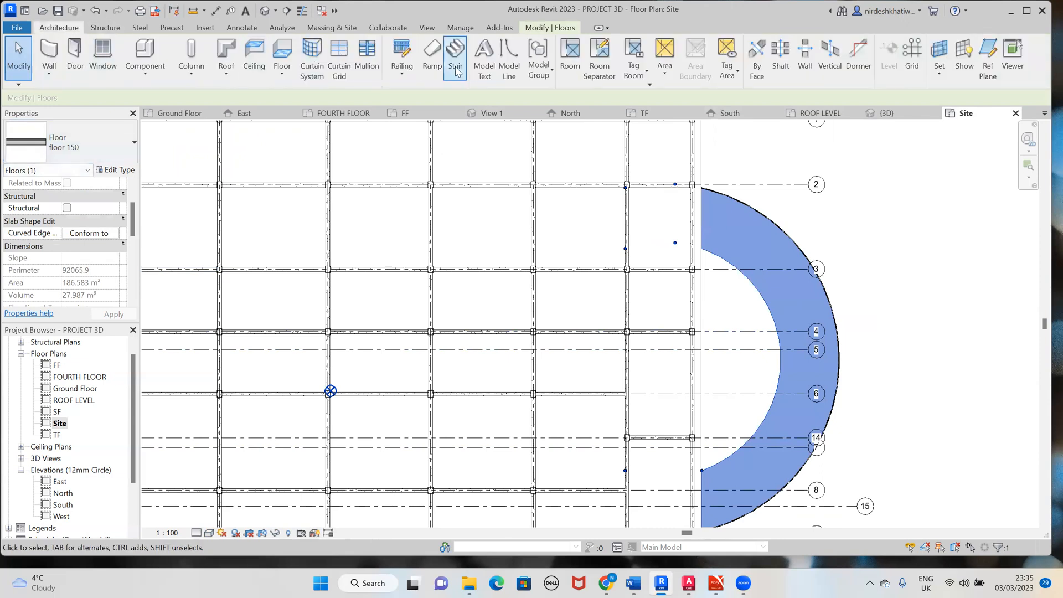
click(402, 55)
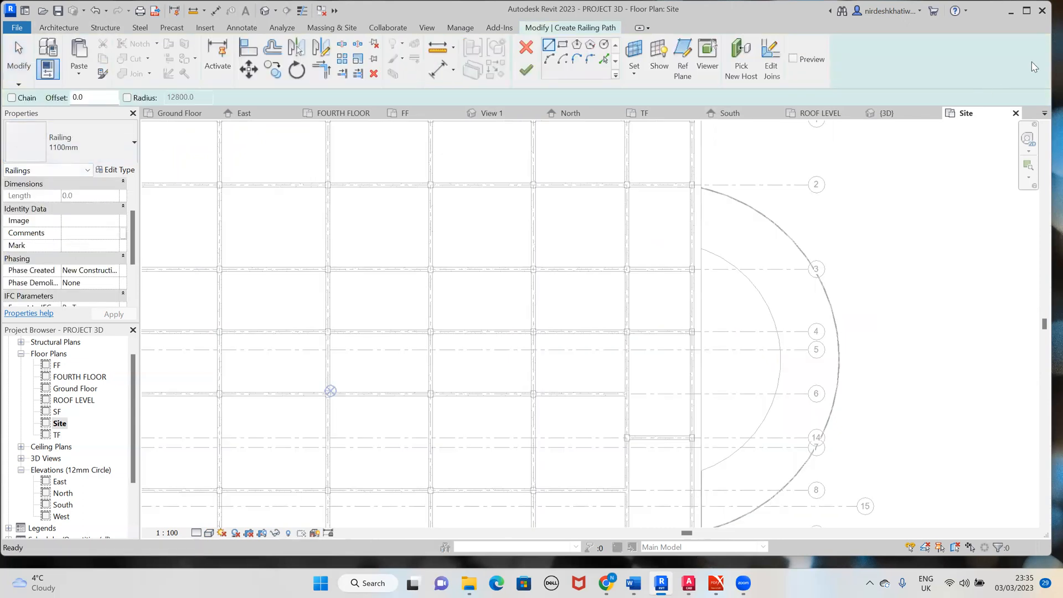
click(740, 62)
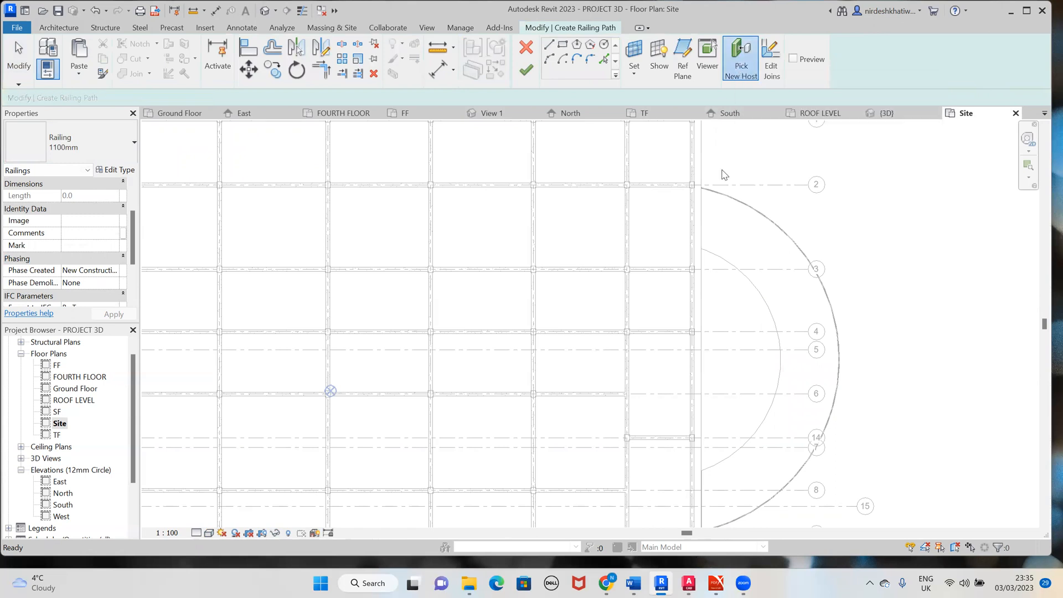
click(757, 290)
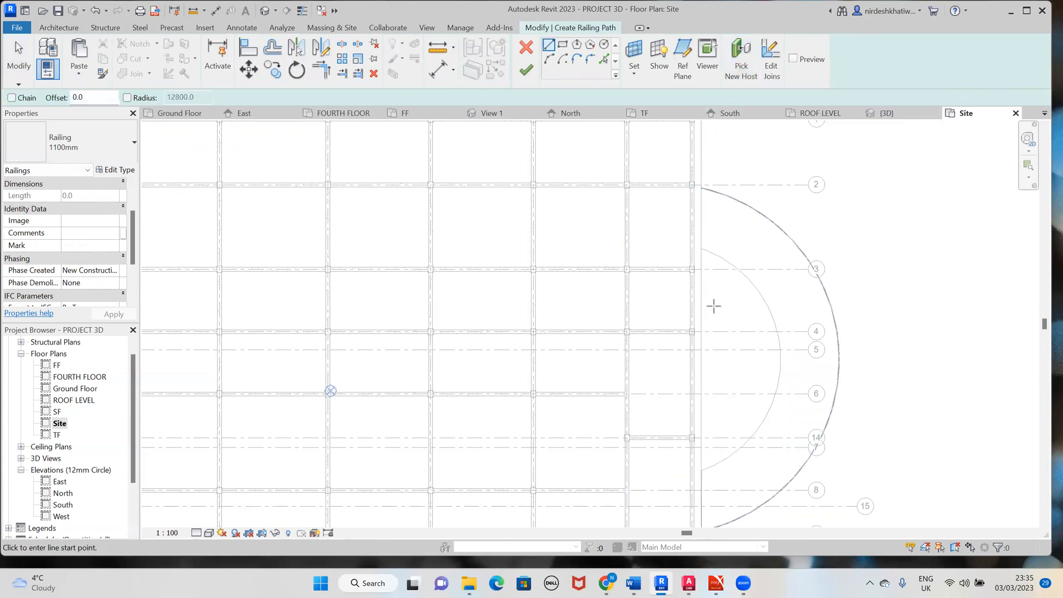
Draw a three-point arc along the ramp's inner curved edge as the railing path, set the offset to 0.1 and finish the railing
click(552, 60)
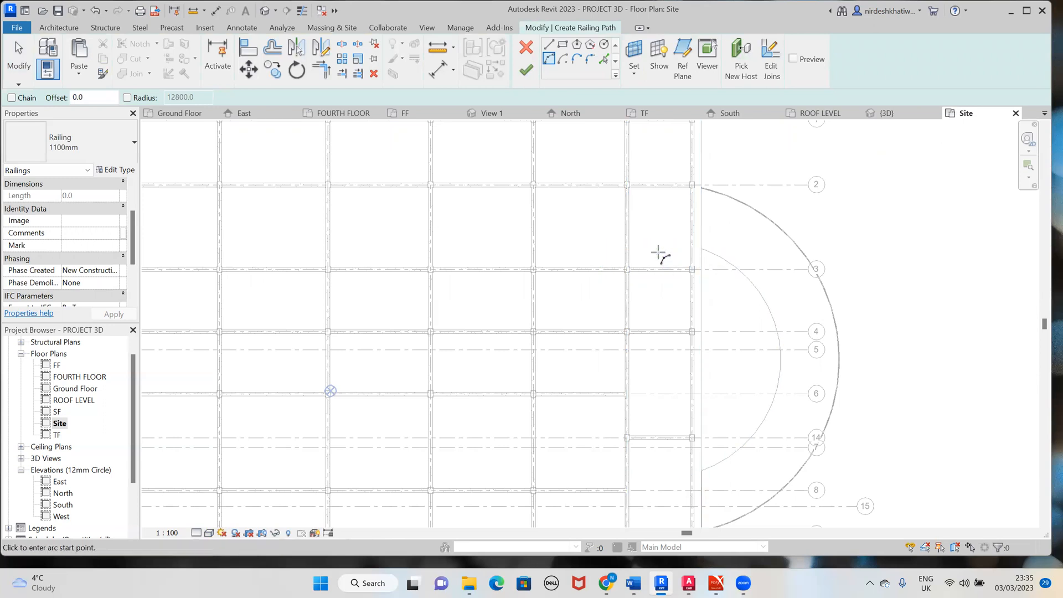
click(627, 248)
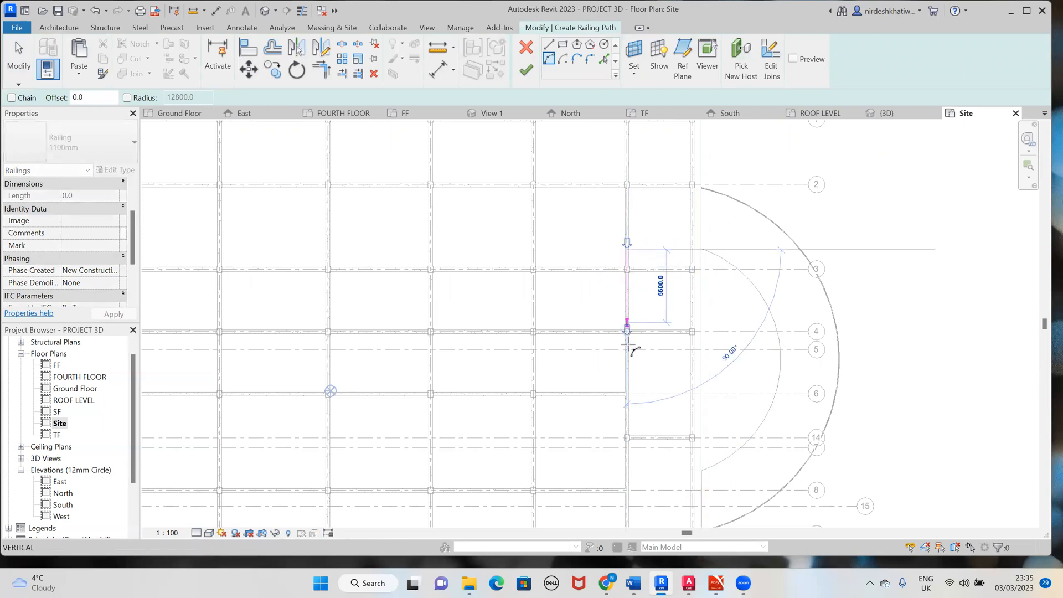
middle_drag(643, 333, 645, 307)
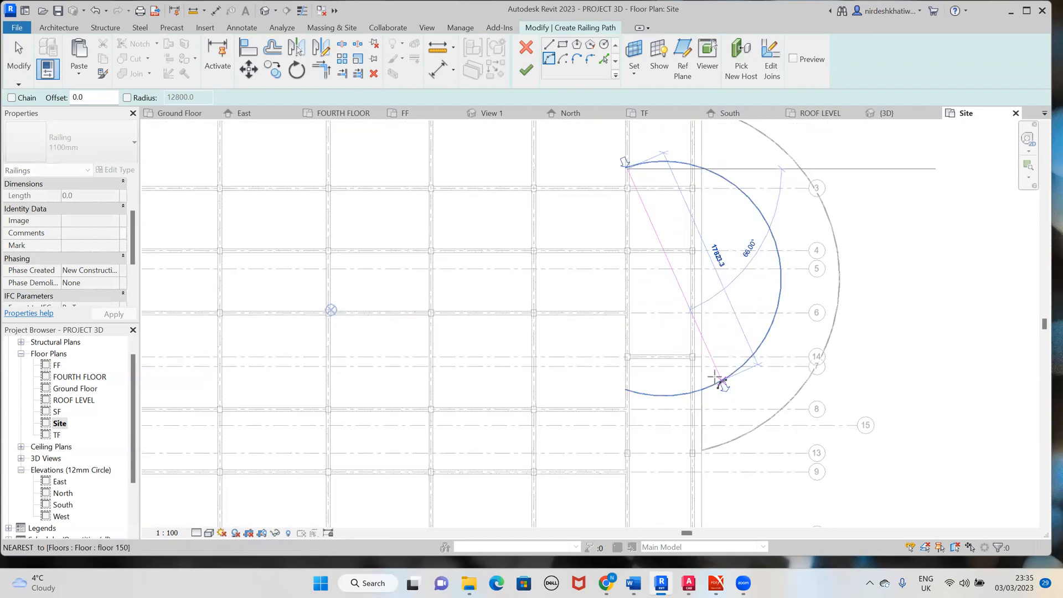
click(628, 397)
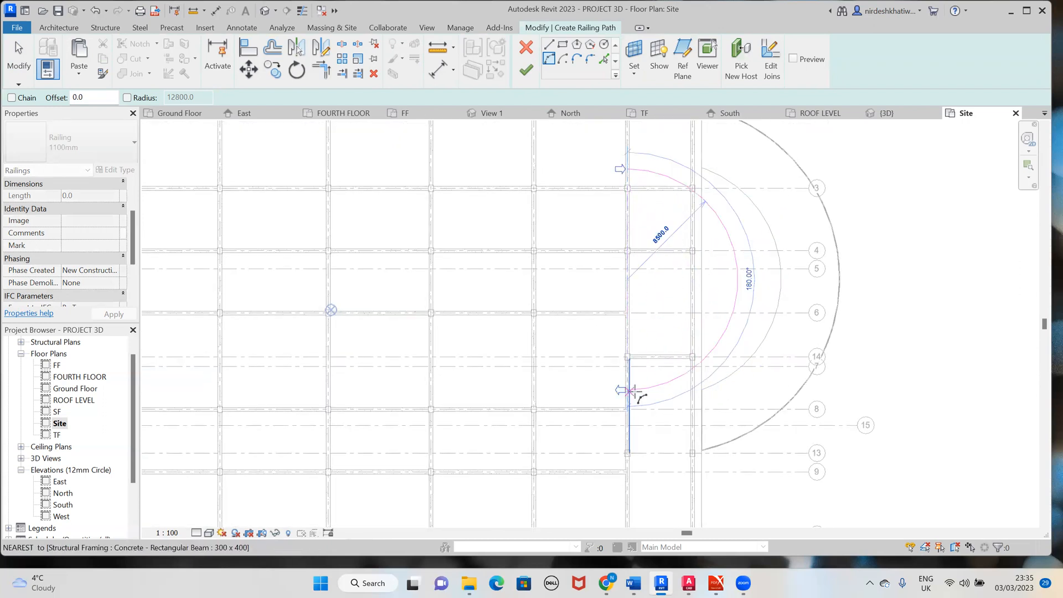
click(685, 393)
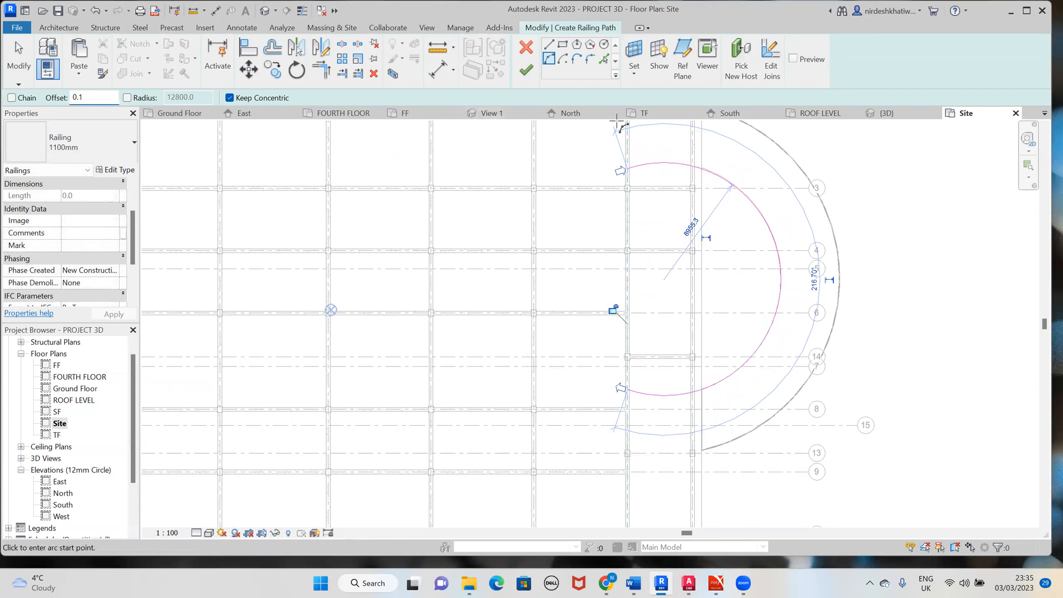
click(525, 72)
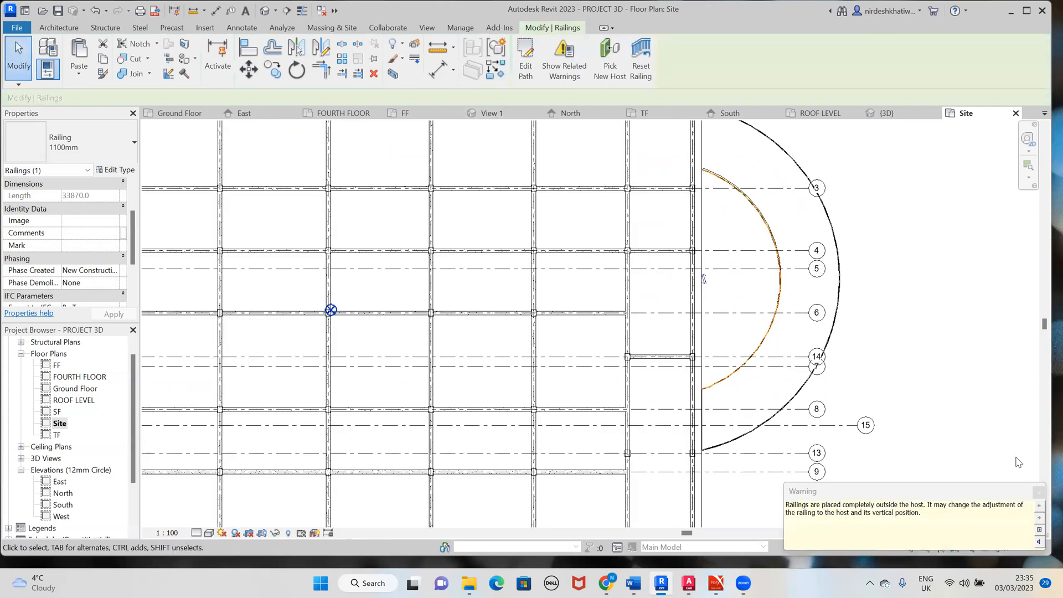
Examine how the inner railing sits against the ramp's edge, in plan and from several angles in the 3D view
scroll(764, 285, up, 5)
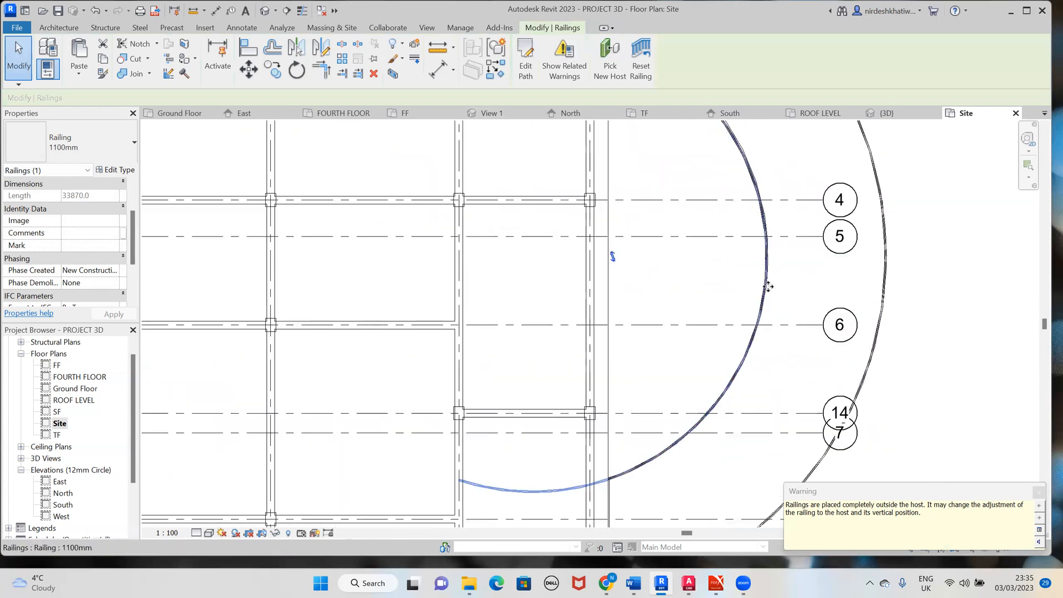
click(763, 268)
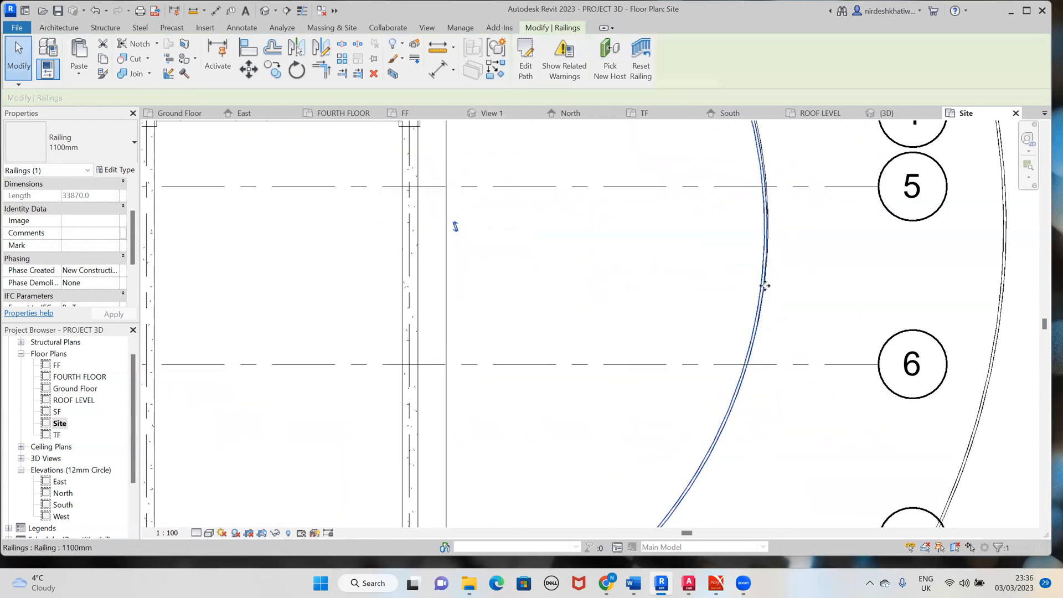
click(886, 114)
key(Escape)
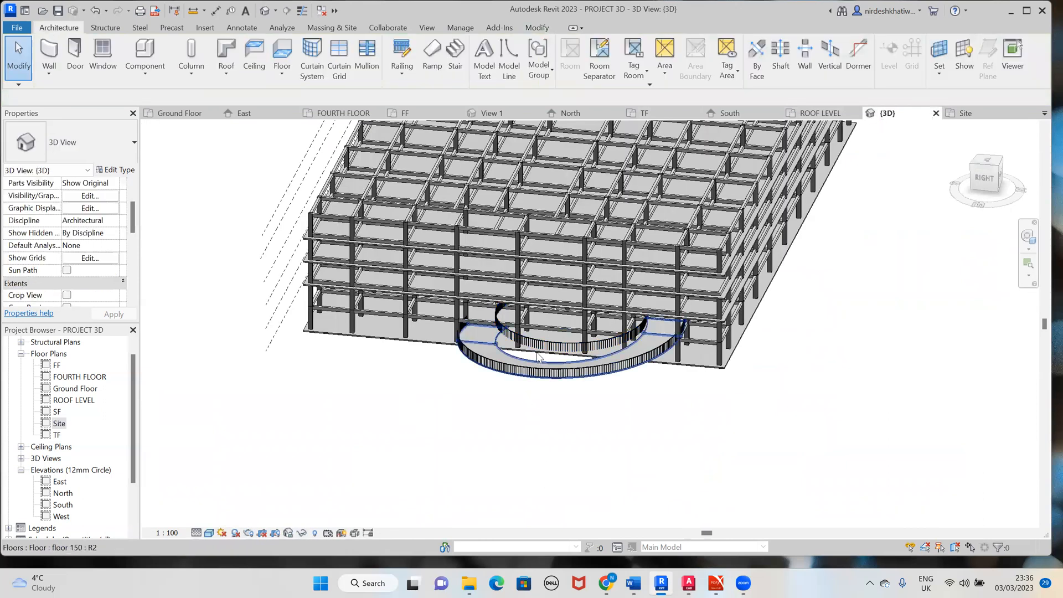
click(549, 345)
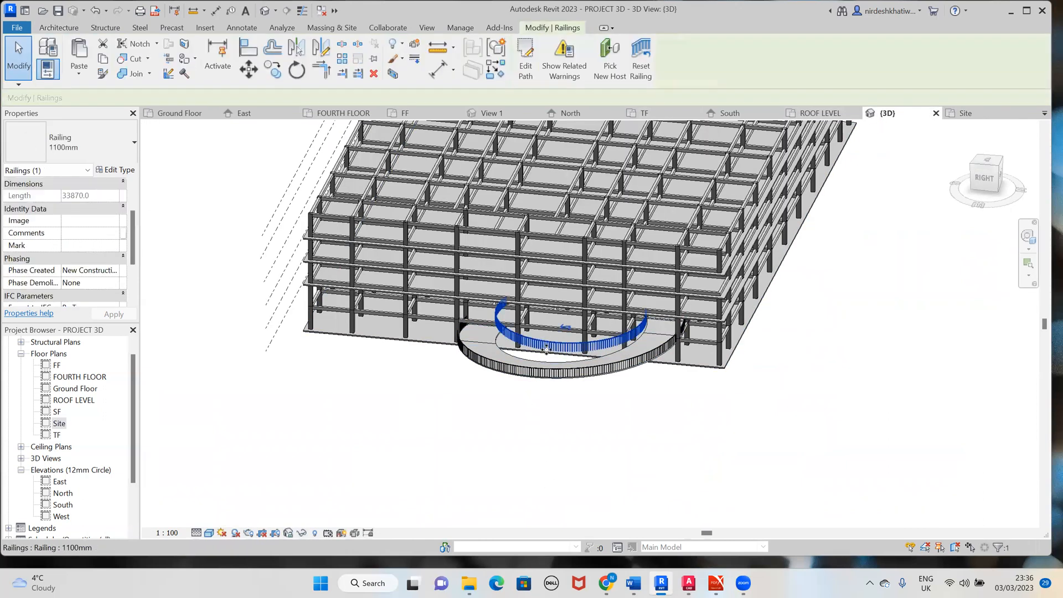
shift+middle_drag(579, 399, 473, 491)
shift+middle_drag(598, 408, 634, 417)
shift+middle_drag(550, 339, 551, 327)
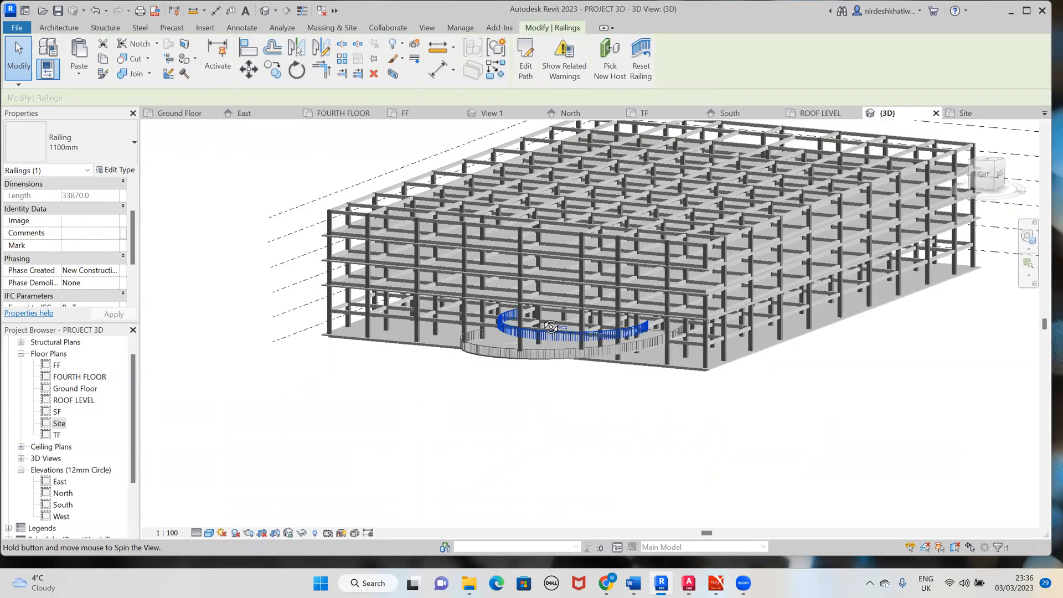
shift+middle_drag(546, 407, 676, 388)
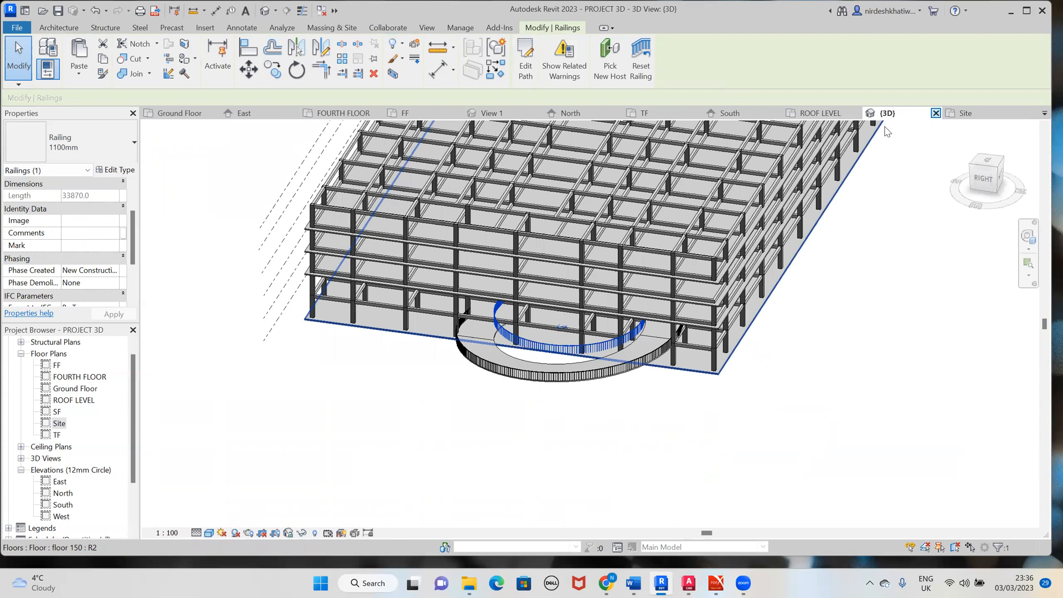
Reopen the inner railing's path for editing in the Site plan, review the slope options of its arc and finish the path
click(818, 114)
click(953, 115)
scroll(816, 367, down, 2)
scroll(815, 366, up, 1)
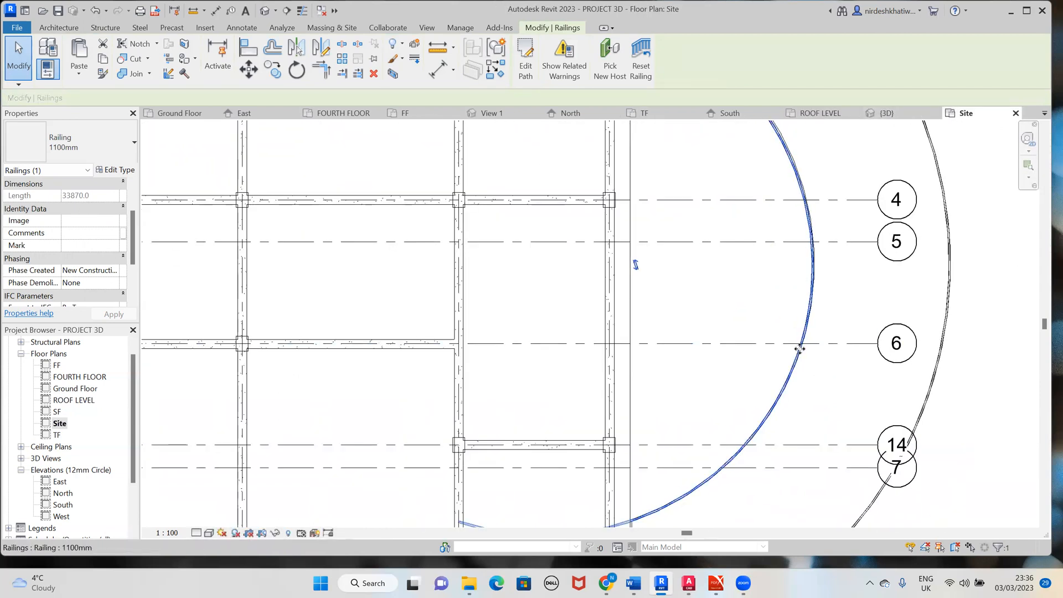
double_click(810, 357)
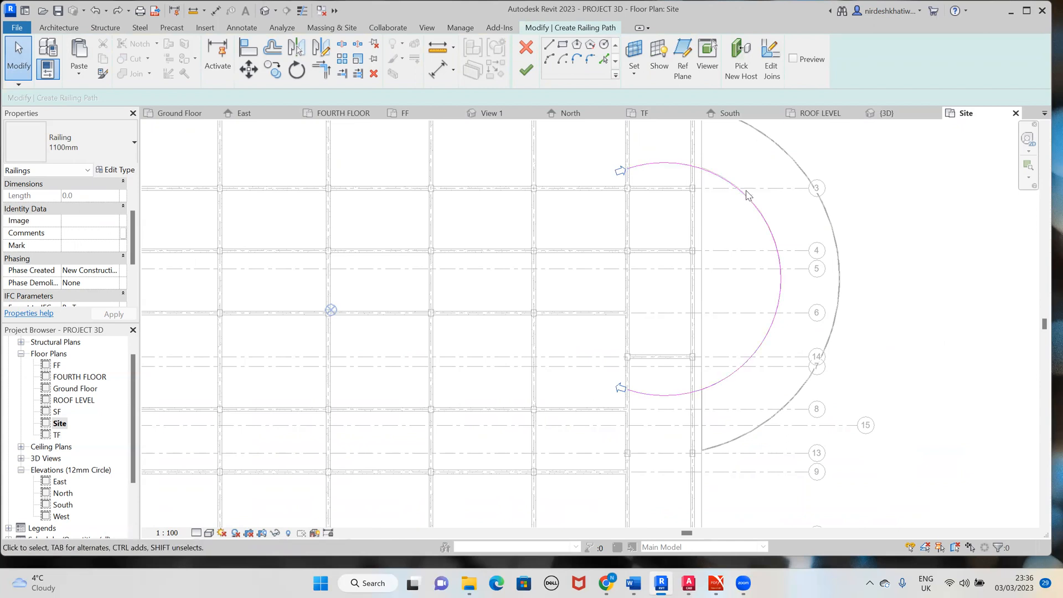
scroll(744, 222, down, 1)
scroll(744, 221, up, 2)
click(648, 185)
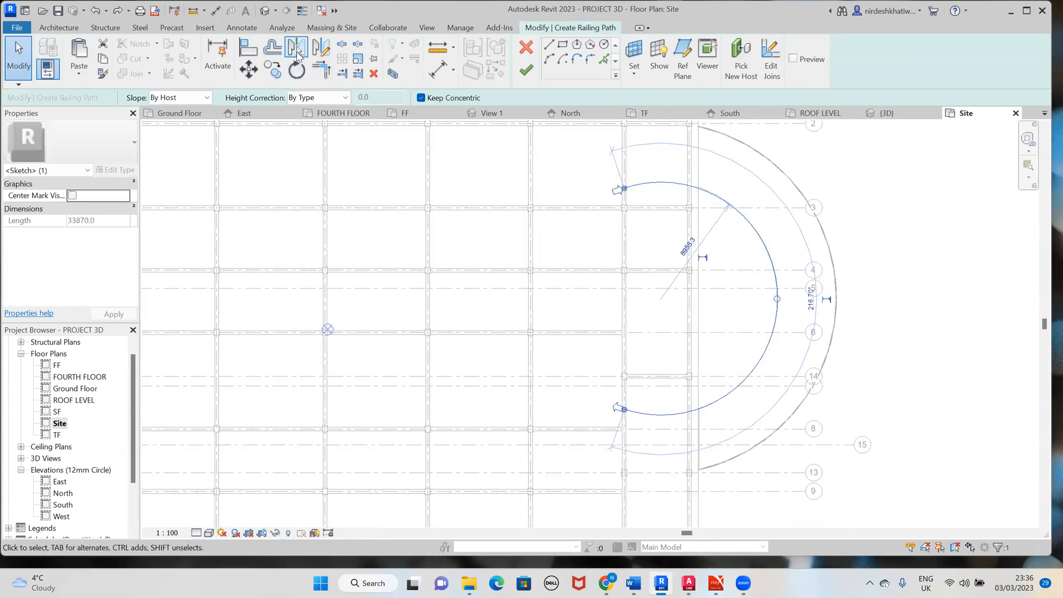
click(194, 98)
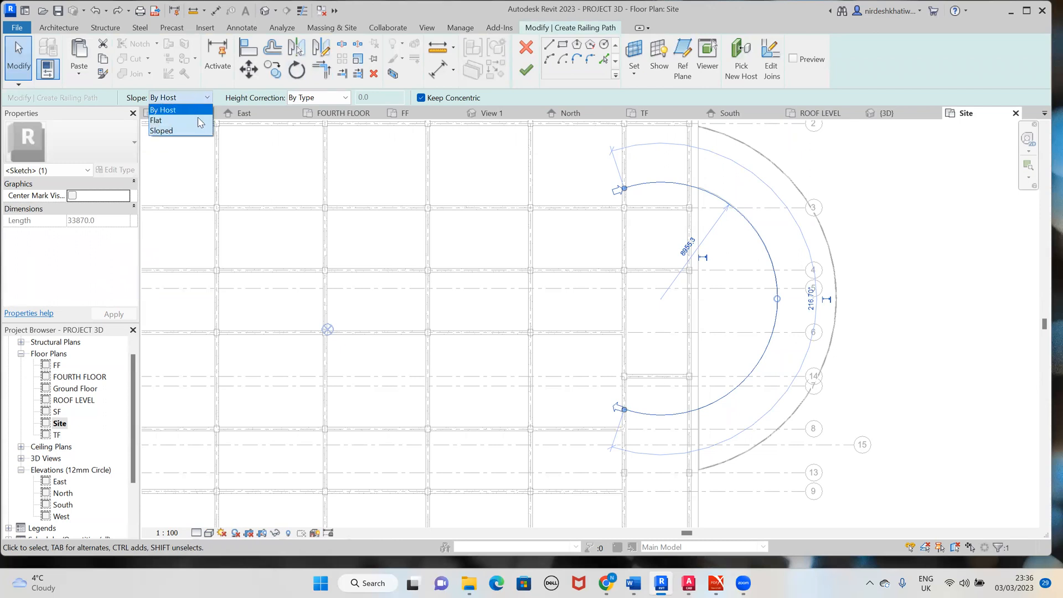
click(472, 141)
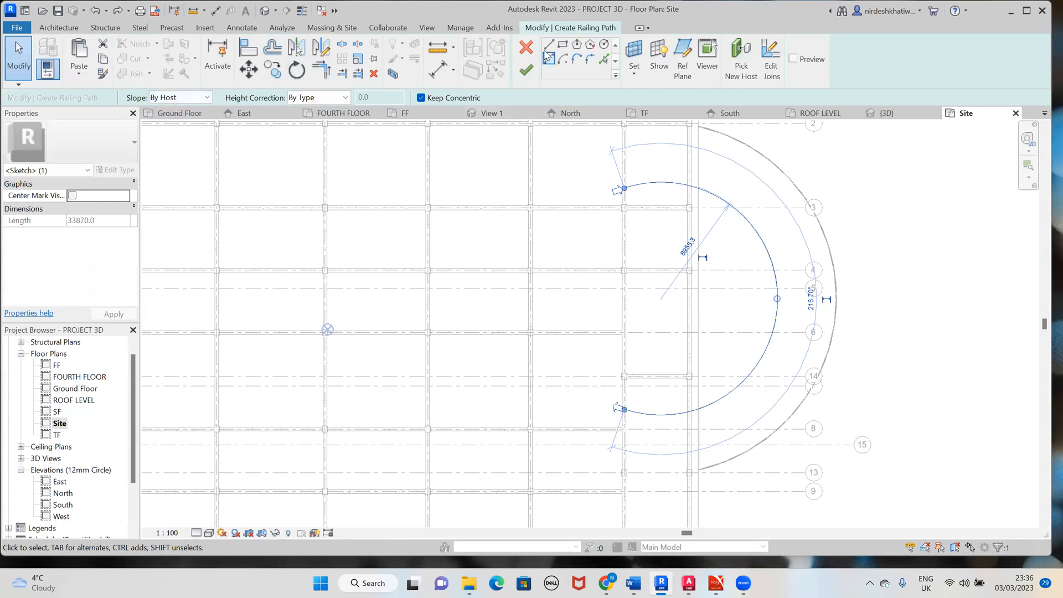
click(530, 71)
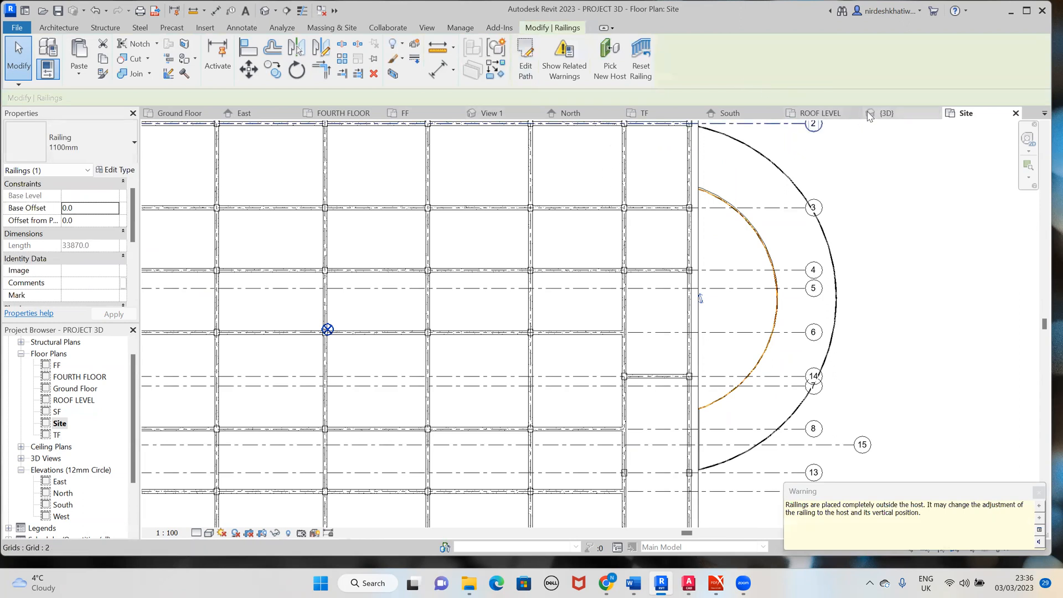
Delete the inner arc railing in the 3D view
click(885, 113)
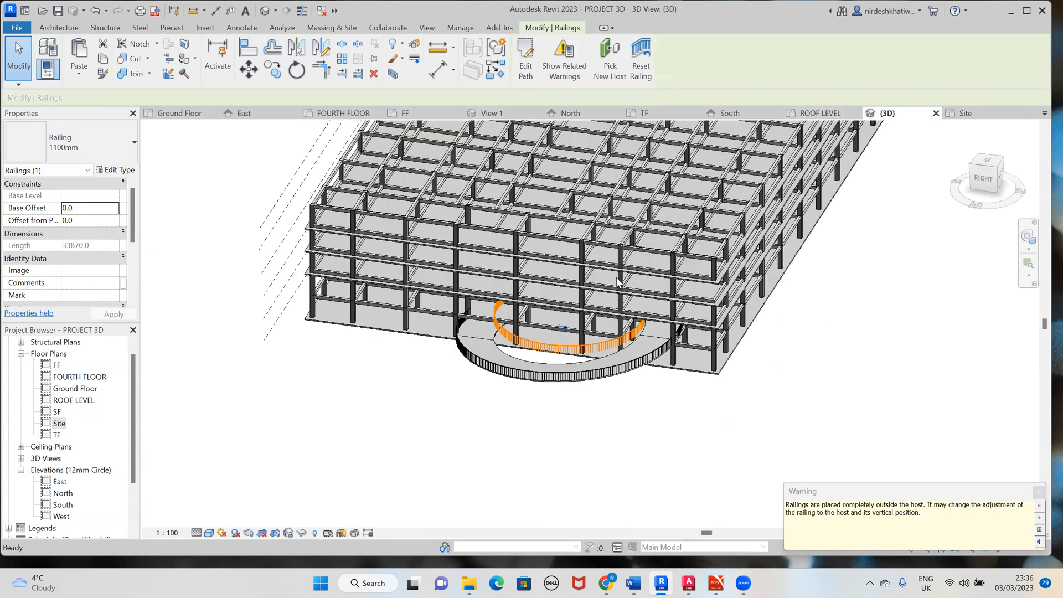
click(575, 349)
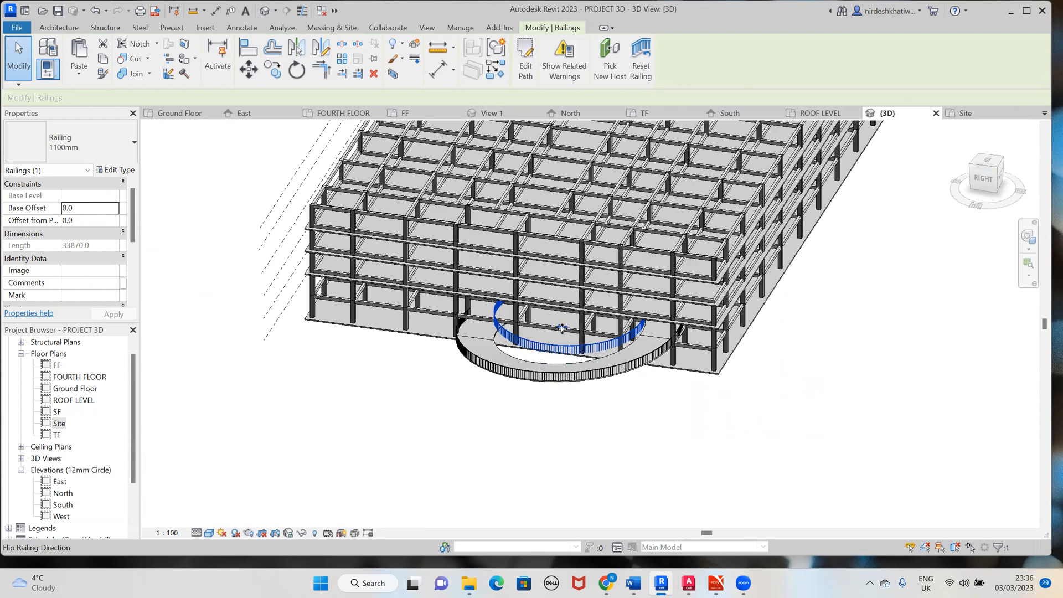
key(Delete)
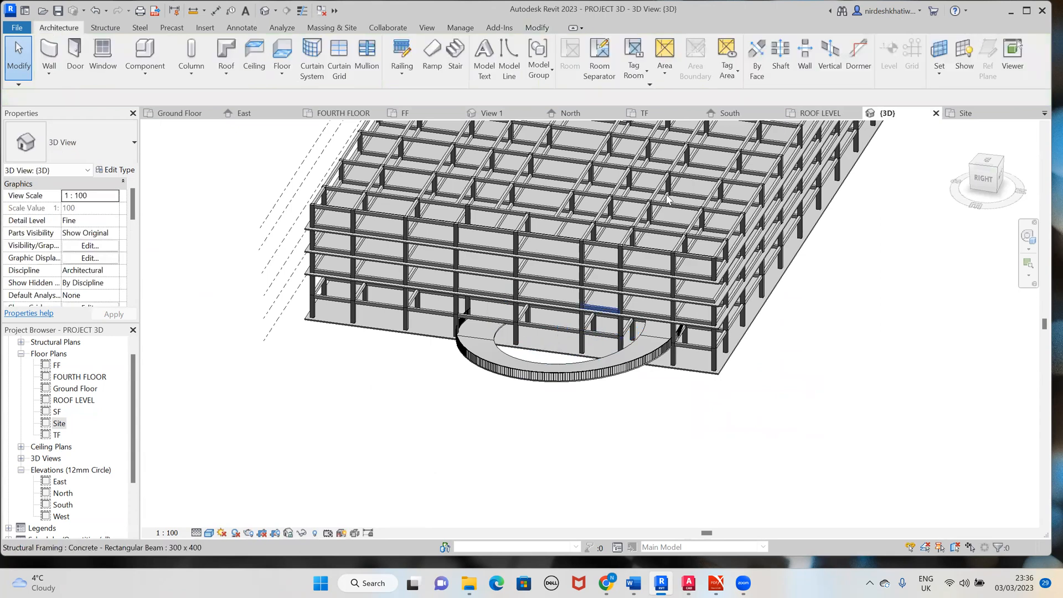
Begin another railing by sketched path in the Site plan and set the curved ramp floor as its host
click(965, 113)
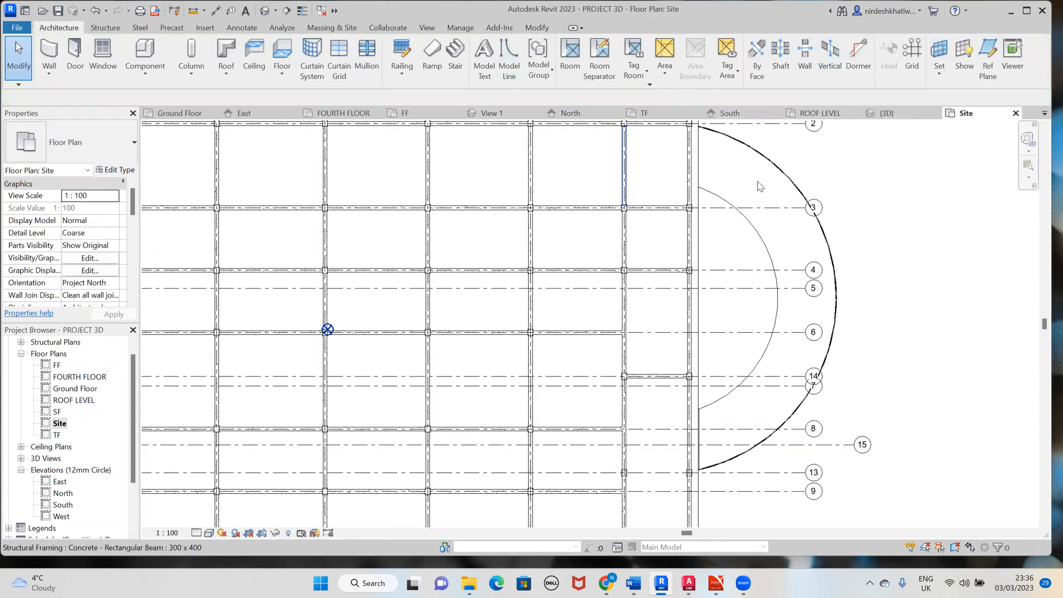
scroll(759, 186, down, 2)
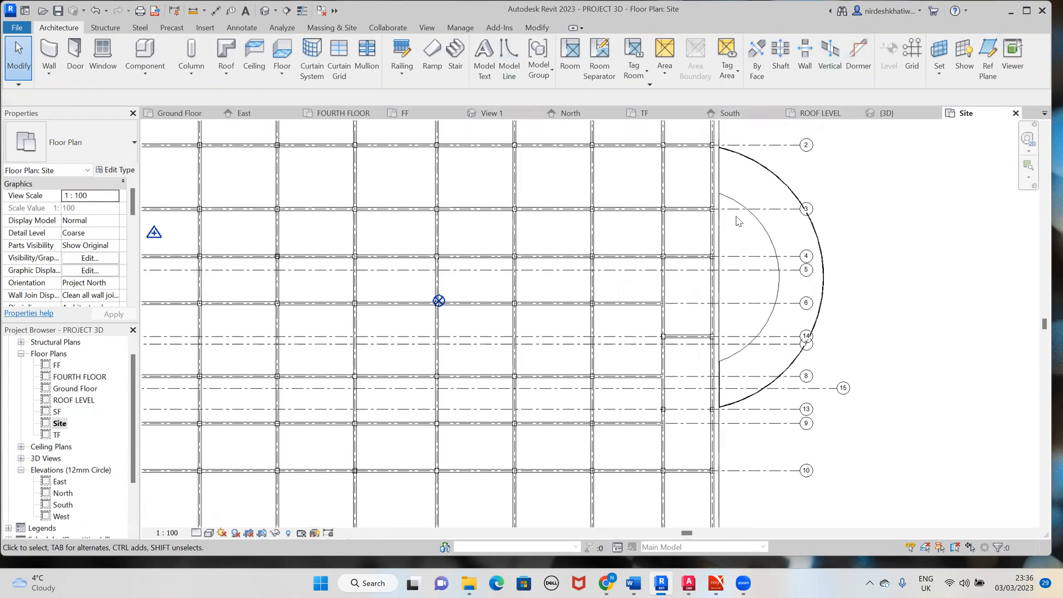
click(394, 67)
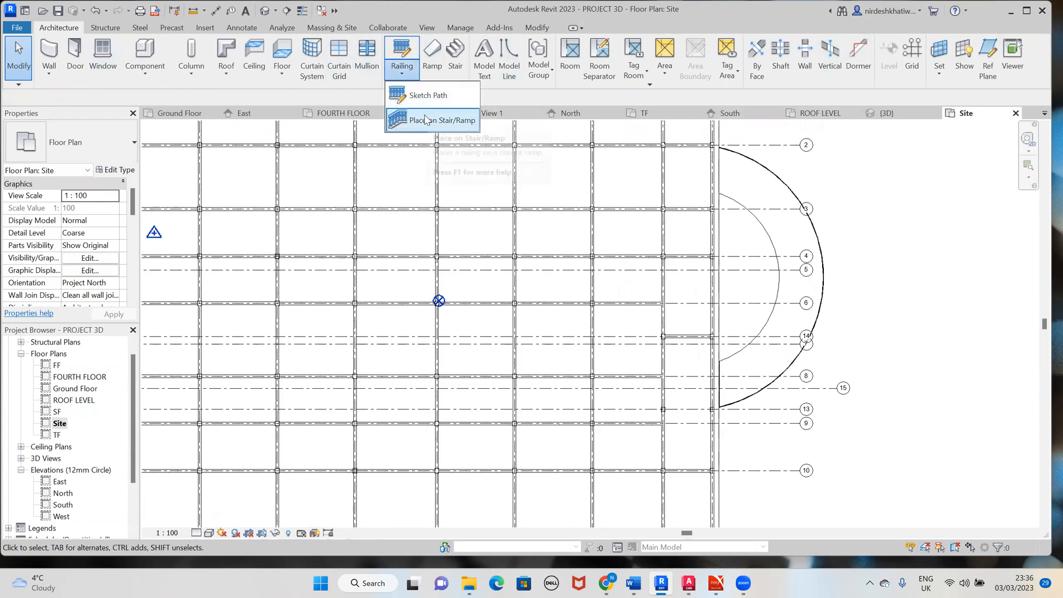
click(425, 95)
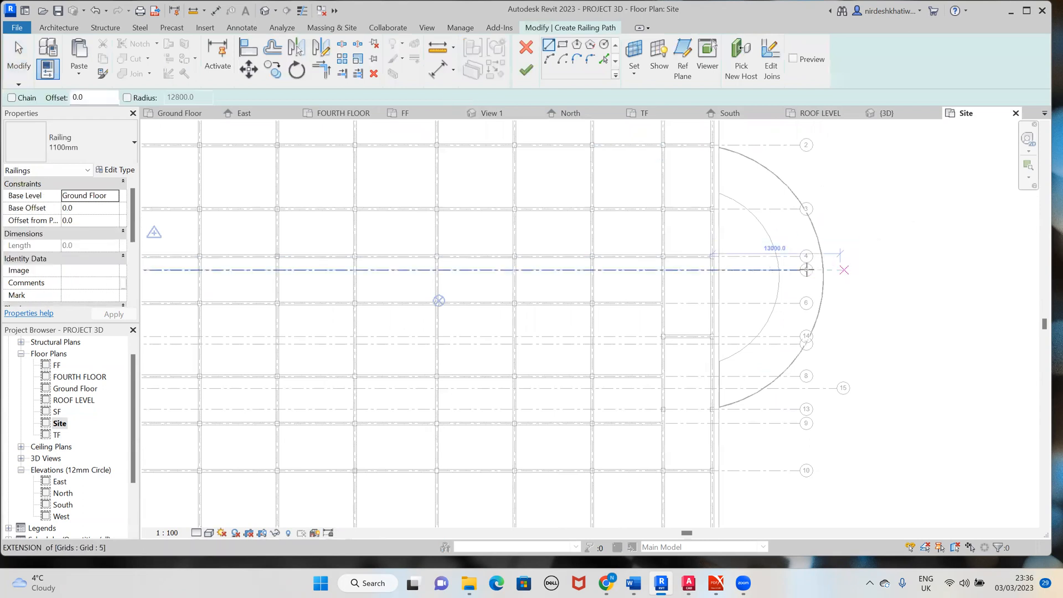
click(741, 58)
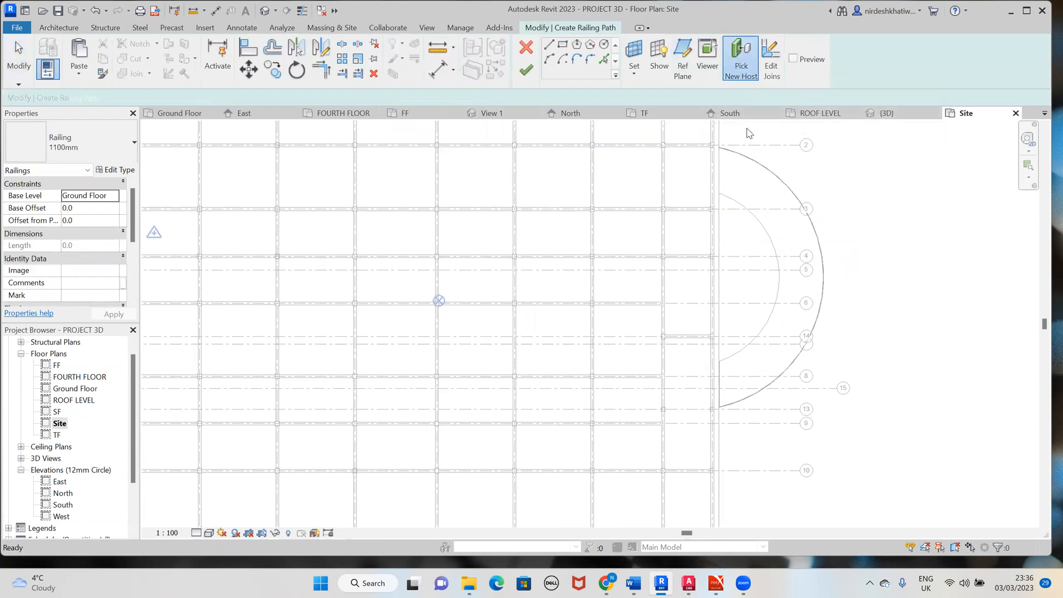
click(767, 244)
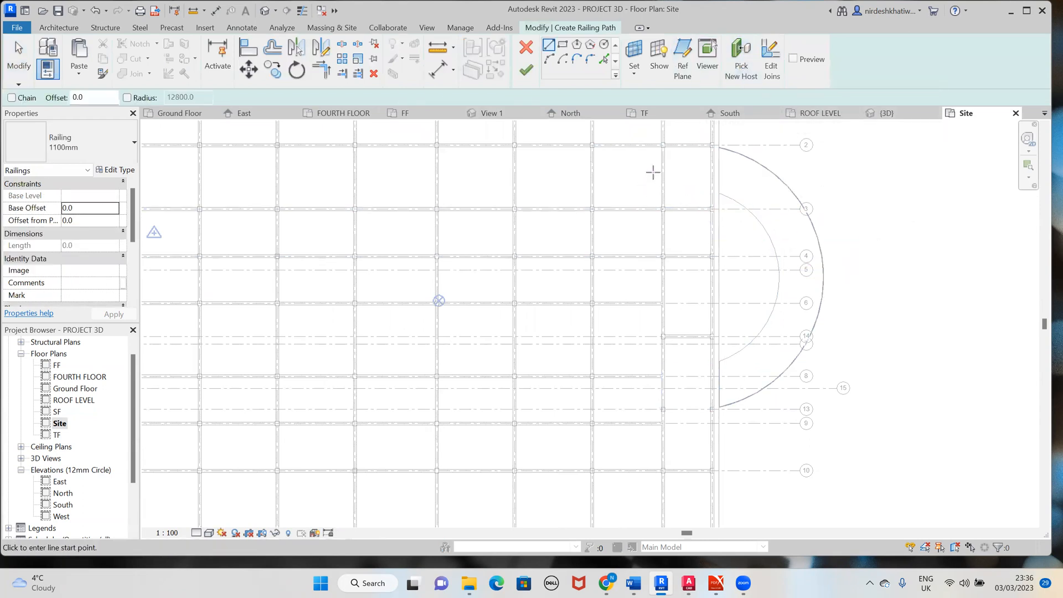
Pick the ramp's inner curved edge as the railing path with an offset of 0.1 and finish the railing
click(605, 59)
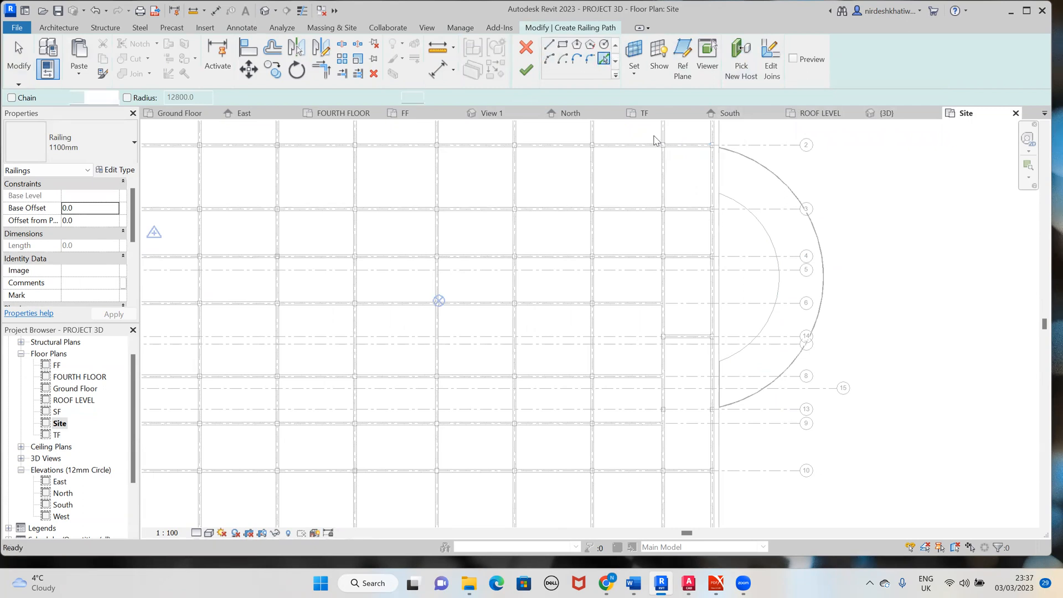
click(729, 198)
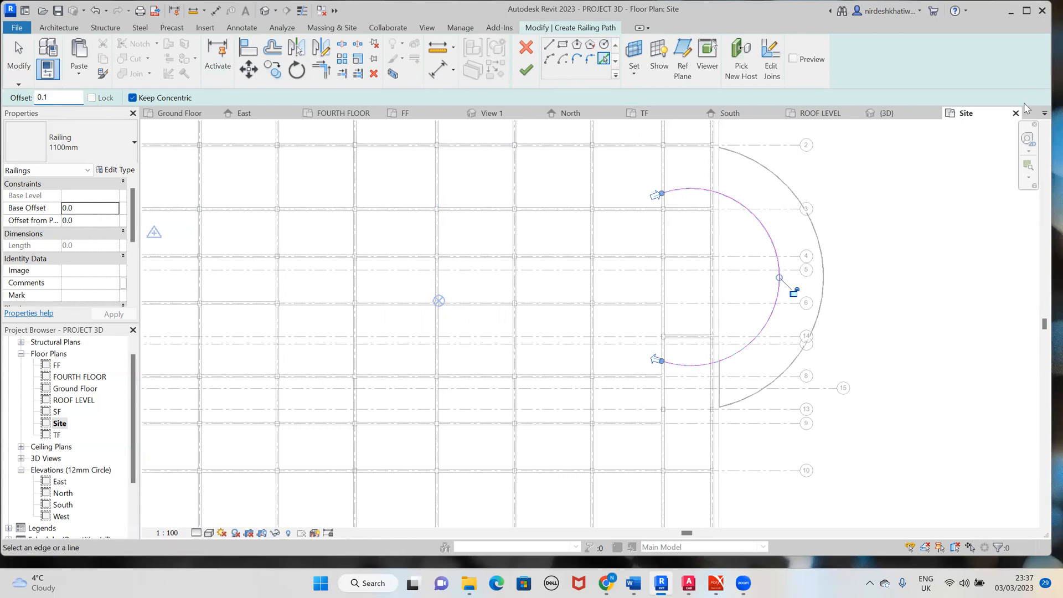
click(527, 70)
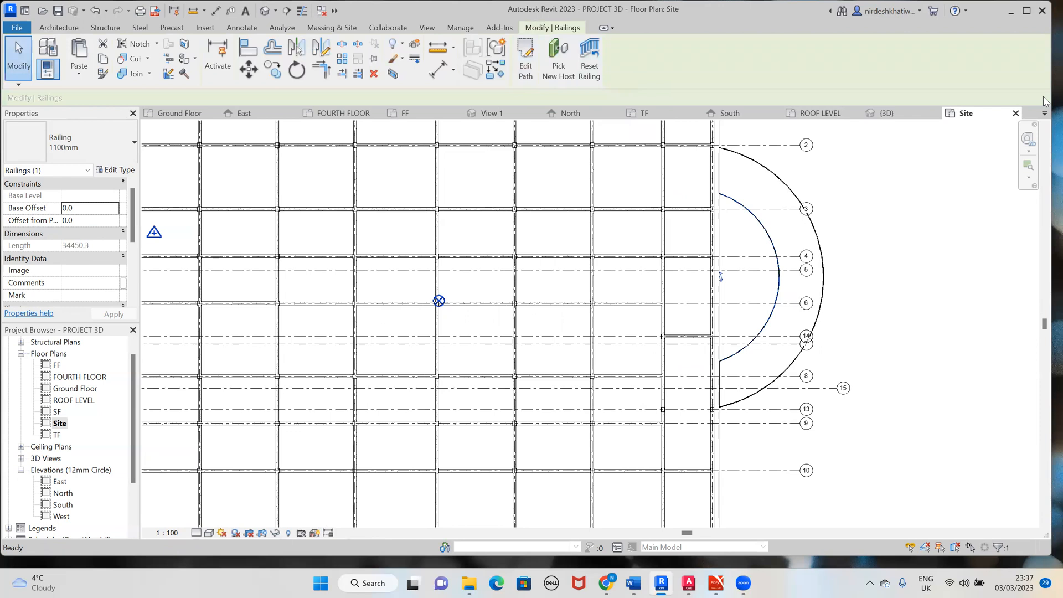
Inspect the ramp with its inner and outer railings from several angles in the 3D view
click(888, 113)
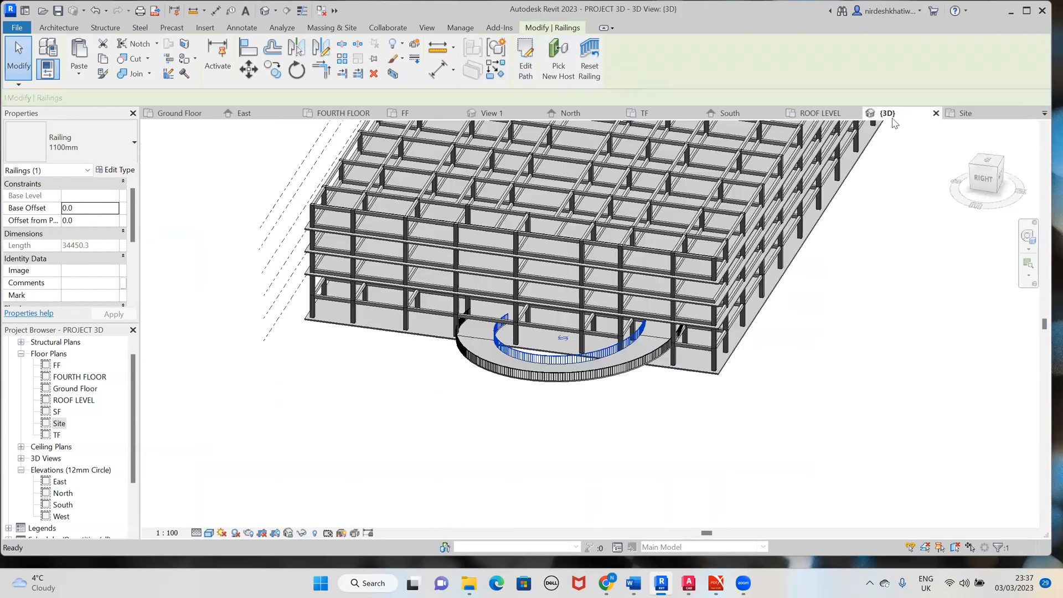
click(542, 403)
shift+middle_drag(676, 431, 651, 336)
shift+middle_drag(568, 408, 470, 388)
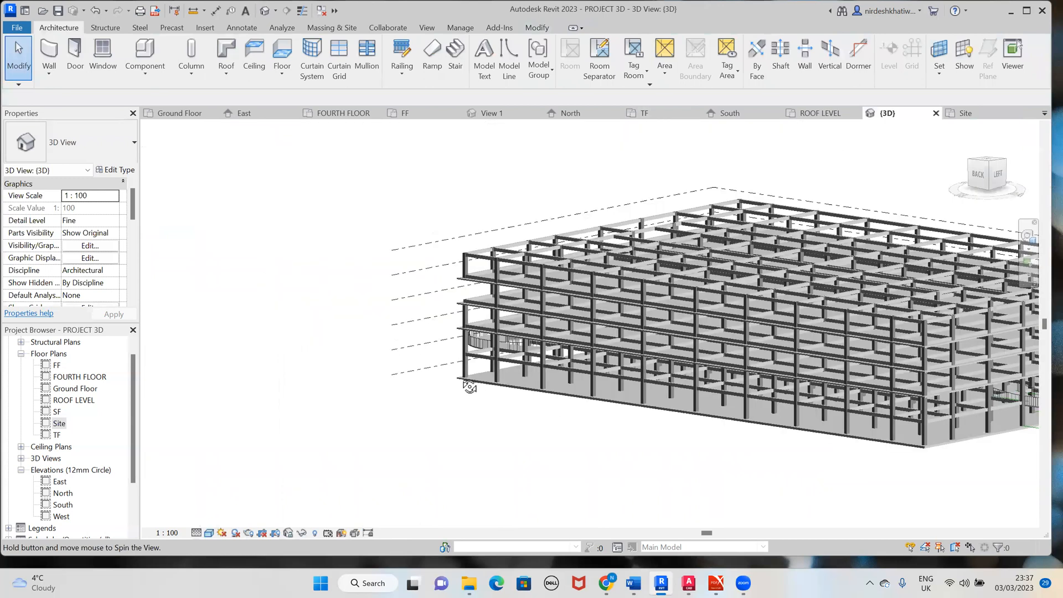
shift+middle_drag(568, 391, 582, 397)
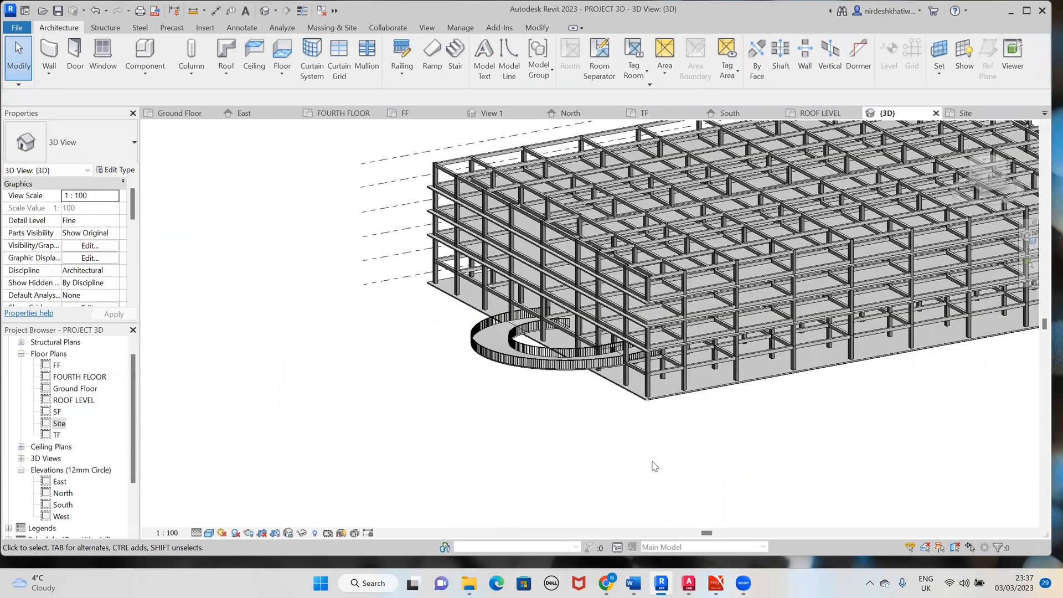
scroll(575, 391, down, 1)
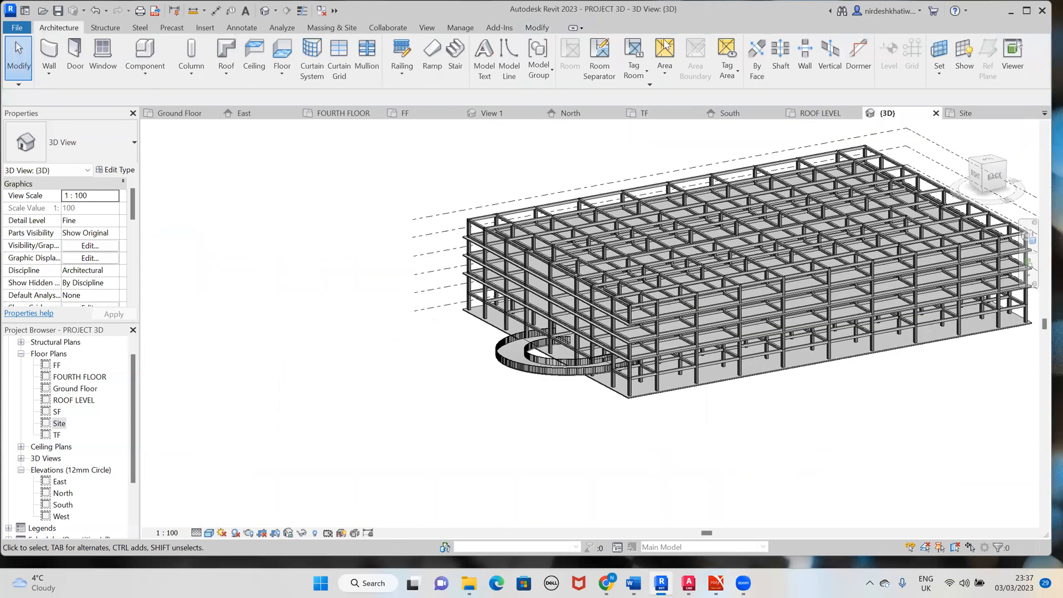